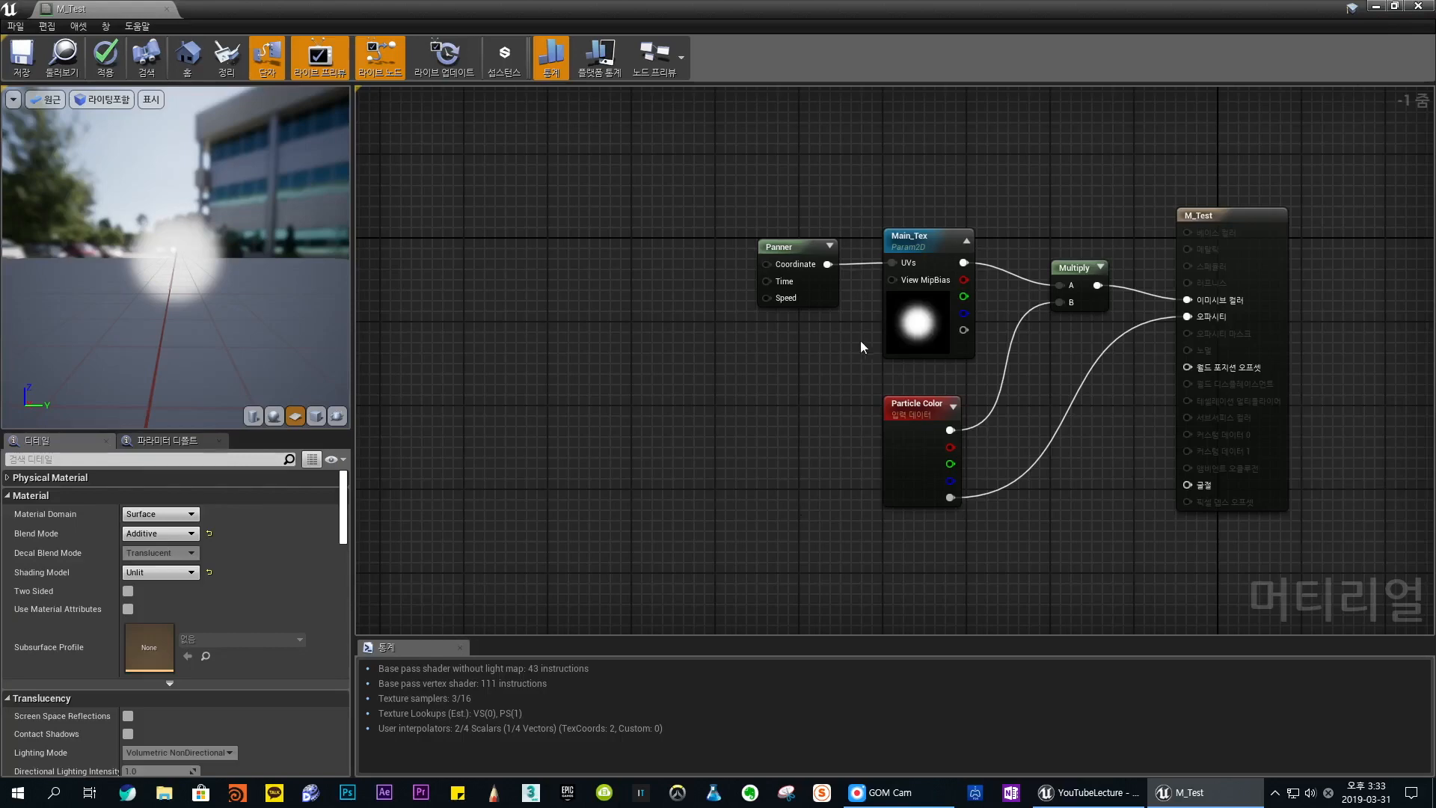
- Replace the Panner node with a fresh one, connect its output to Main_Tex's UVs input and line it up
right_click_drag(808, 419, 716, 429)
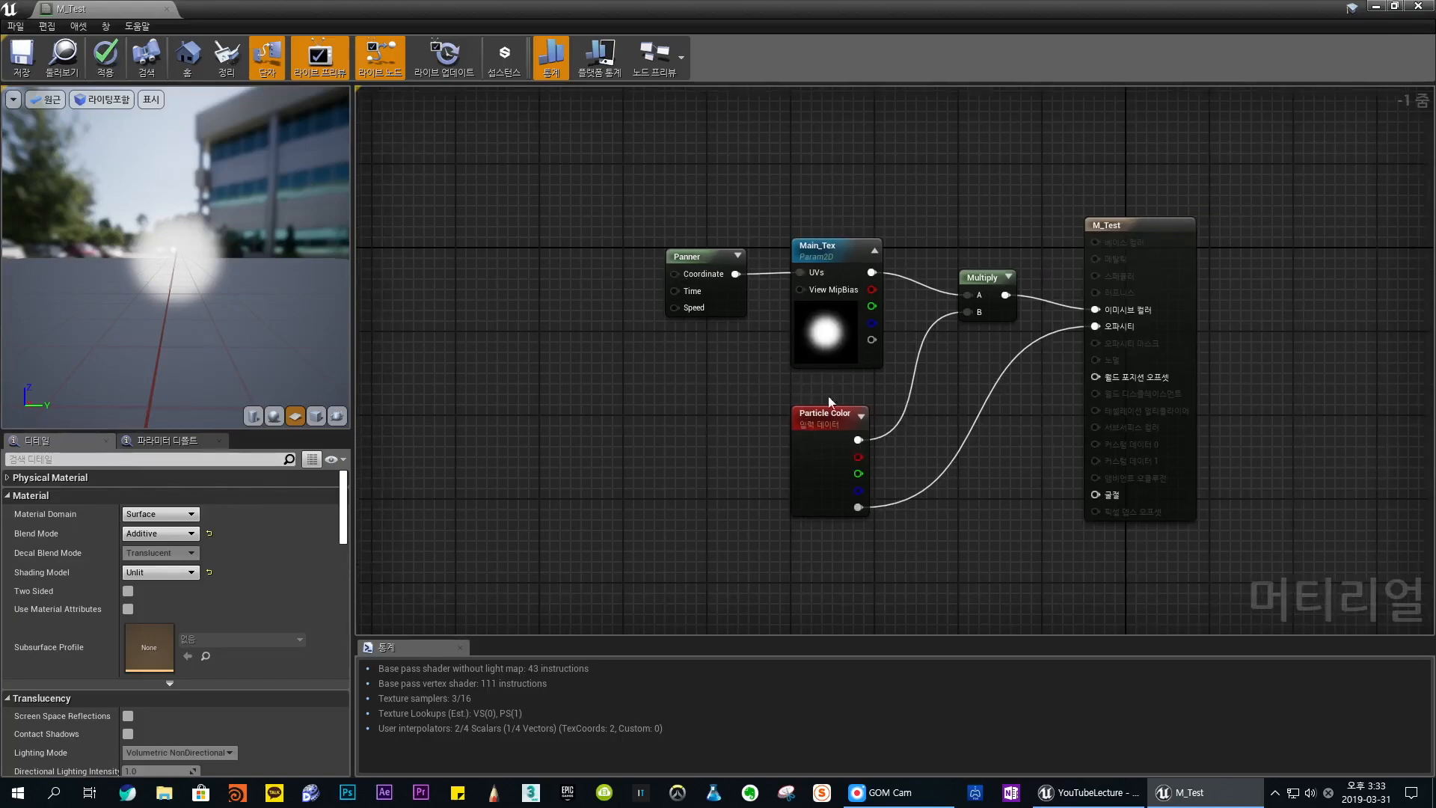
left_click(694, 266)
key("Delete")
key("ctrl+z")
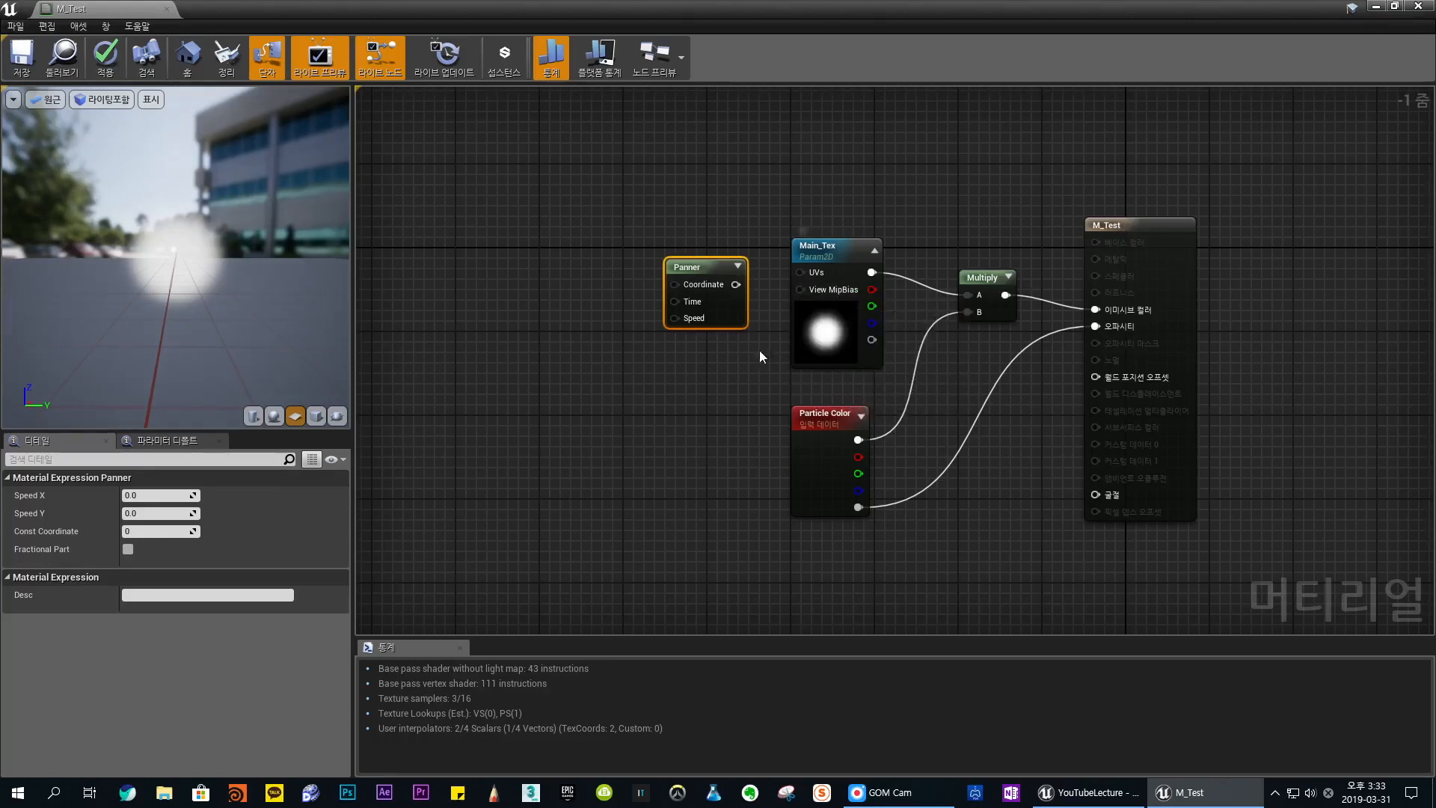
left_click_drag(736, 284, 801, 271)
left_click_drag(703, 266, 713, 256)
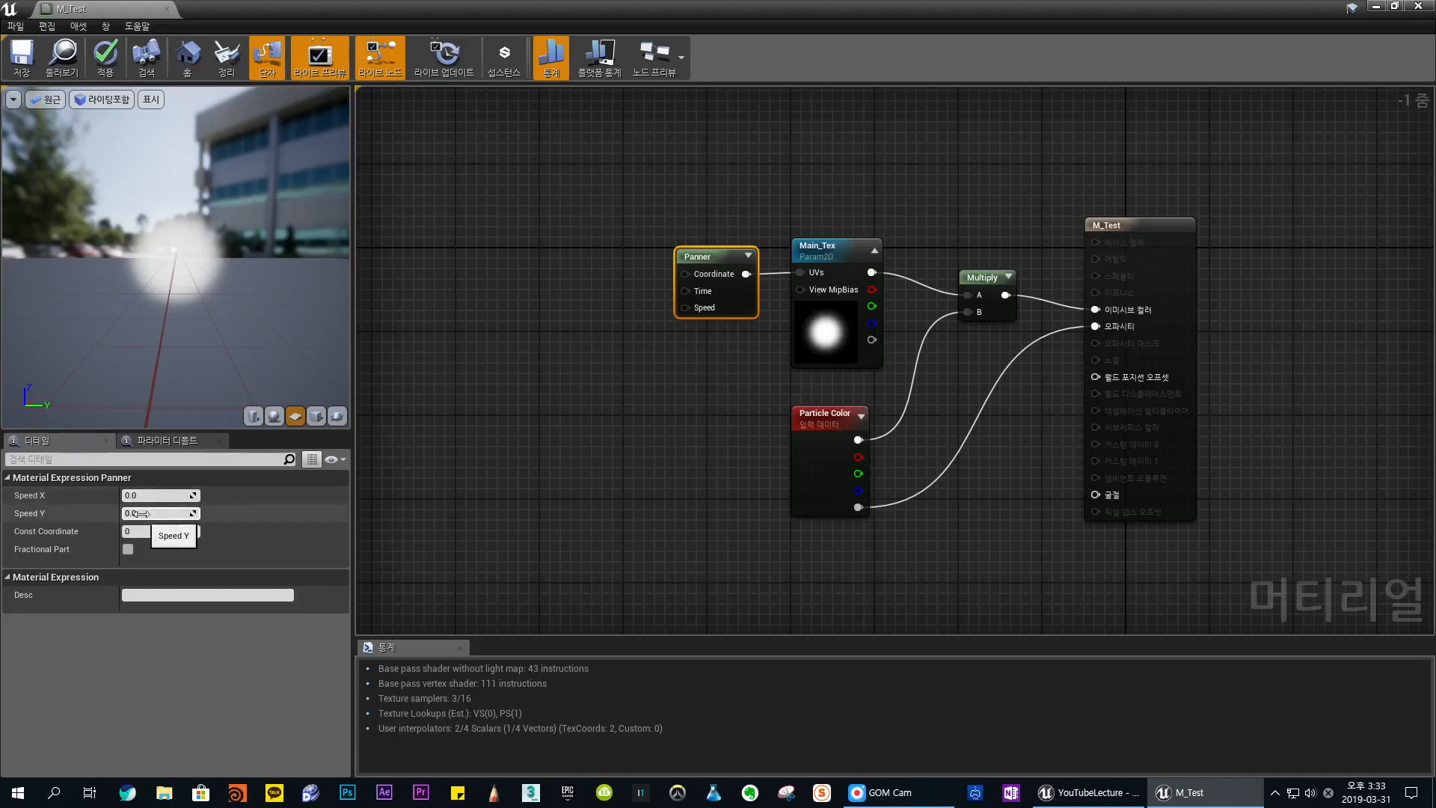
- Set the Panner's Speed X to 1 to preview horizontal scrolling, and return it to 0
left_click(169, 495)
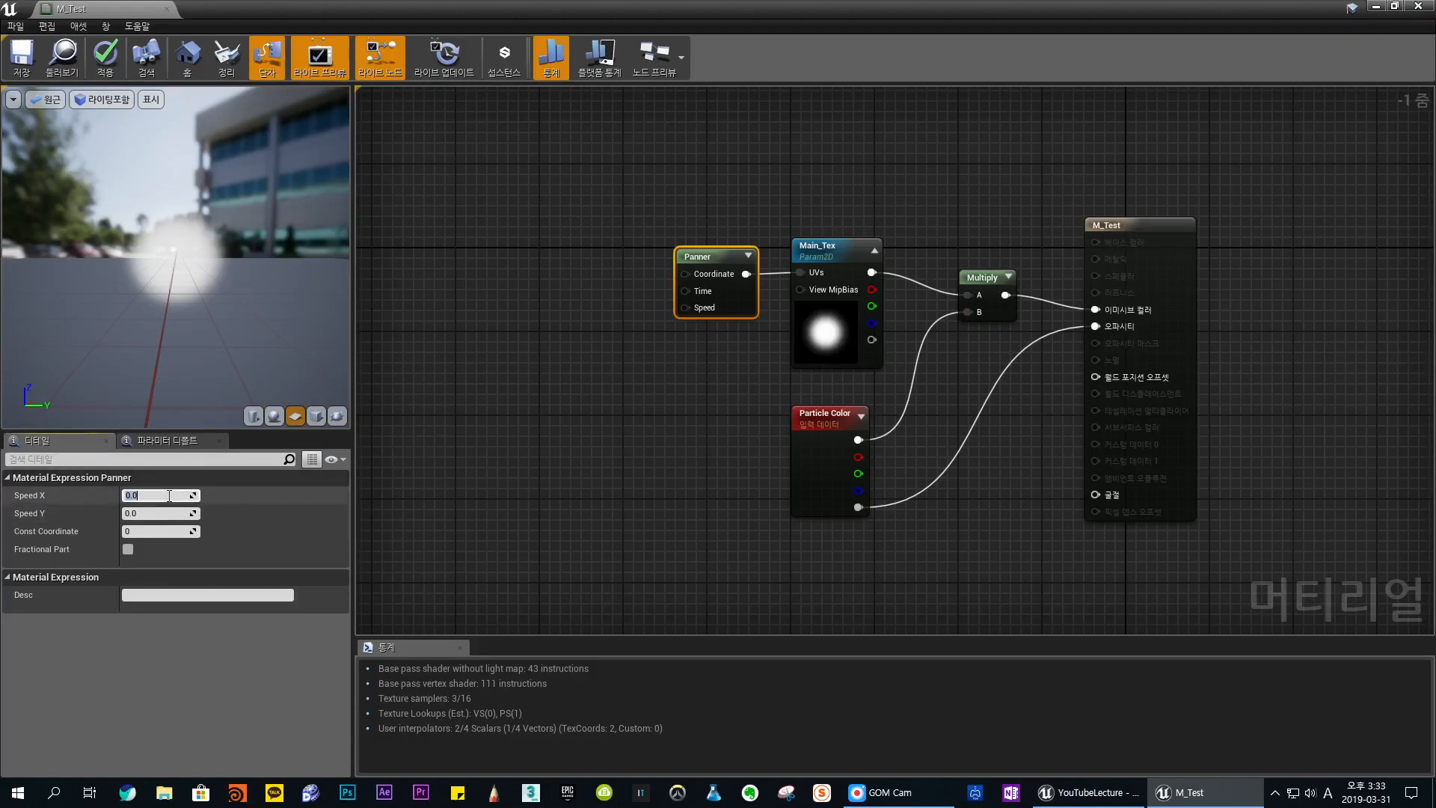
type("1")
key("Return")
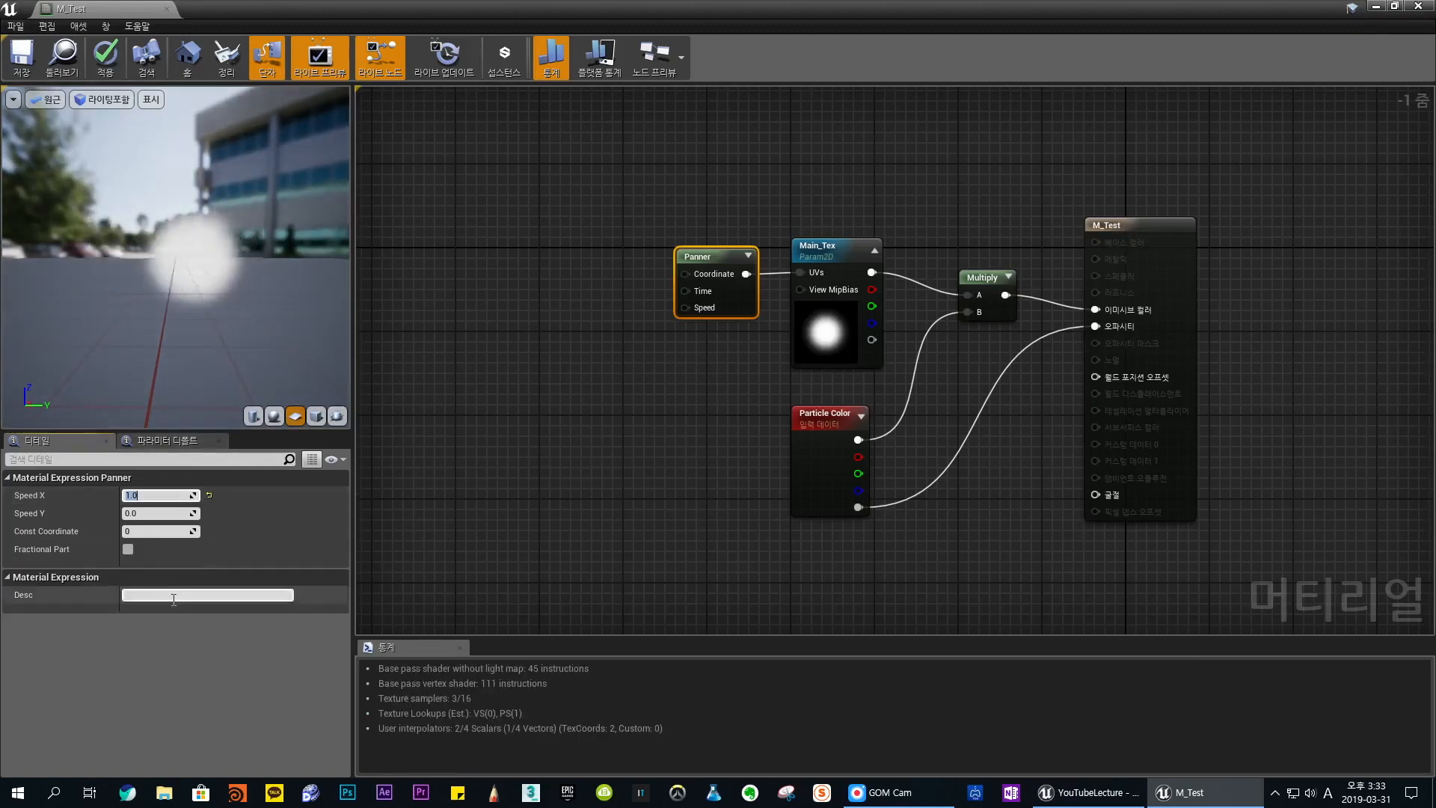
type("0")
key("Return")
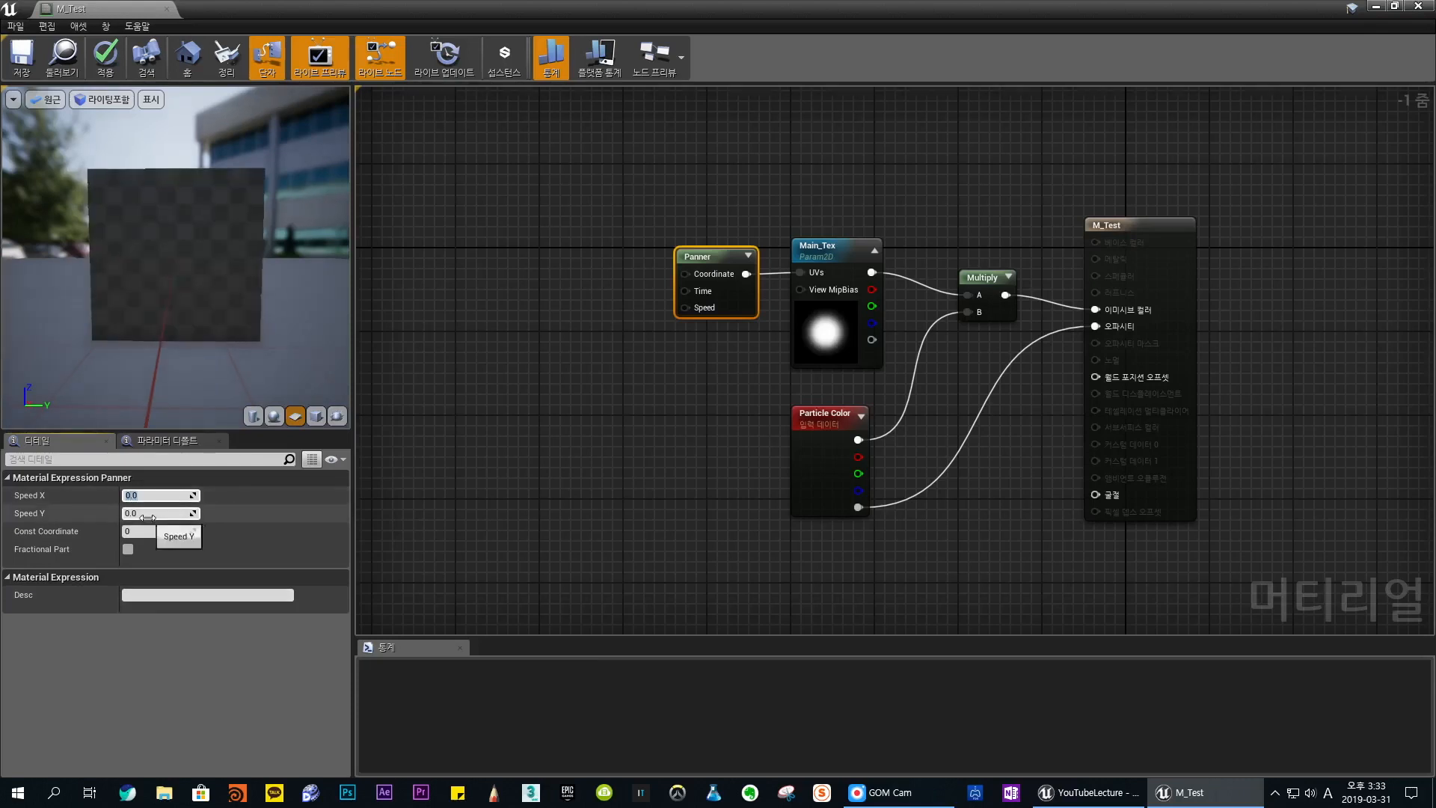
- Set the Panner's Speed Y to 1 to preview vertical scrolling, and return it to 0
left_click(149, 514)
type("1")
key("Return")
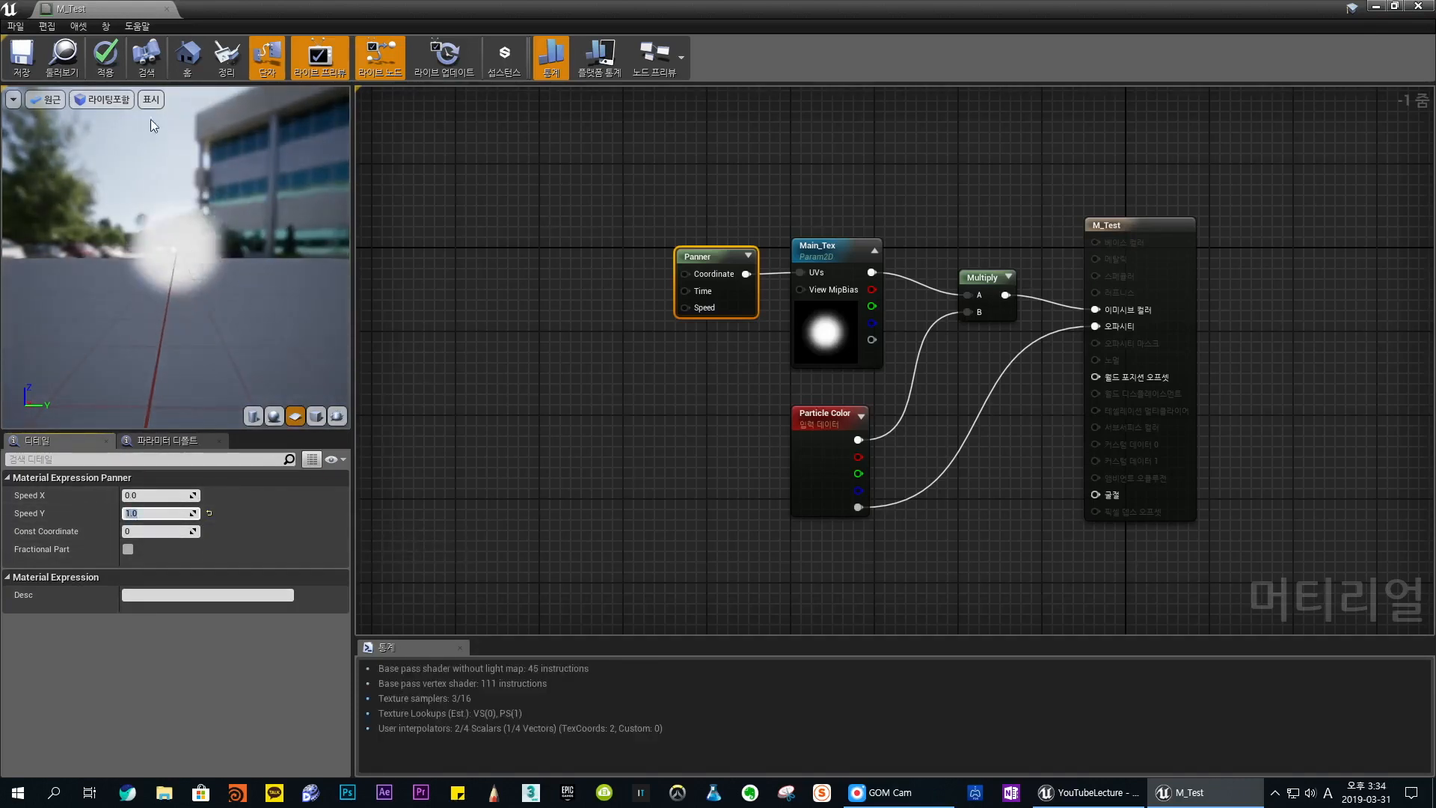
type("0")
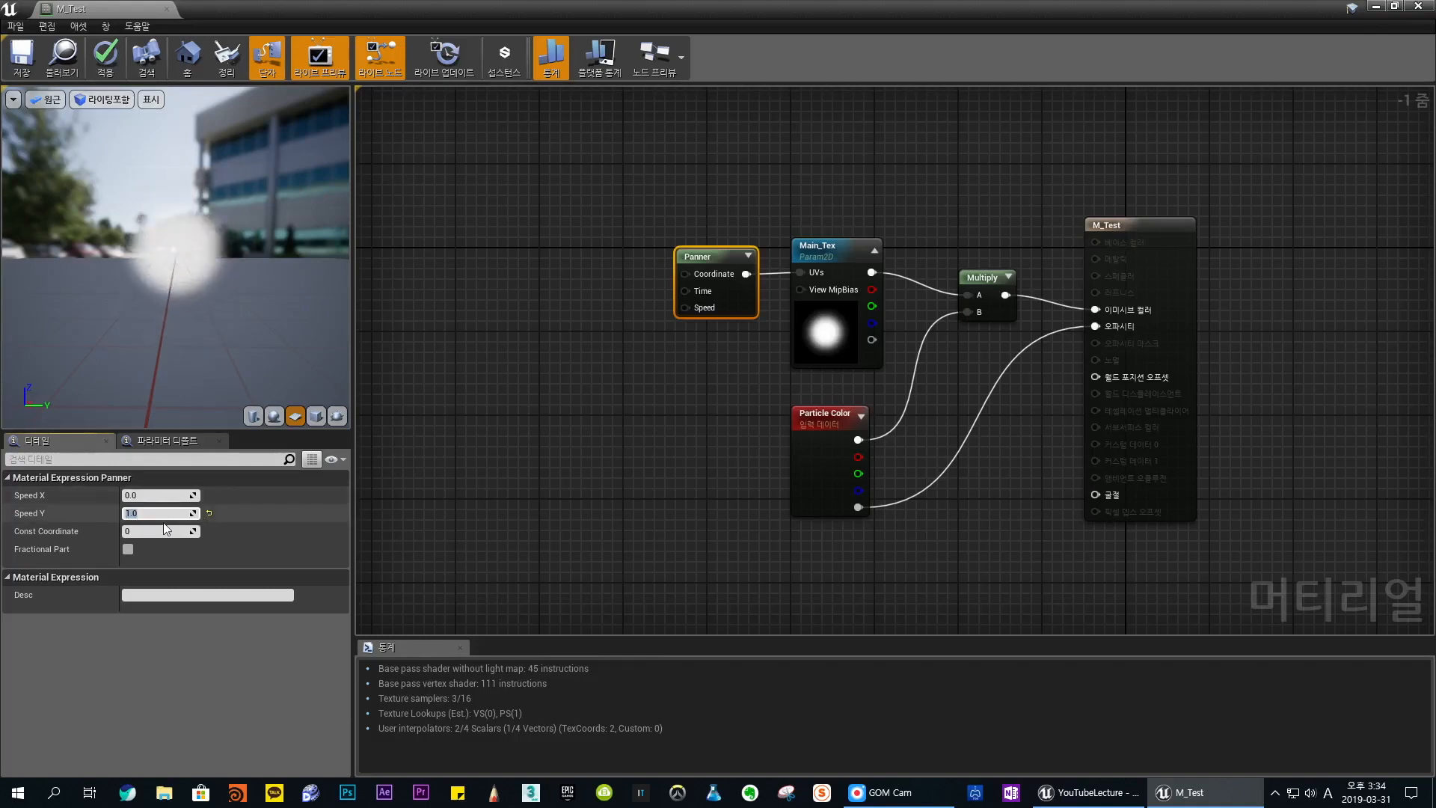
key("Return")
- Try the Panner's Speed X at -1 and at -10 to preview reversed and faster scrolling
left_click(149, 494)
type("-1")
key("Return")
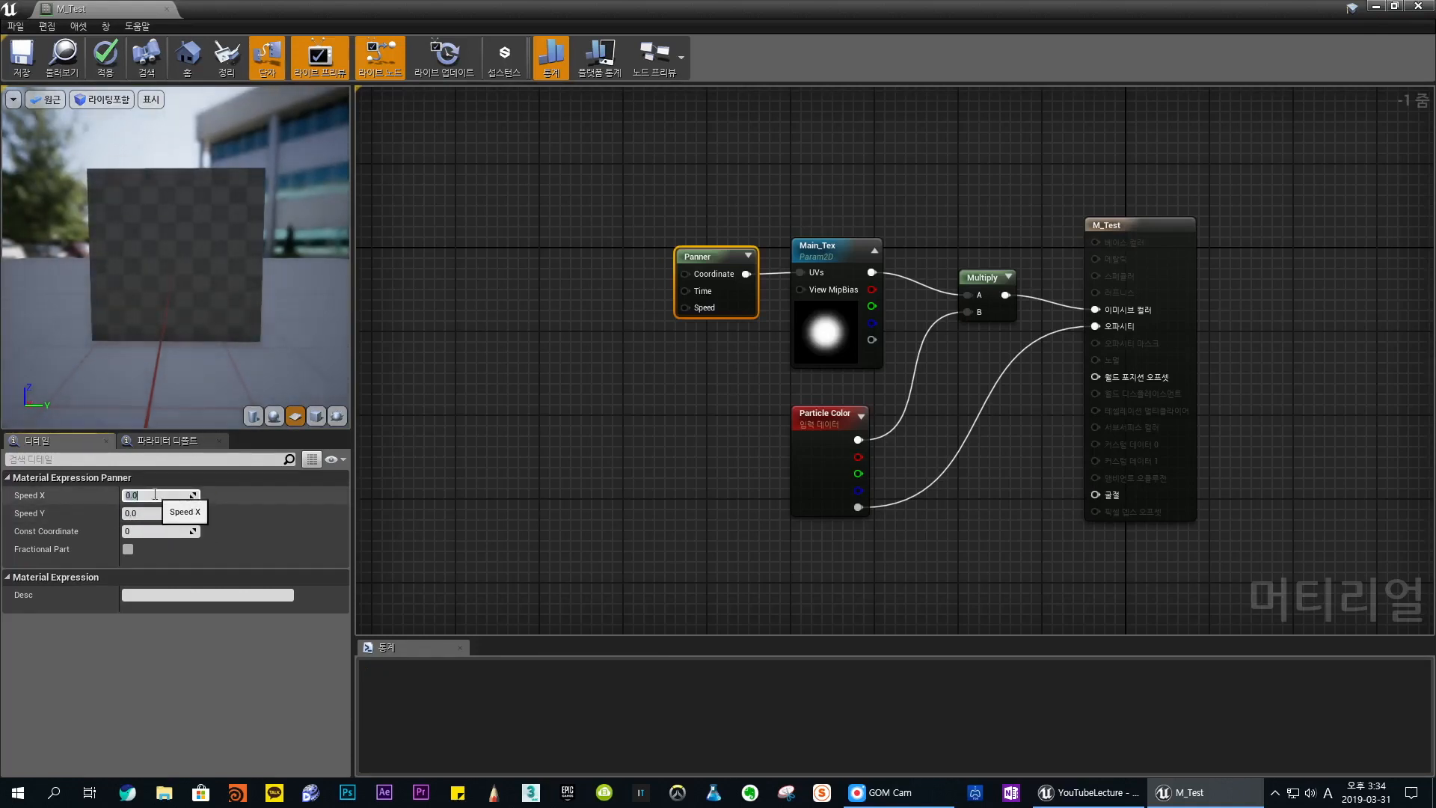
type("-1")
key("Return")
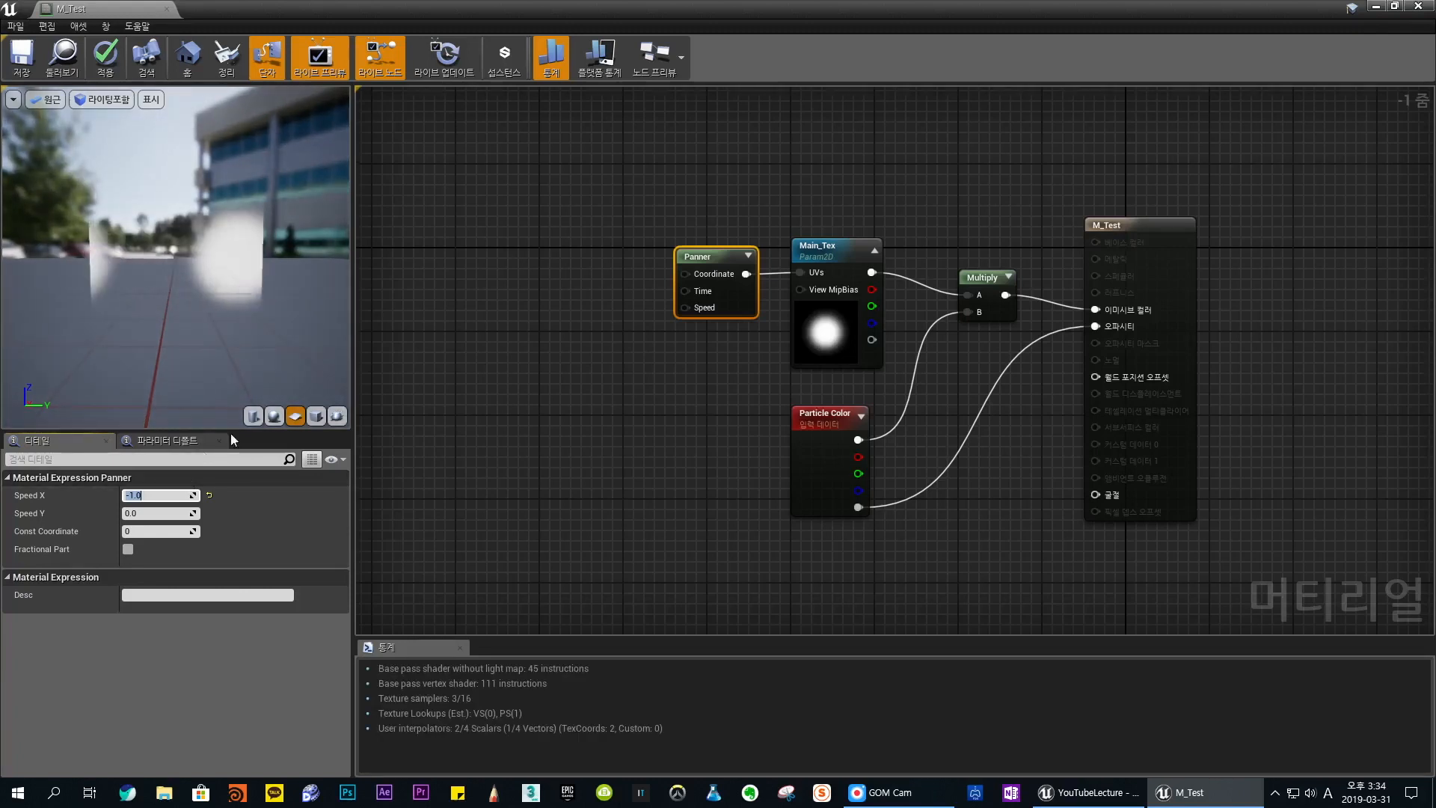
type("-")
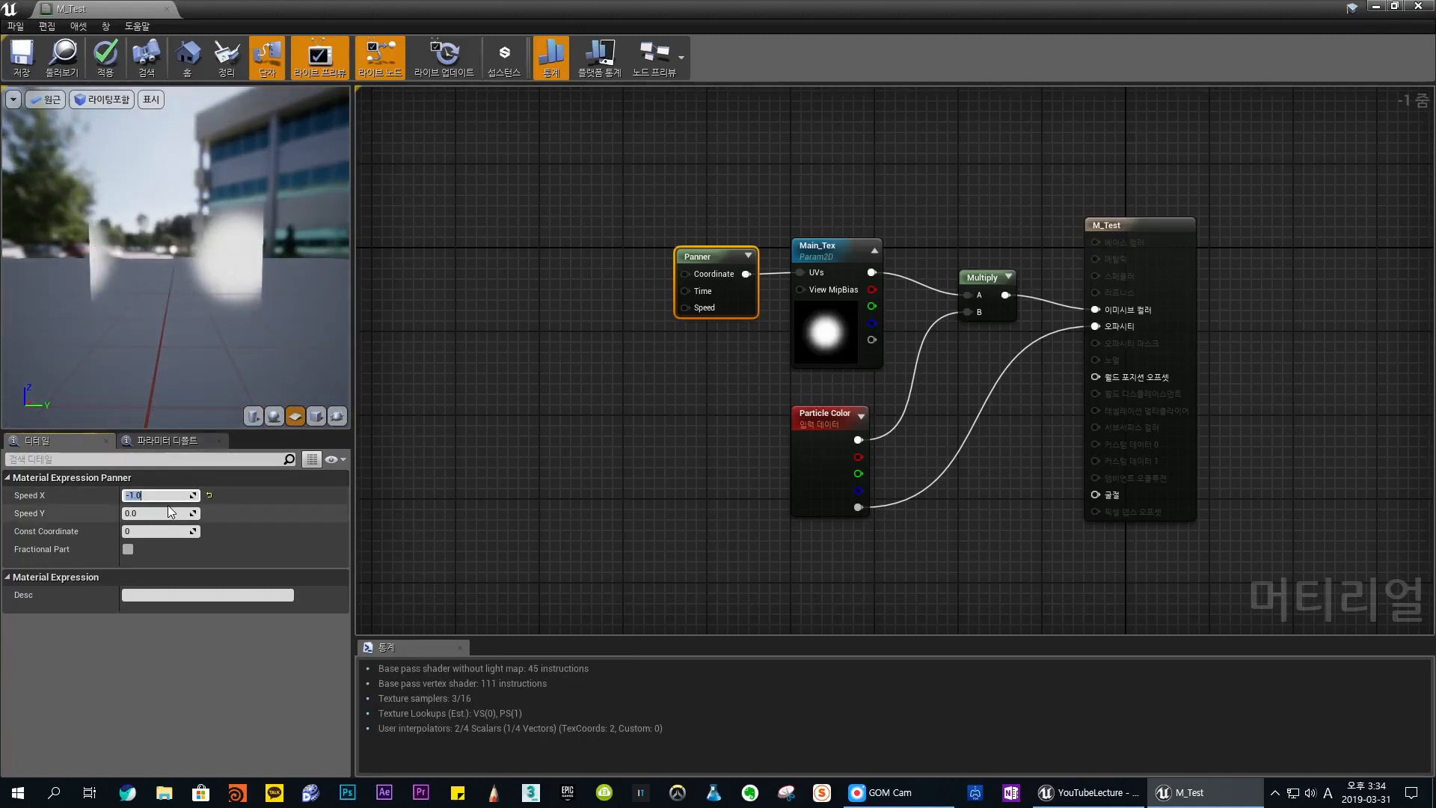
type("10")
key("Return")
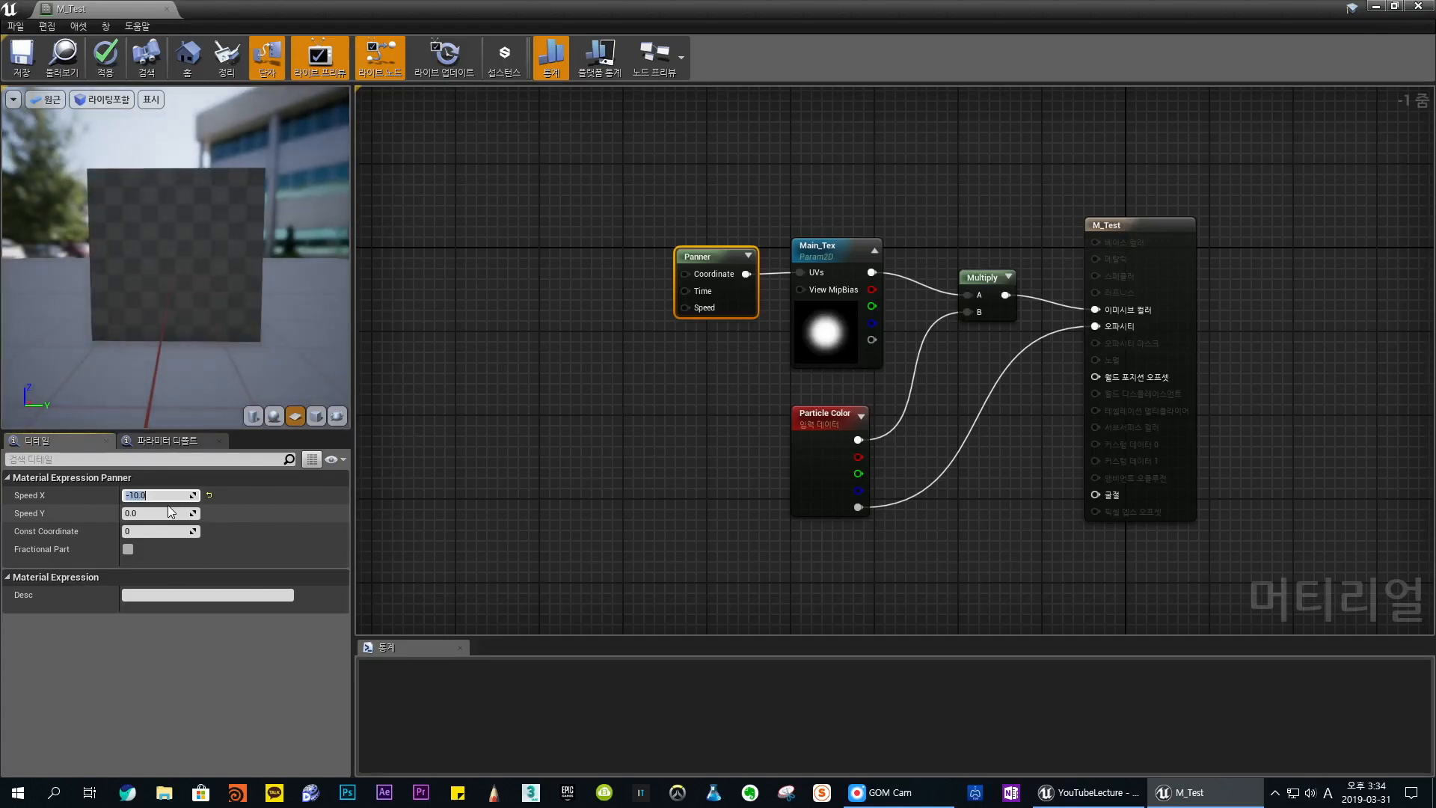
- Set the Panner's Speed Y to 1 while keeping the existing Speed X
left_click(169, 514)
type("1")
key("Return")
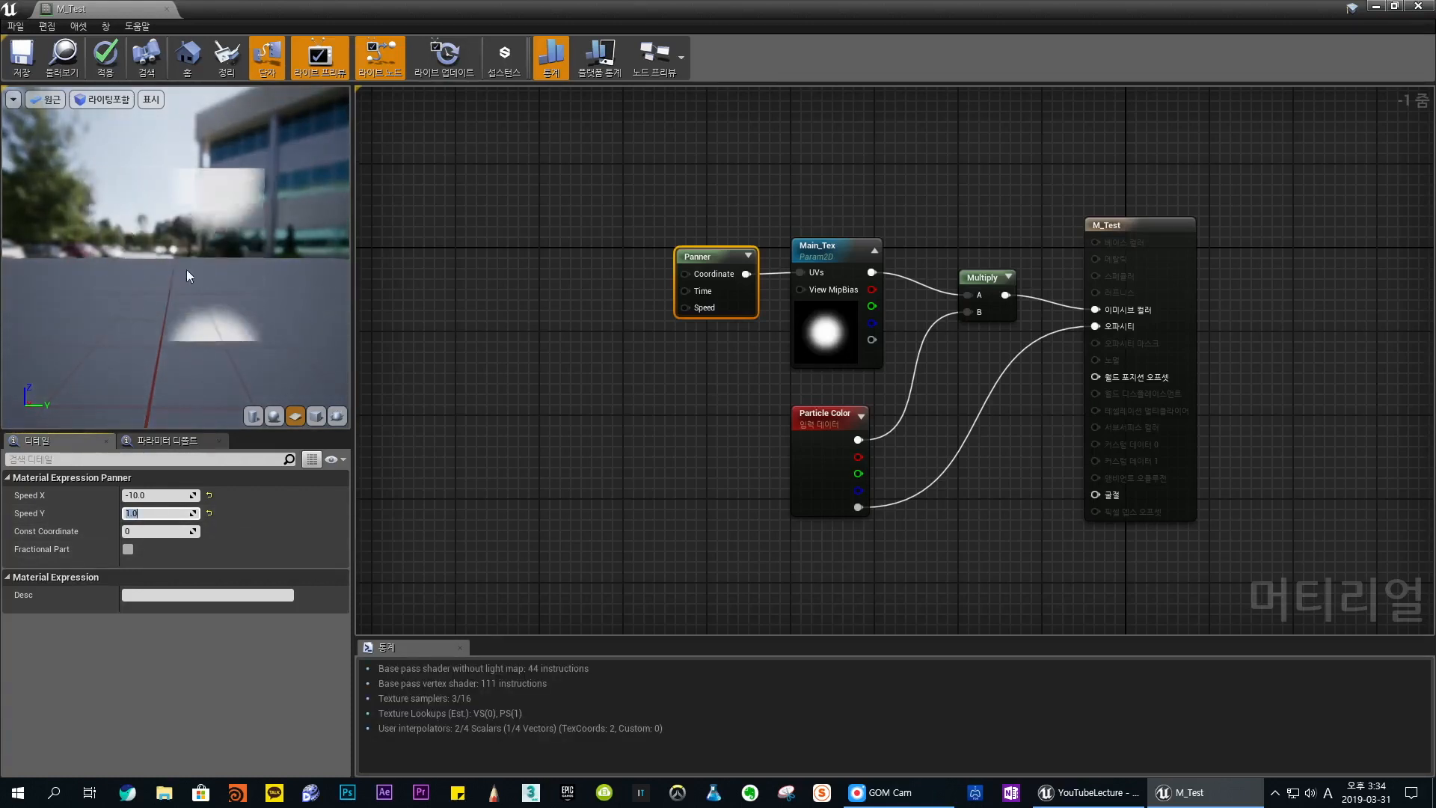
- Reset the Panner's Speed X and Speed Y to their defaults and nudge the node away from Main_Tex
left_click(210, 493)
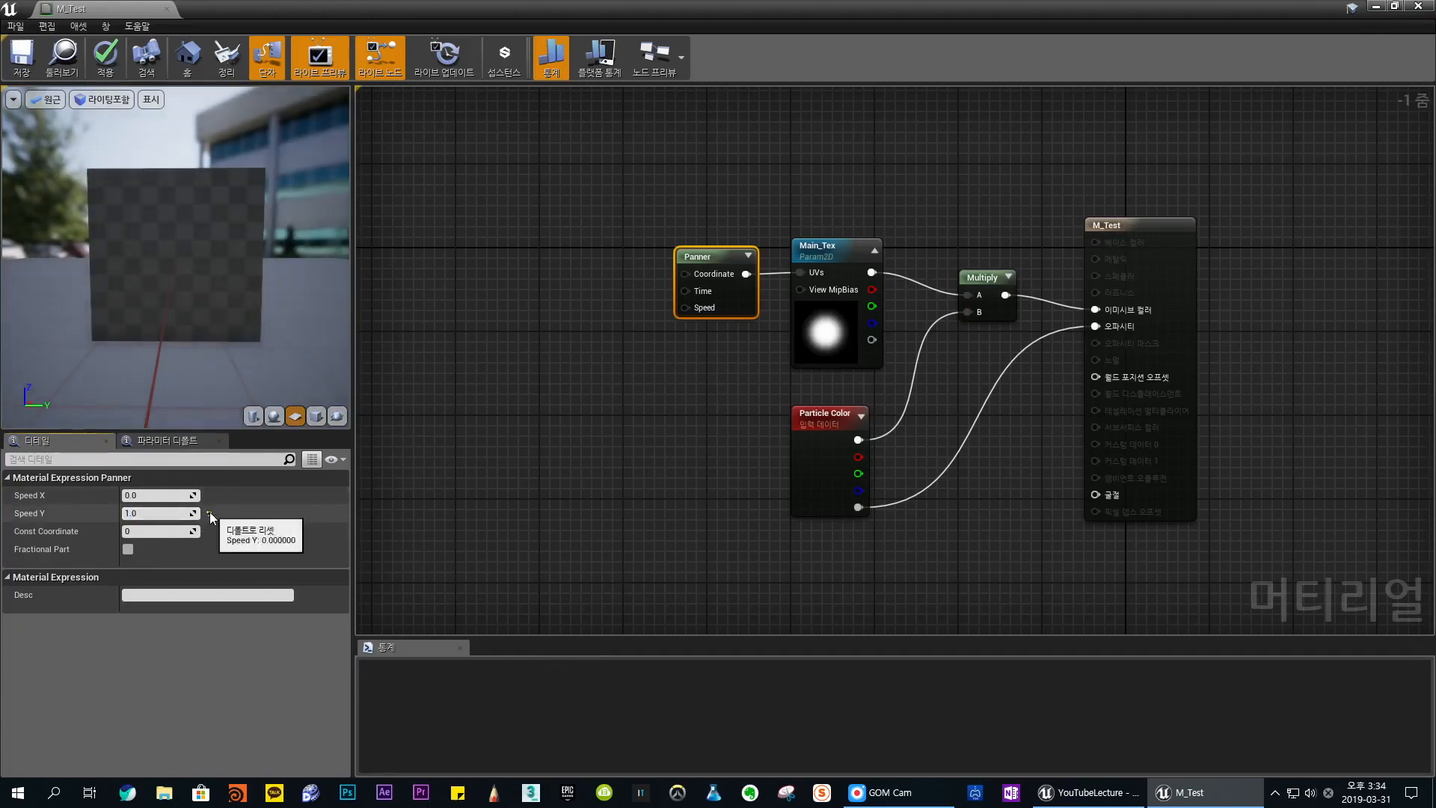
left_click(209, 512)
left_click_drag(680, 258, 668, 258)
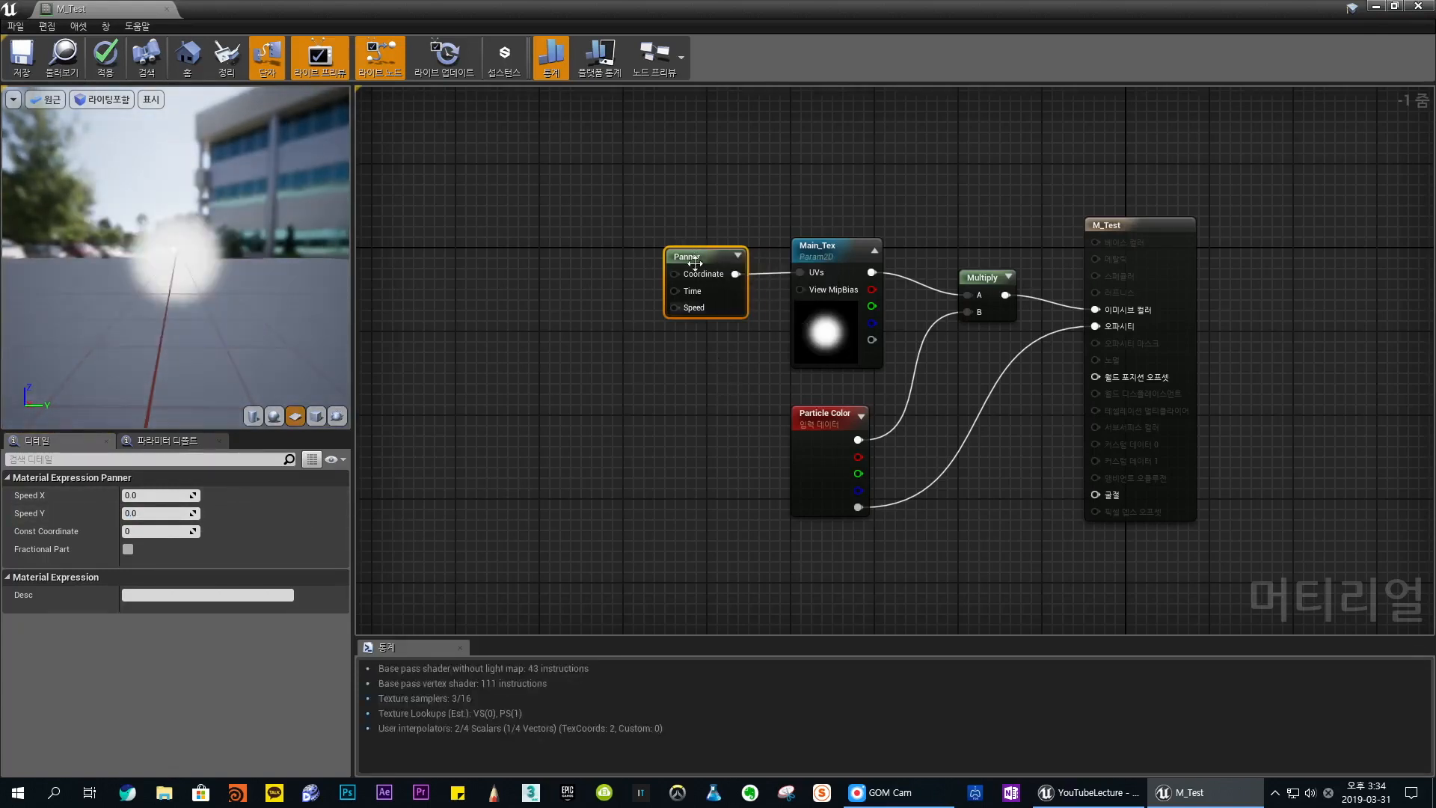
- Add a TexCoord node before the Panner, connect it to the Panner's Coordinate input and align it with the Panner
right_click_drag(596, 476, 630, 478)
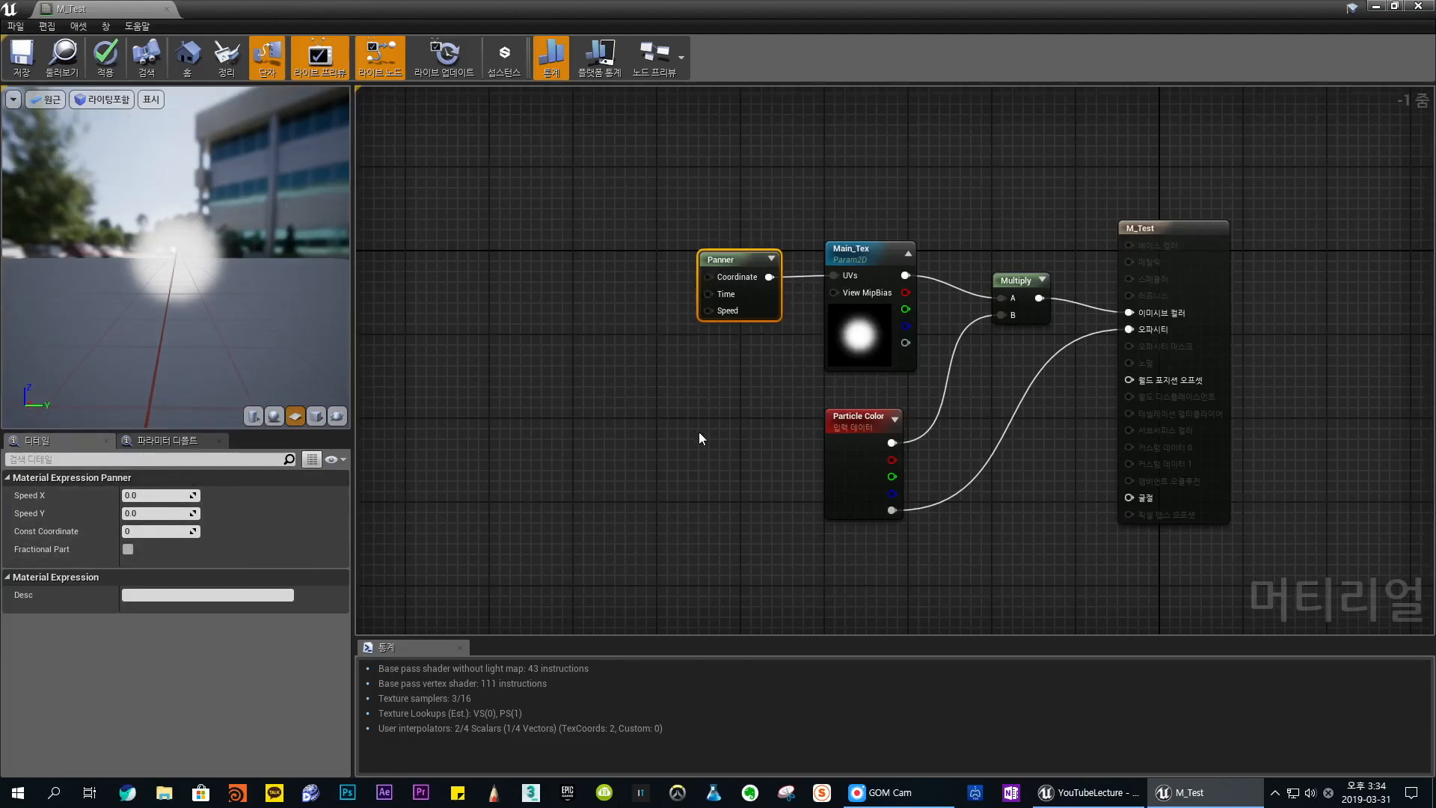
right_click_drag(680, 424, 730, 417)
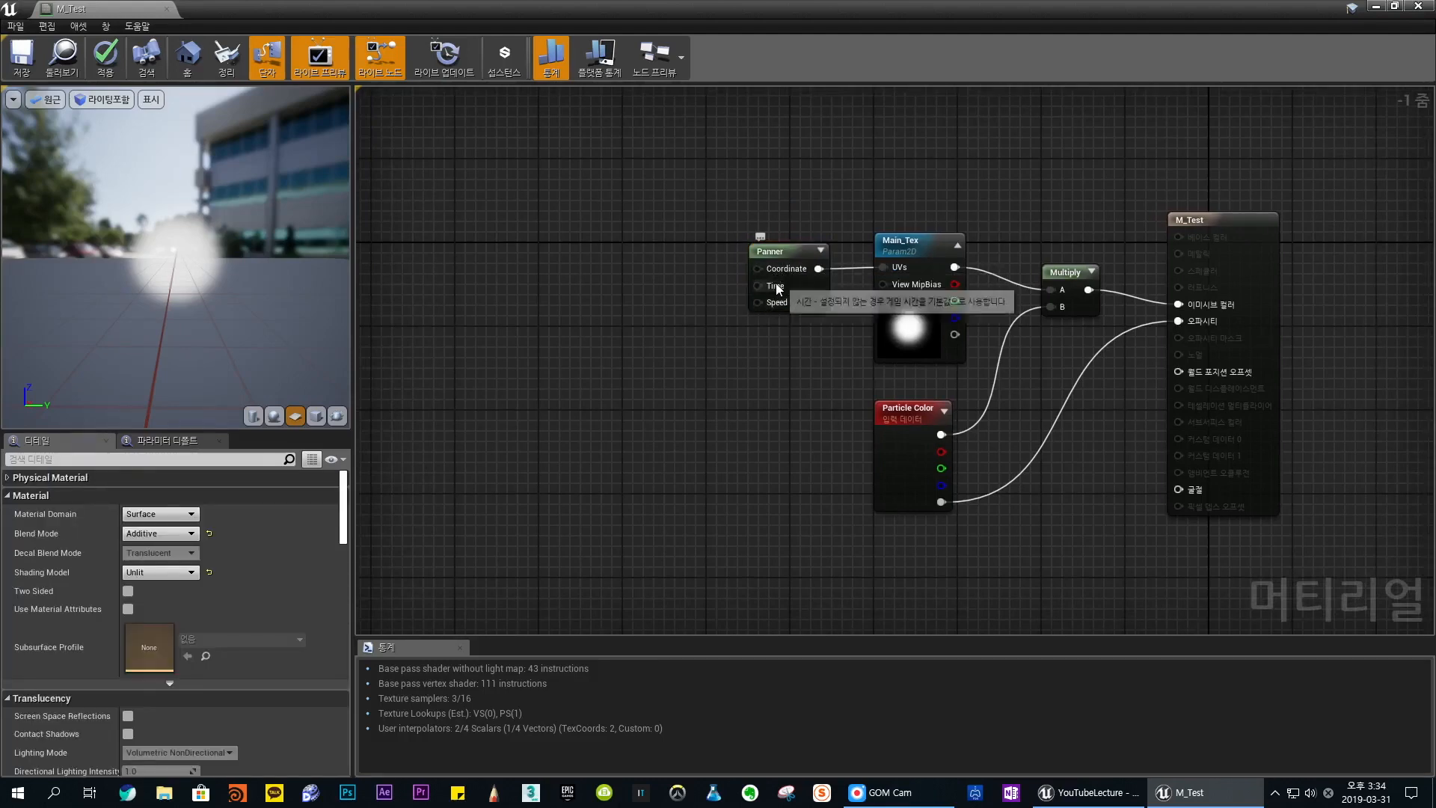
left_click(930, 261)
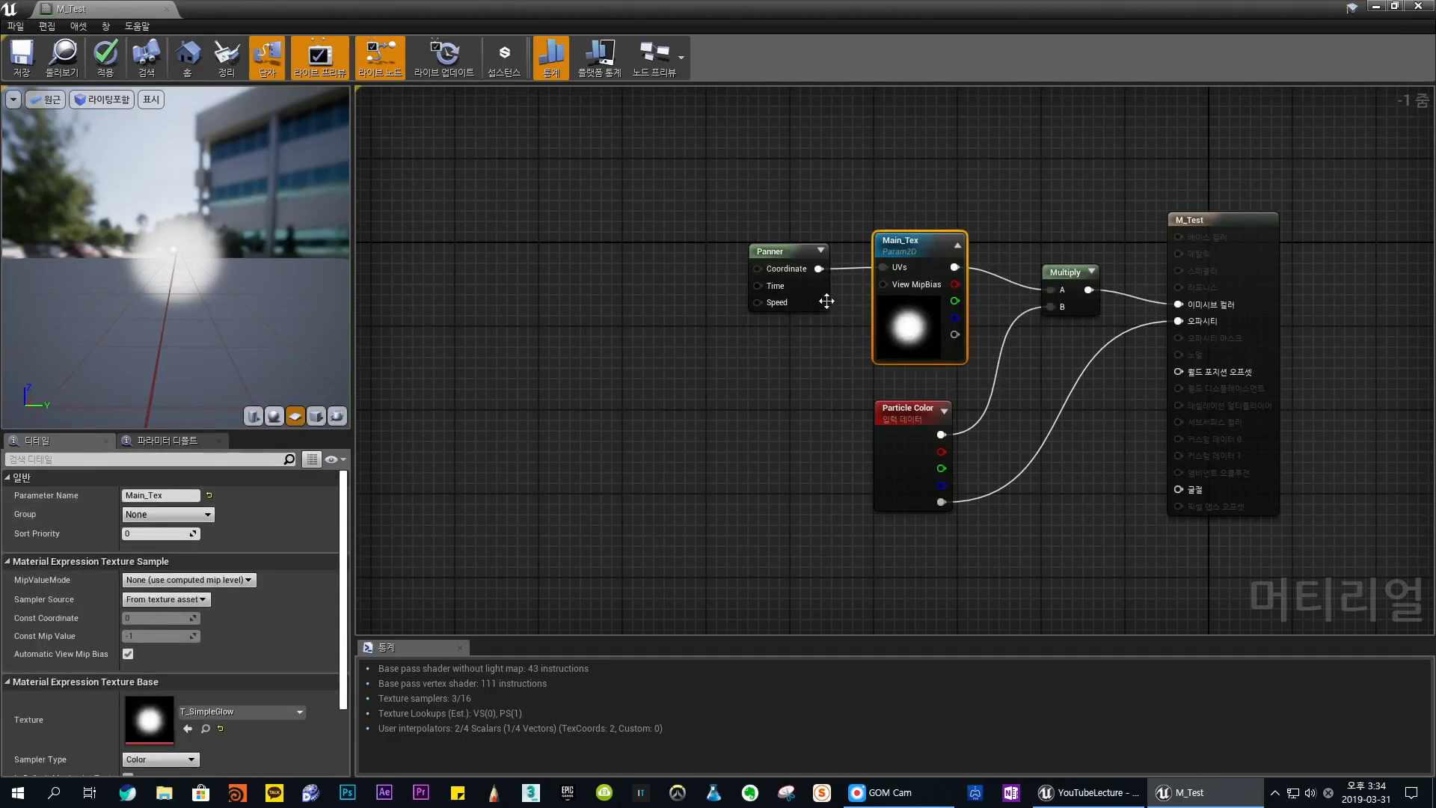
left_click(781, 258)
left_click(617, 273)
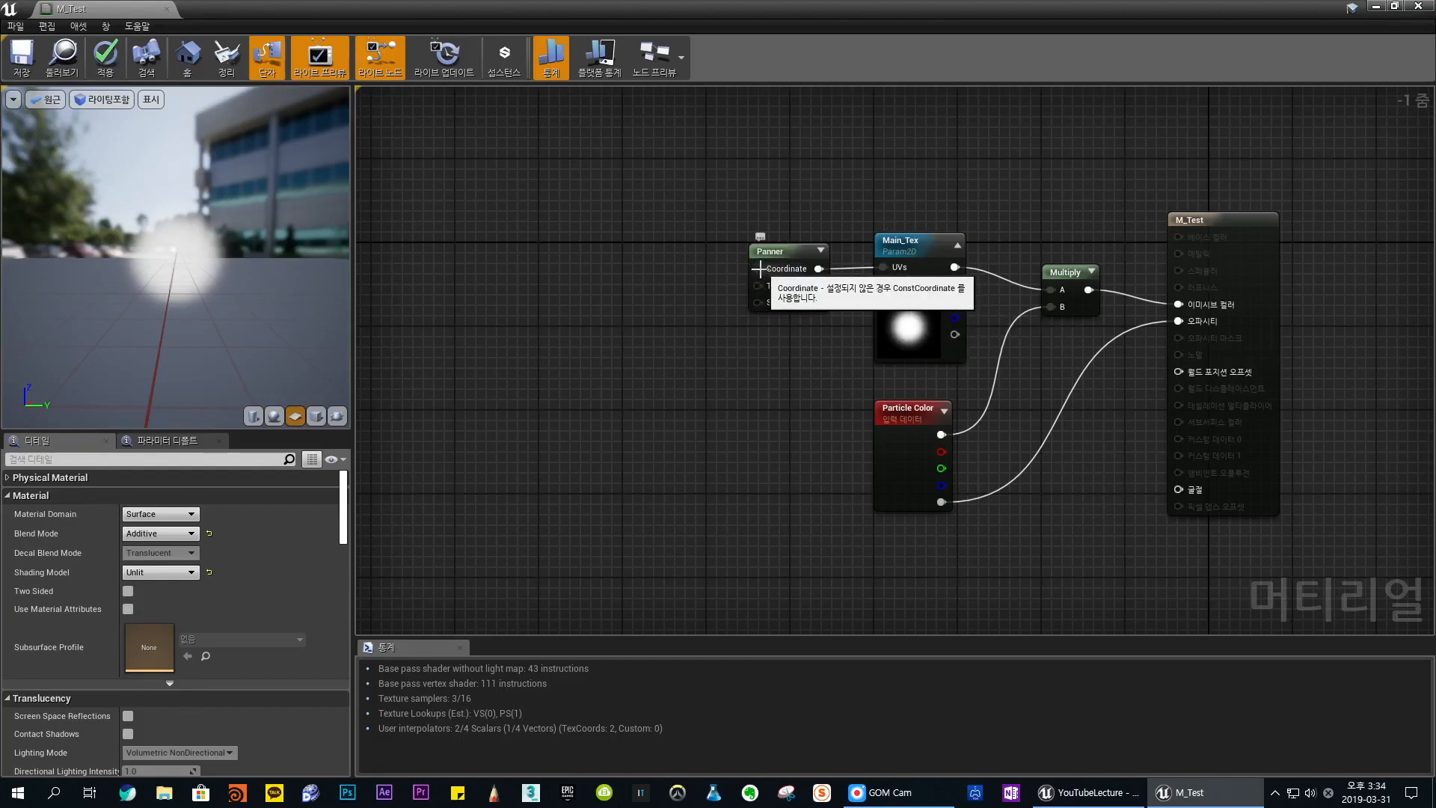
left_click(625, 264)
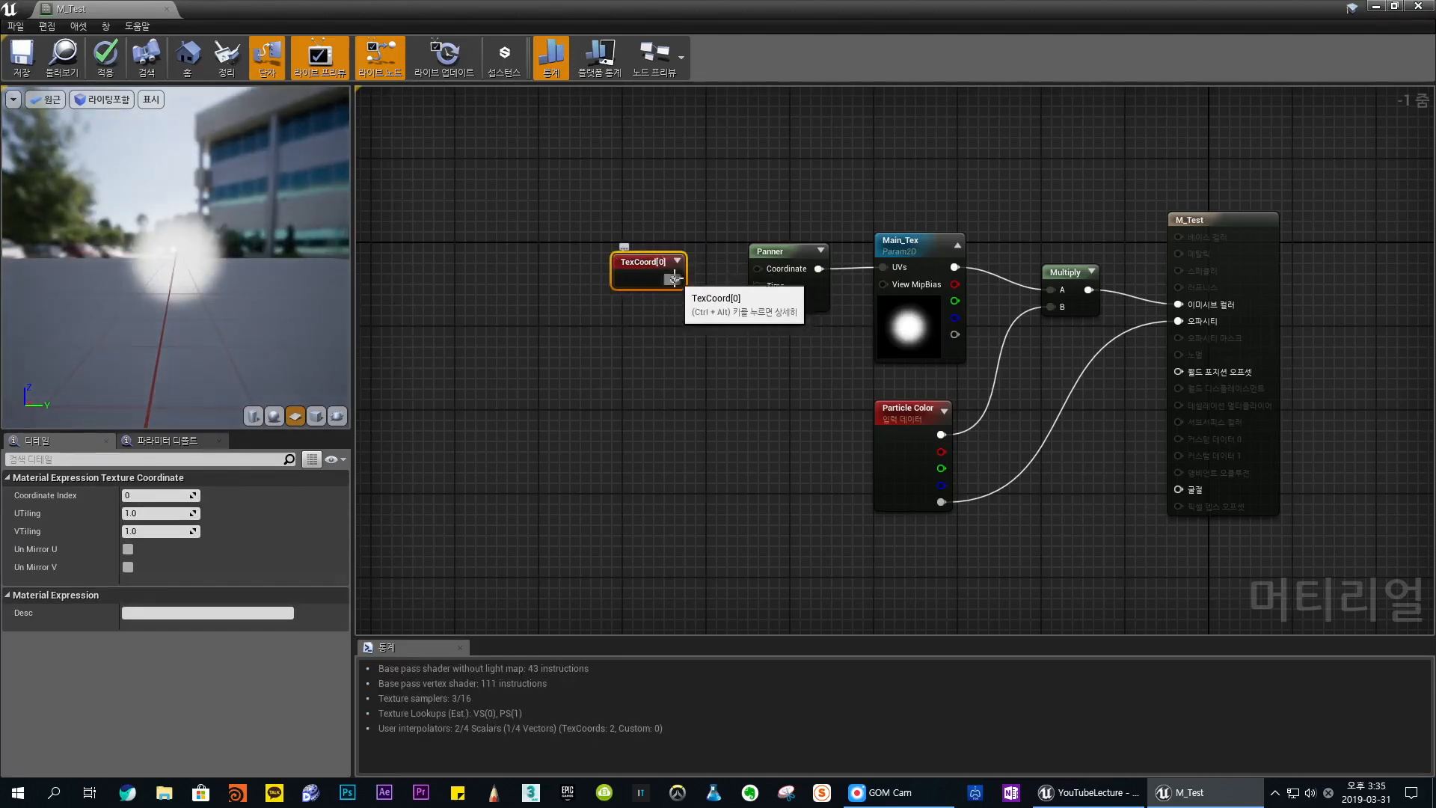
left_click_drag(682, 280, 759, 269)
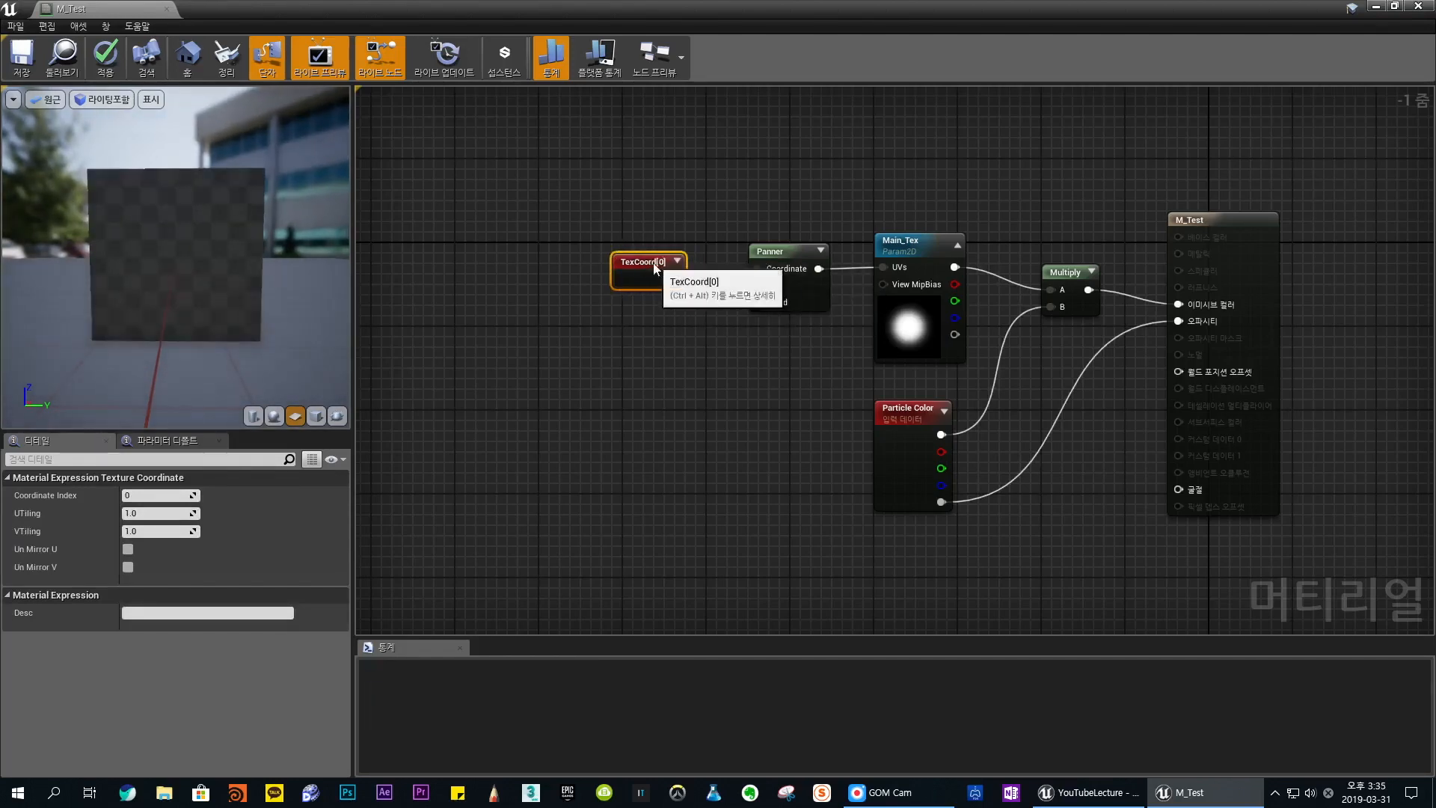
left_click_drag(652, 266, 684, 255)
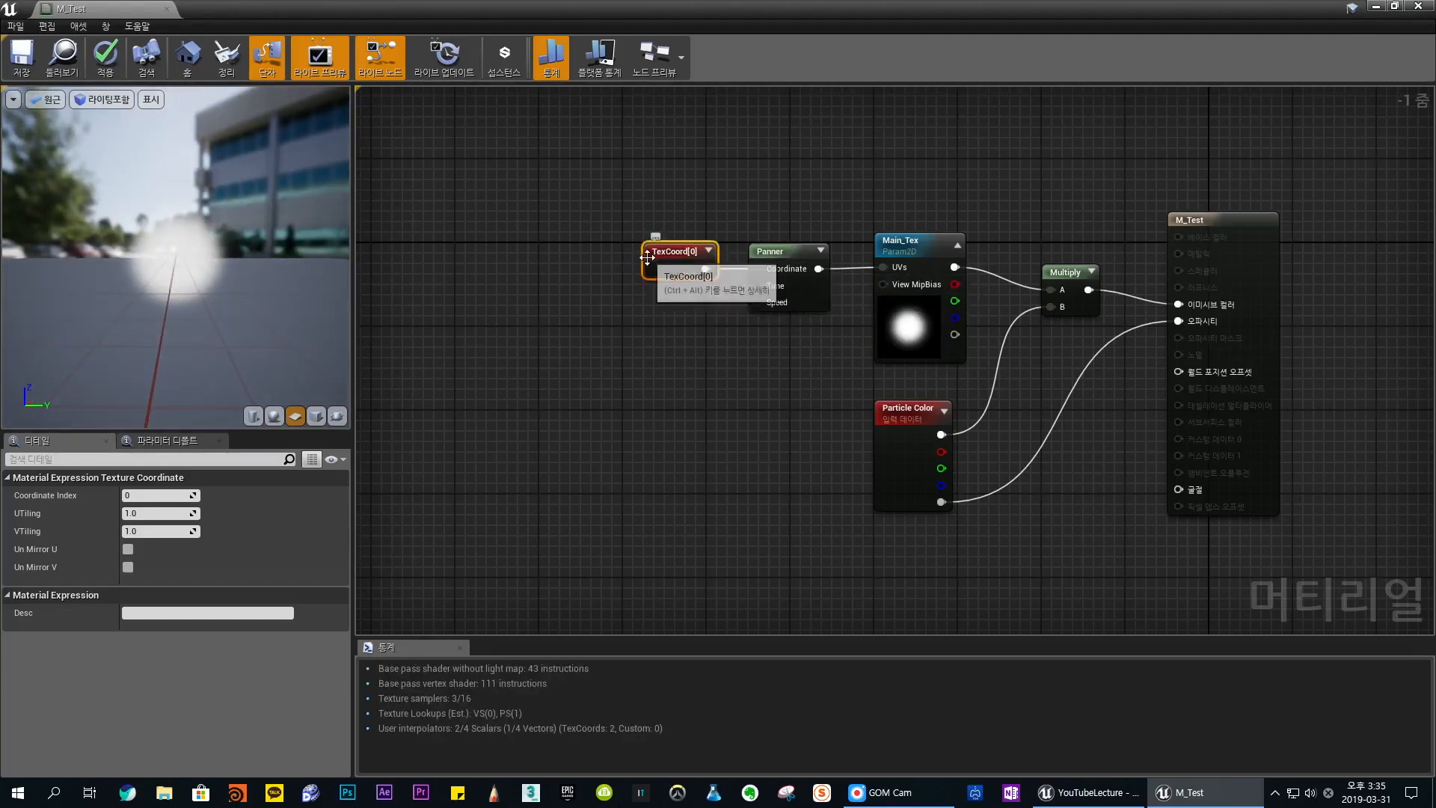
- Set the TexCoord node's UTiling and VTiling to 2 and move the node farther from the Panner
left_click(161, 513)
type("2")
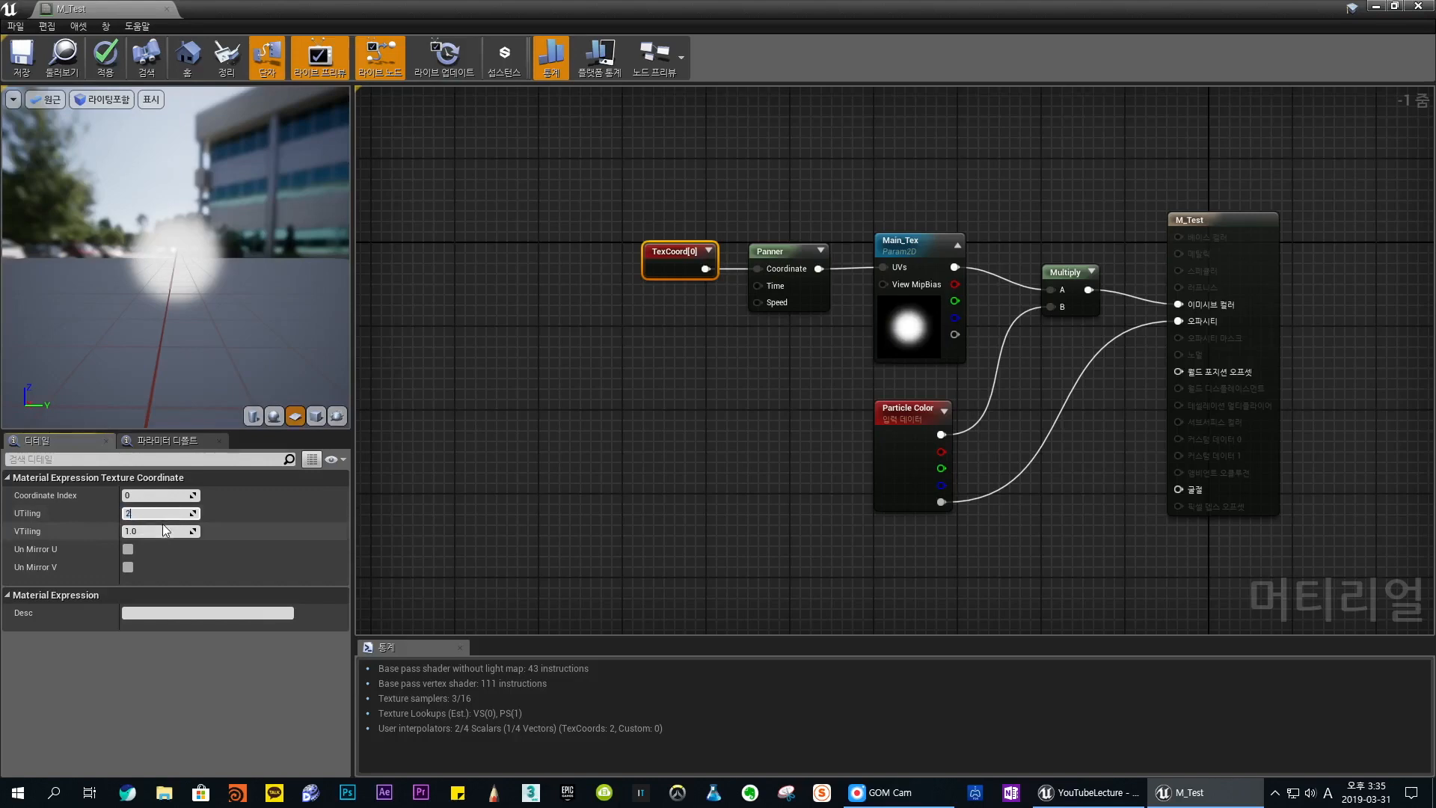
left_click(161, 530)
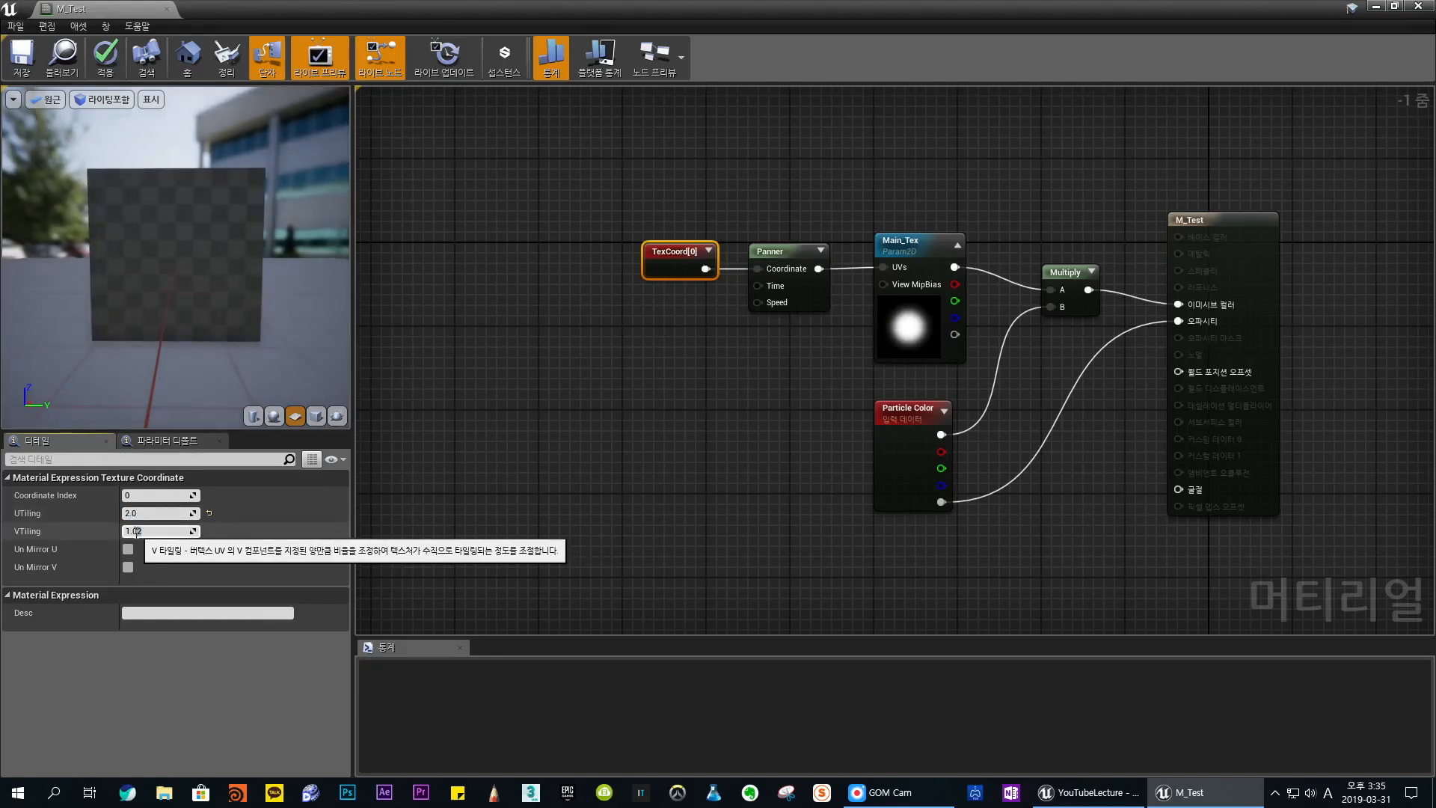
double_click(137, 531)
type("2")
key("Return")
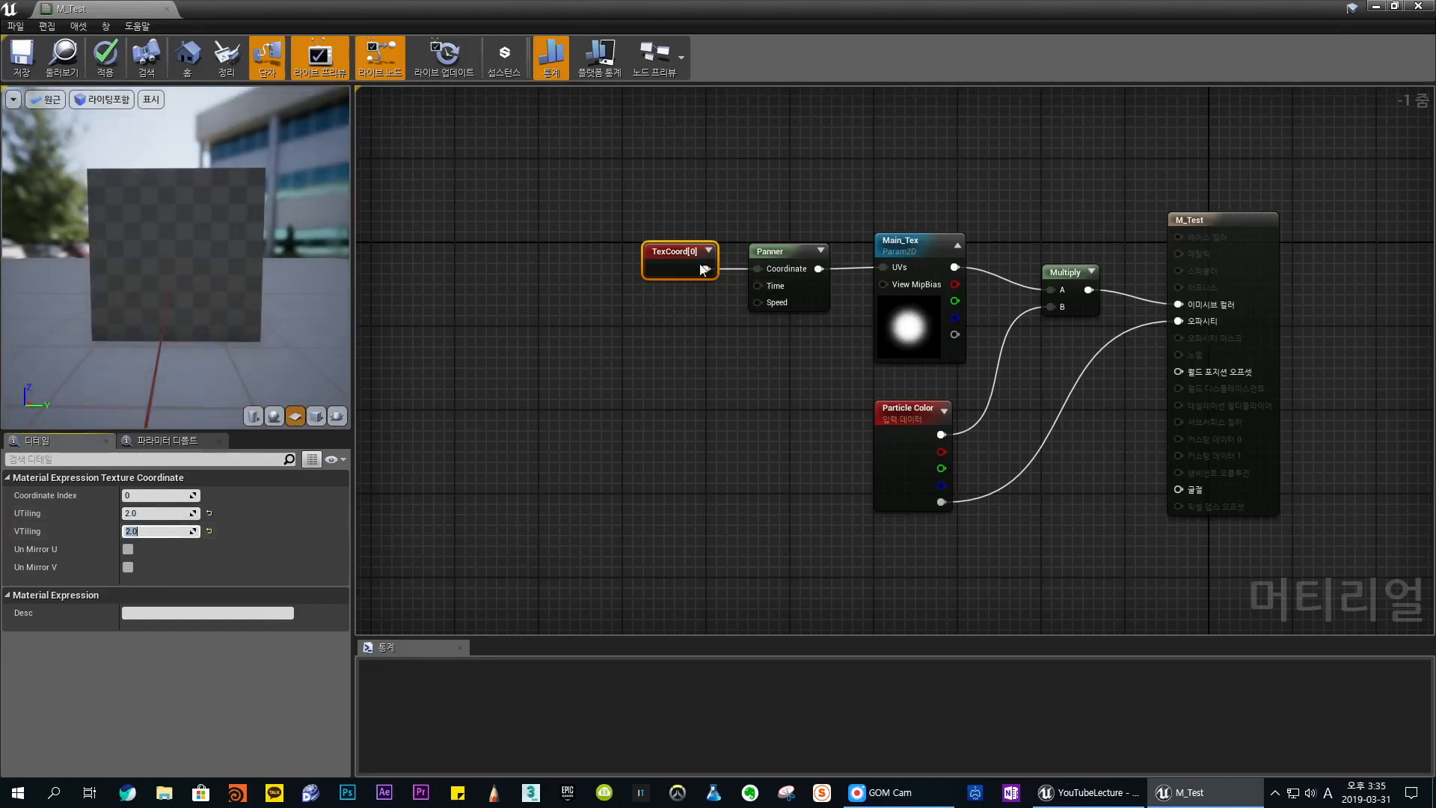
left_click_drag(700, 269, 658, 269)
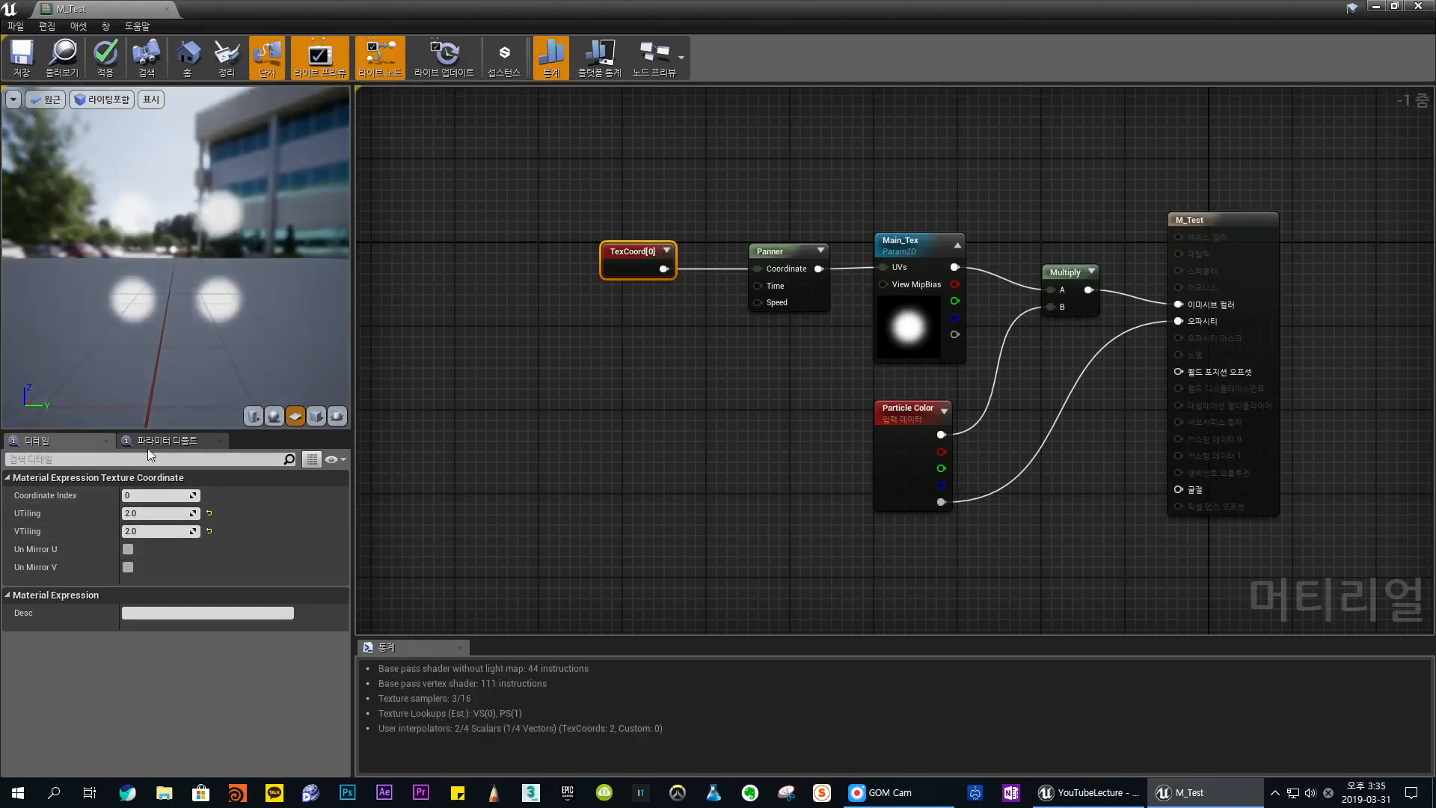
- Set the TexCoord node's UTiling and VTiling to 2.5
left_click_drag(152, 514, 144, 514)
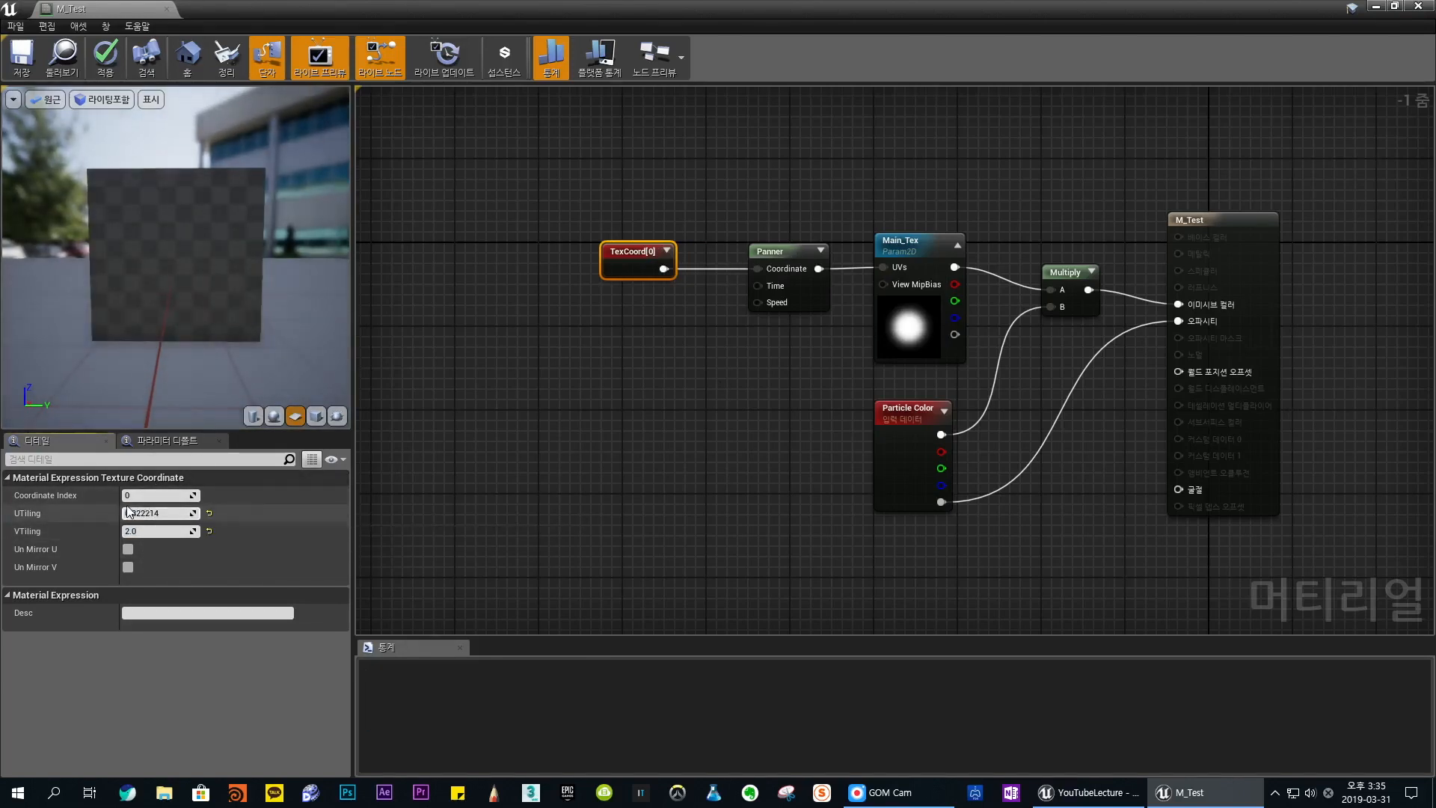
type("2.5")
key("Tab")
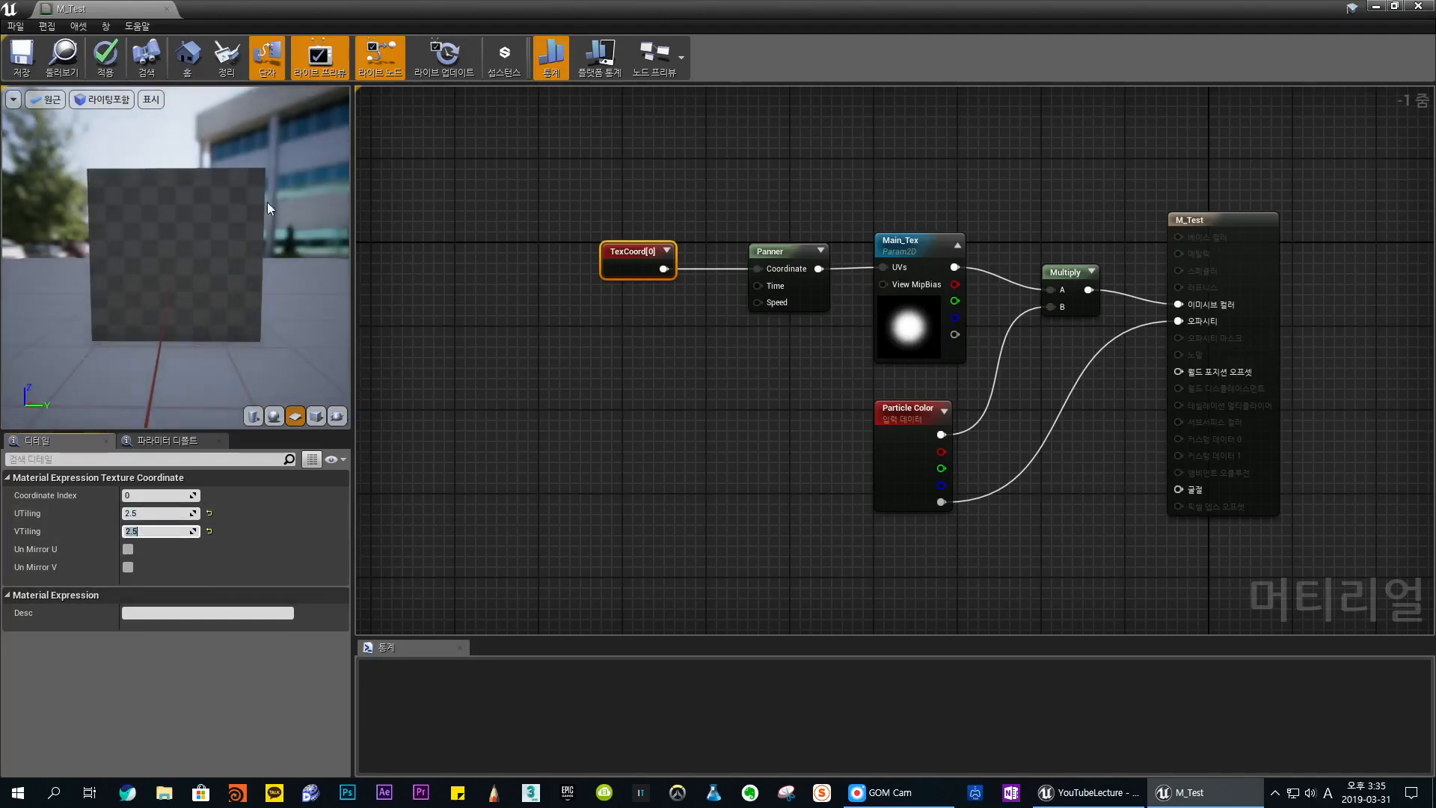
- Return the TexCoord node's UTiling and VTiling to 2 and deselect the node
left_click(144, 514)
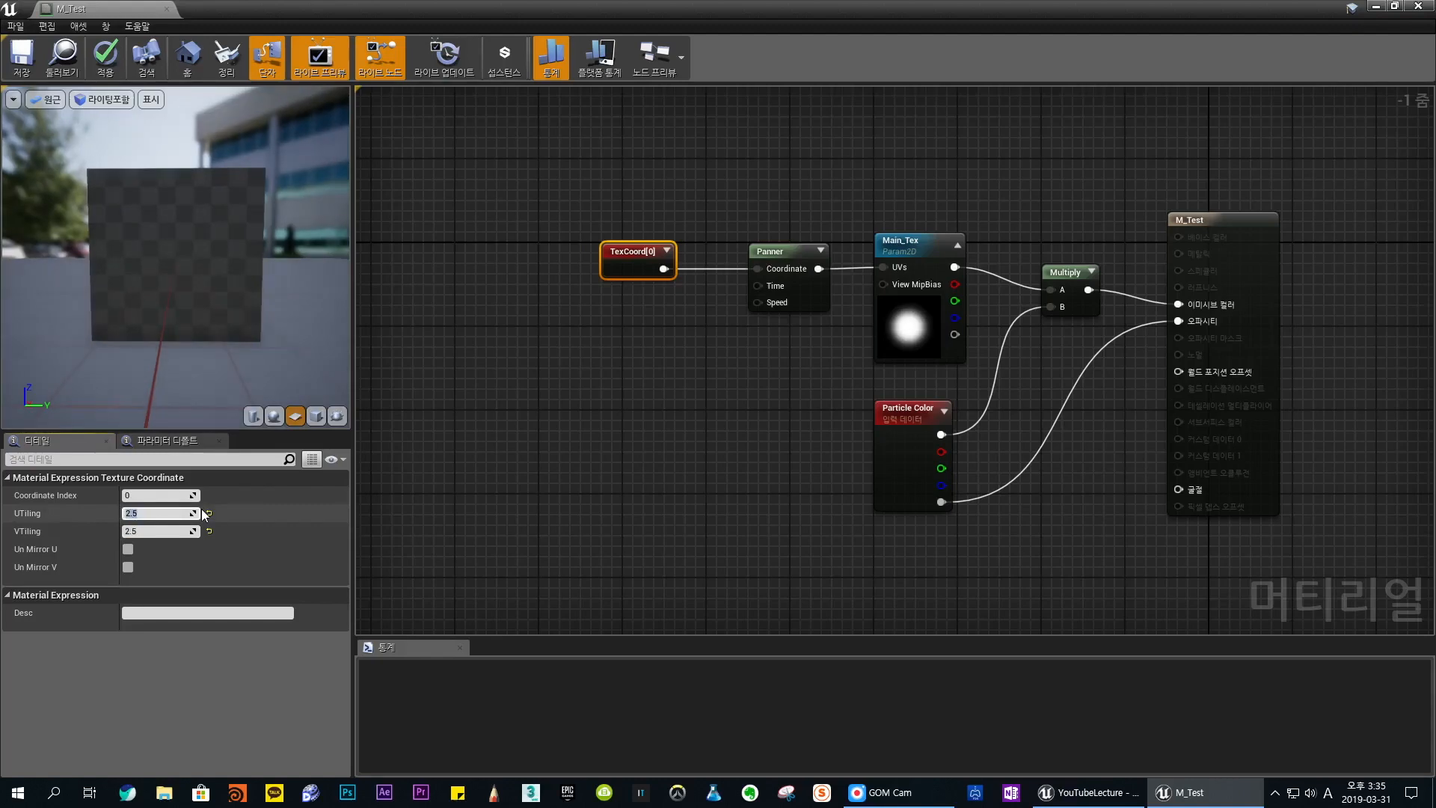
type("2")
key("Tab")
type("2")
key("Return")
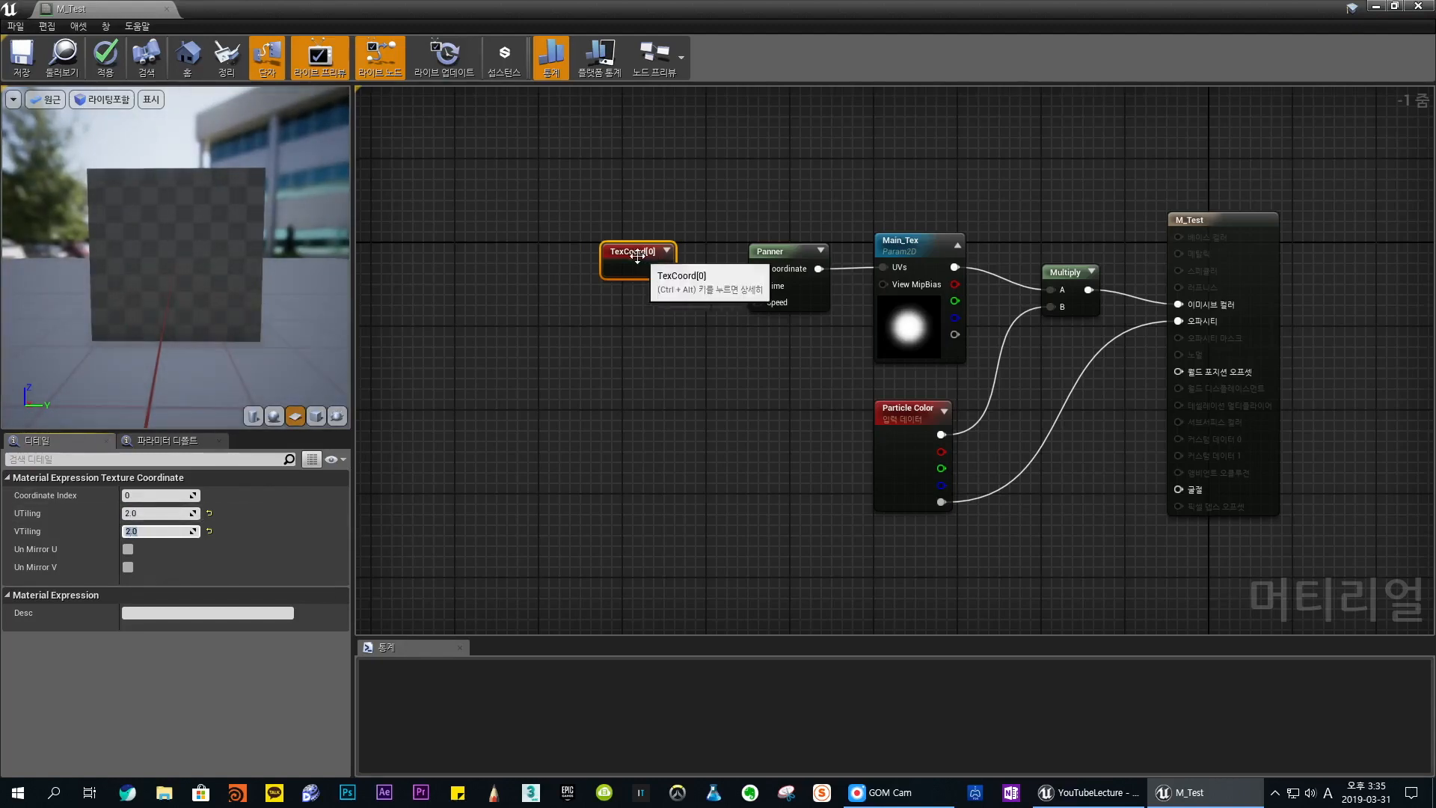
left_click(673, 387)
- Set the Panner's Speed X to 2 and Speed Y to 1
left_click(806, 259)
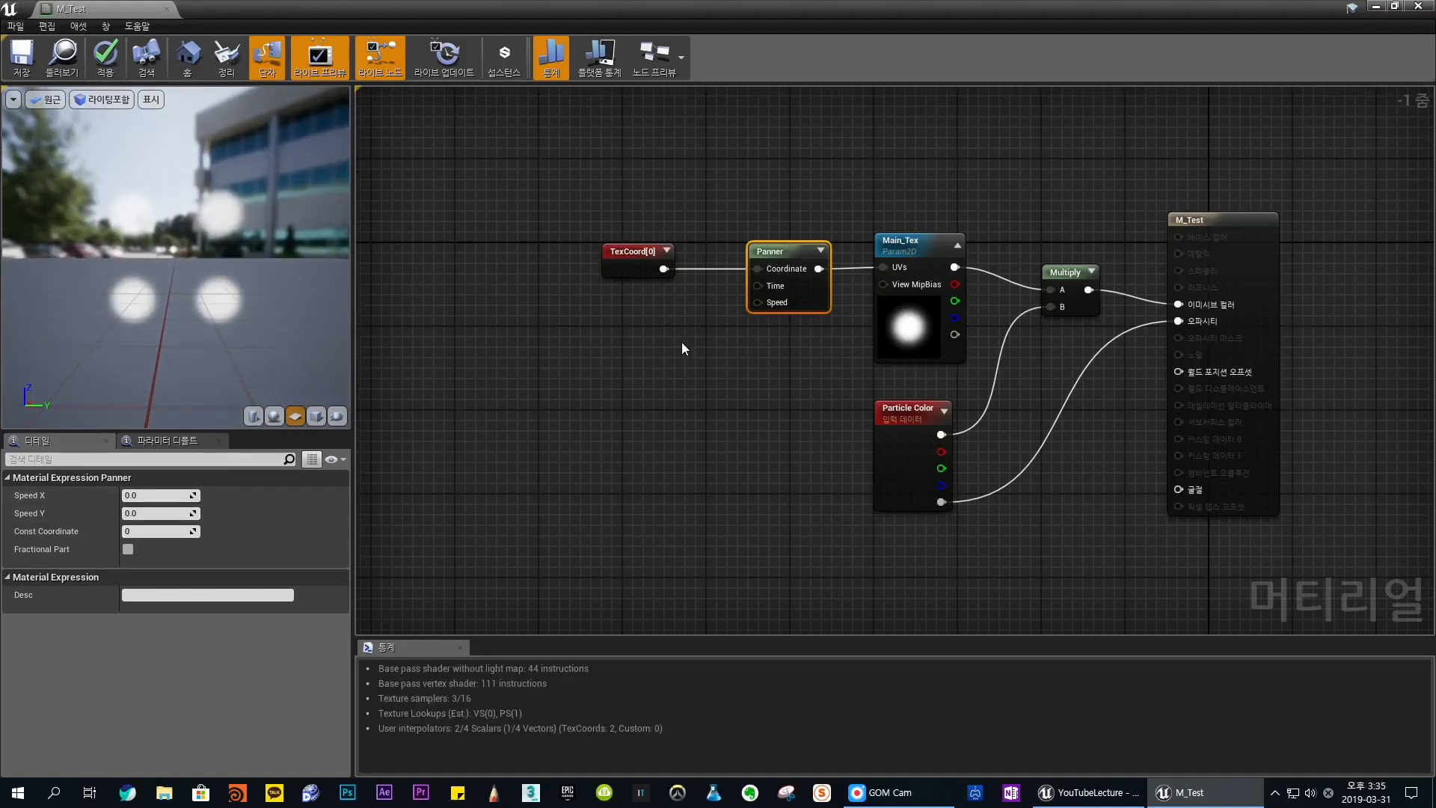
left_click(635, 340)
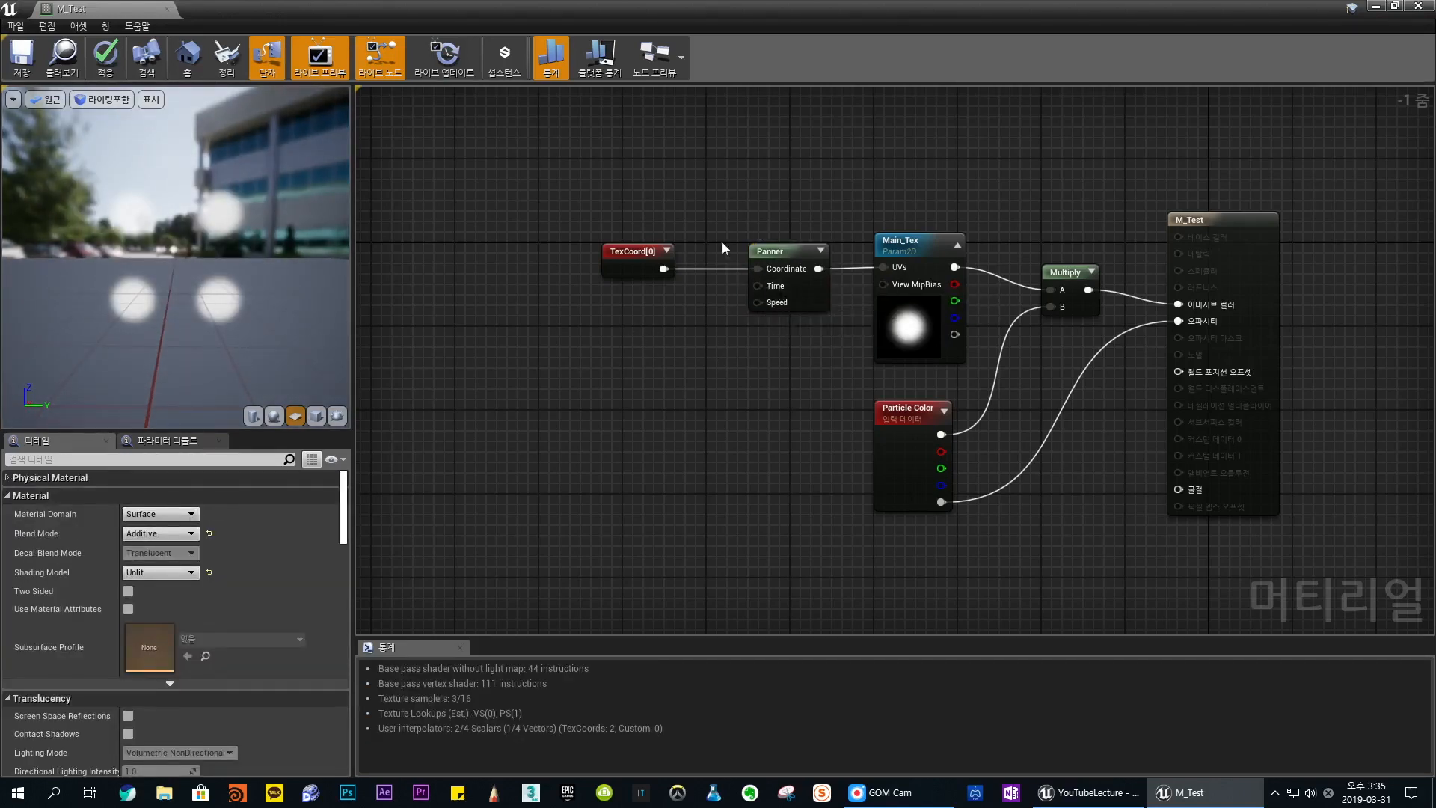
left_click(770, 253)
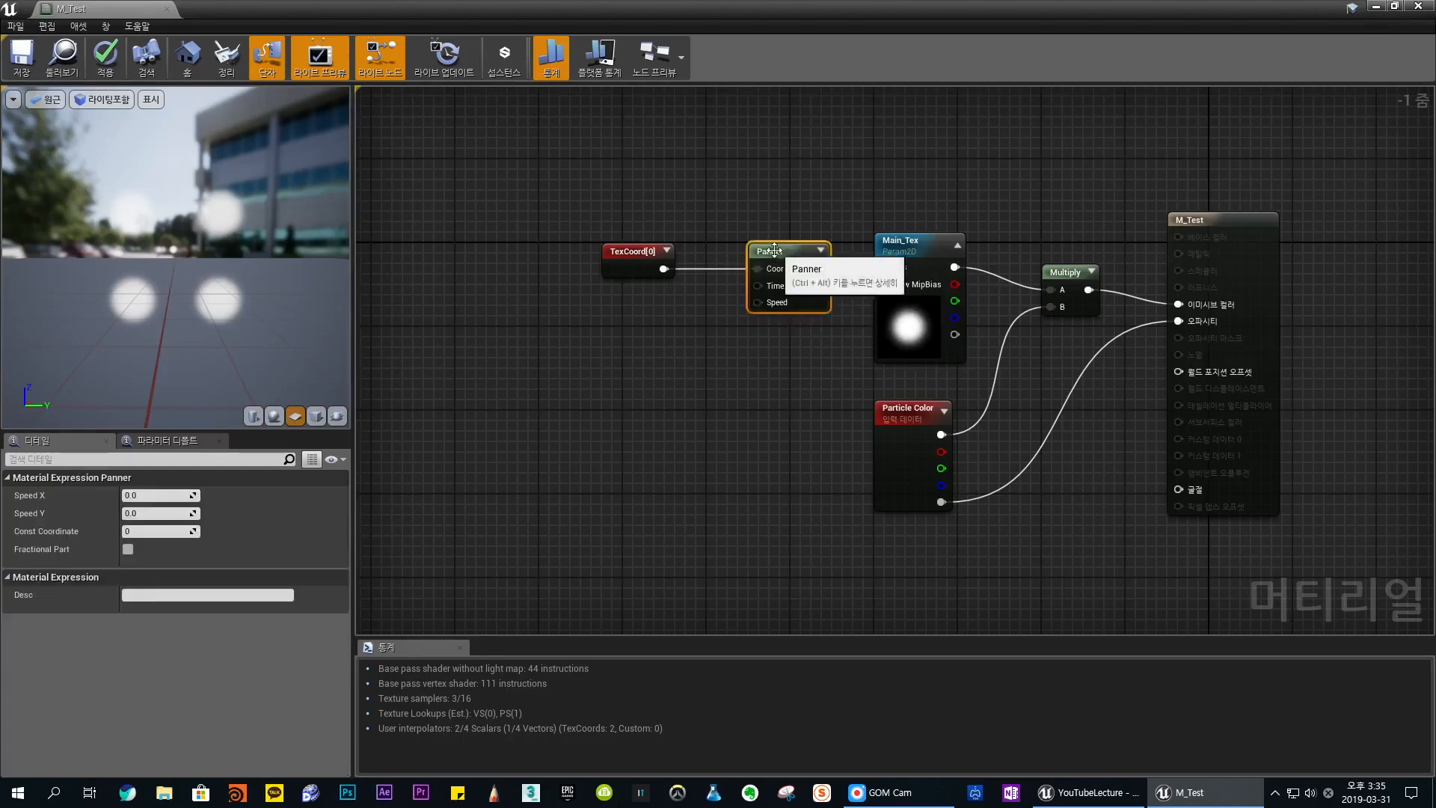
left_click(180, 494)
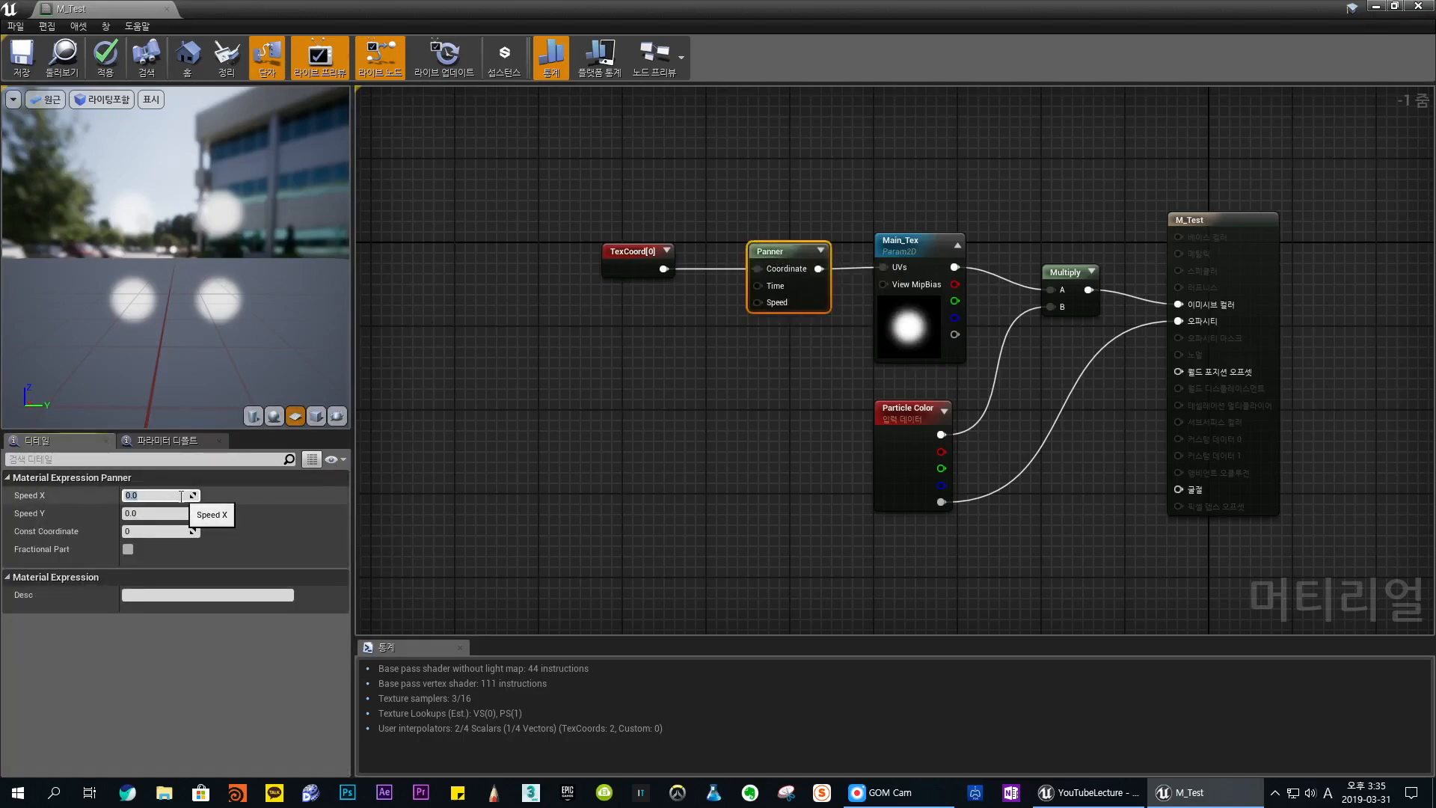
type("2")
key("Tab")
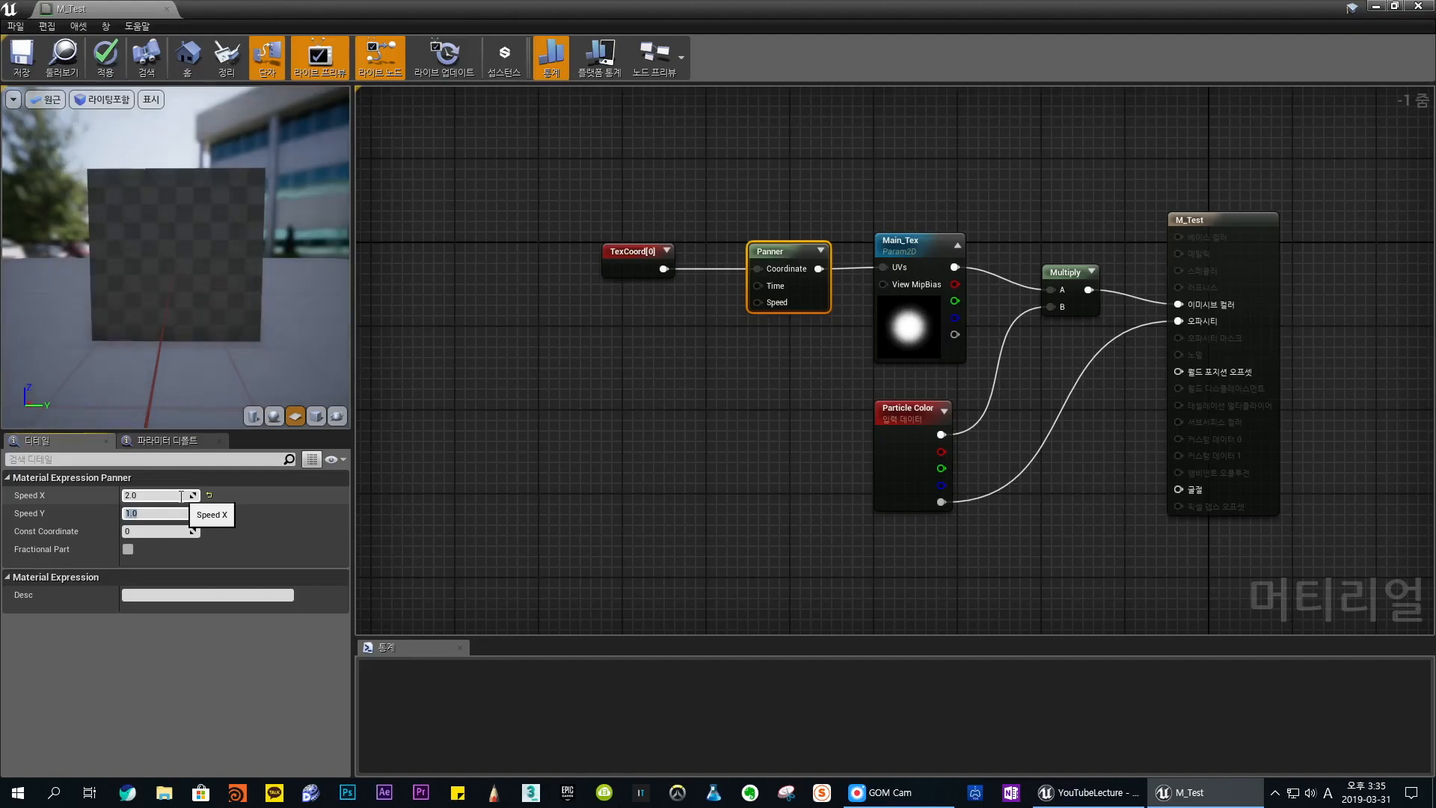
- Apply the Panner's entered speed values and clear the node selection
key("Return")
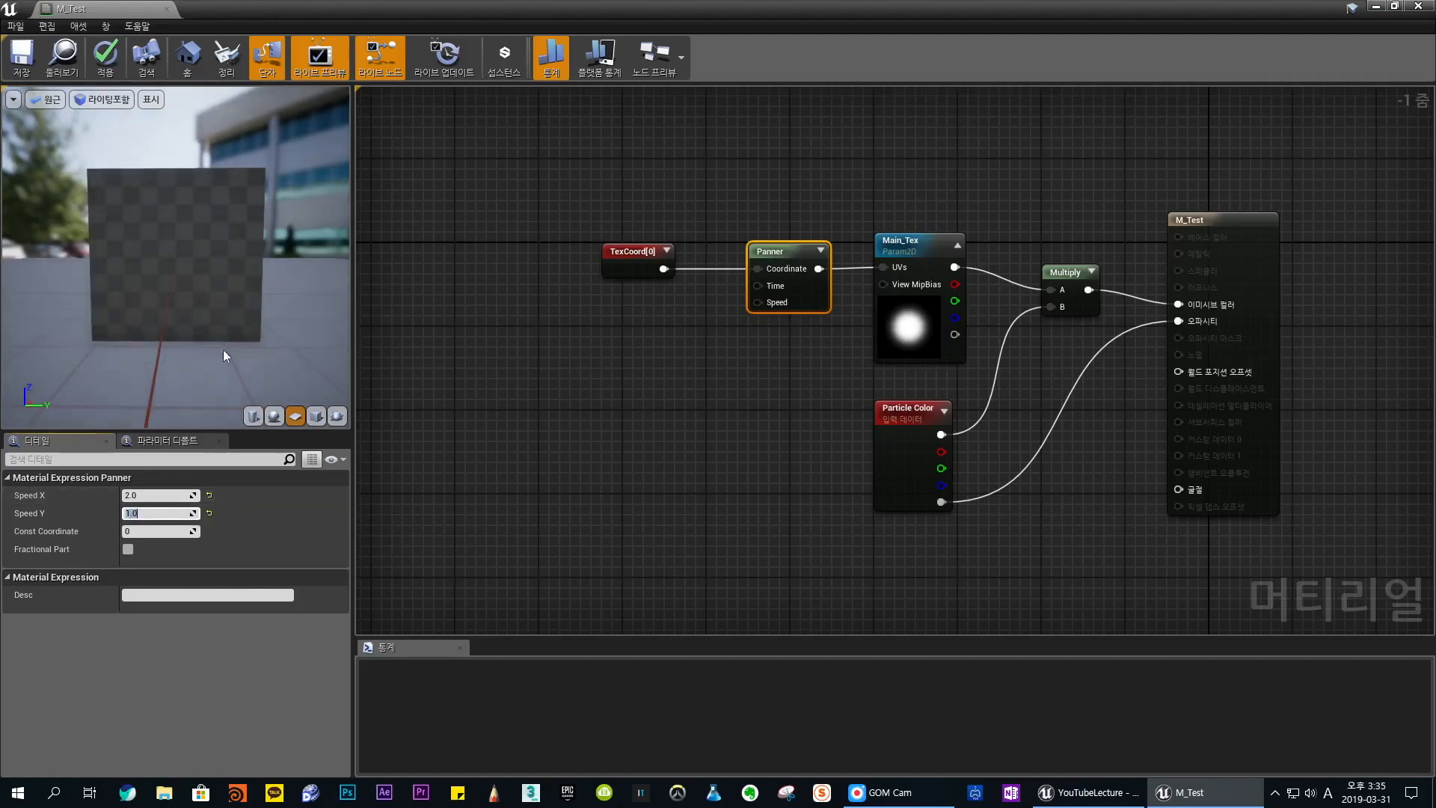
left_click(737, 456)
left_click(788, 278)
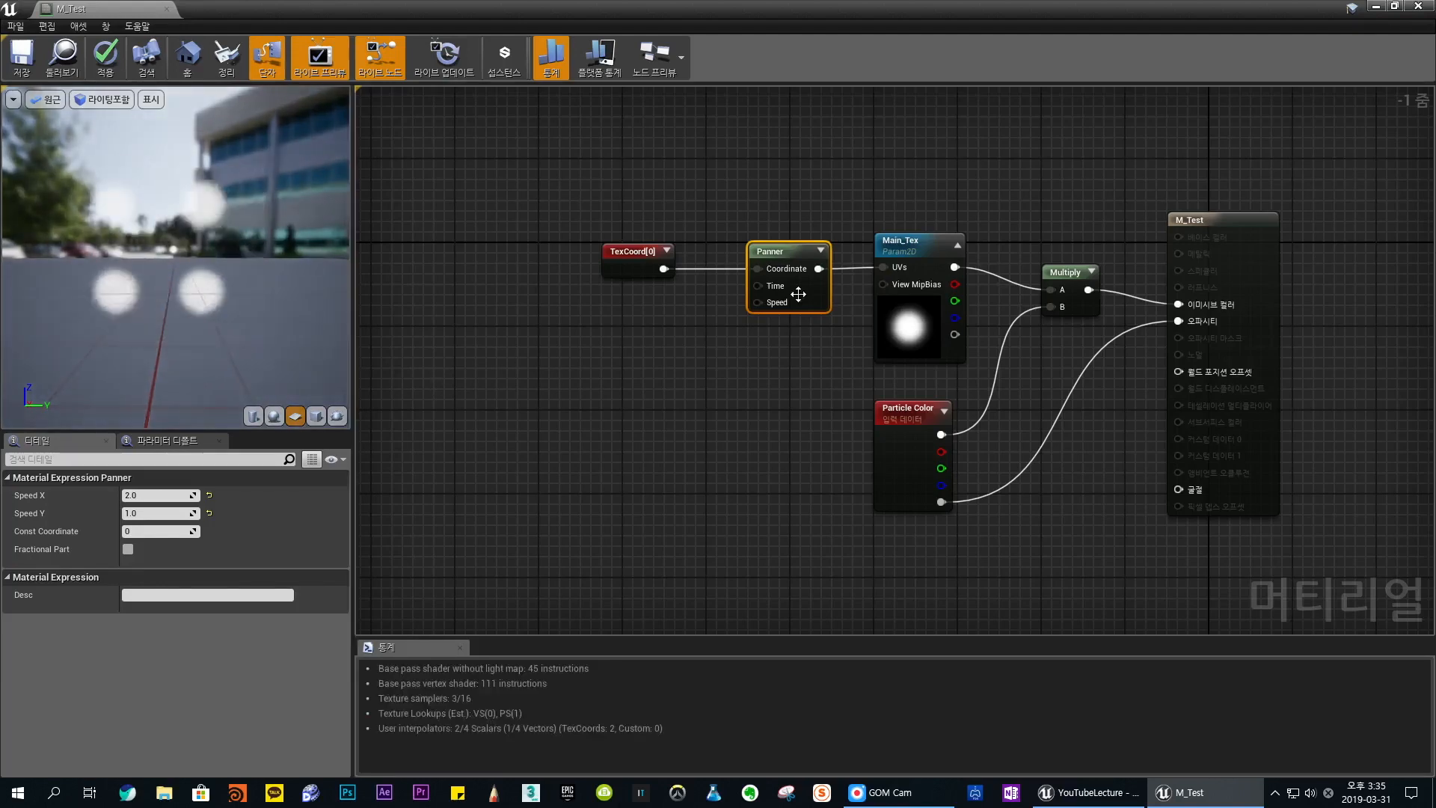
left_click(652, 326)
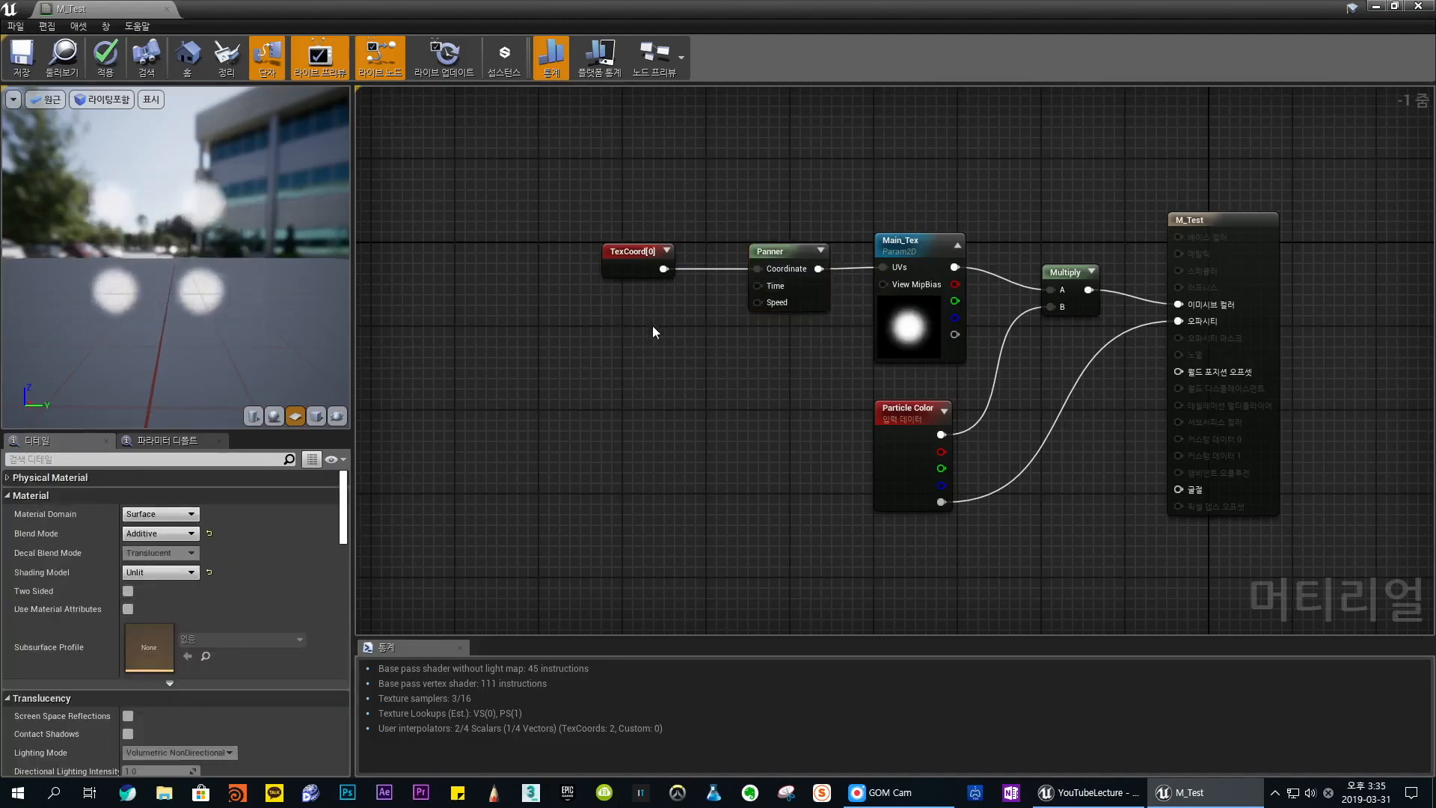
- Add a Time node to the graph and place it below the TexCoord node
right_click(588, 327)
type("time")
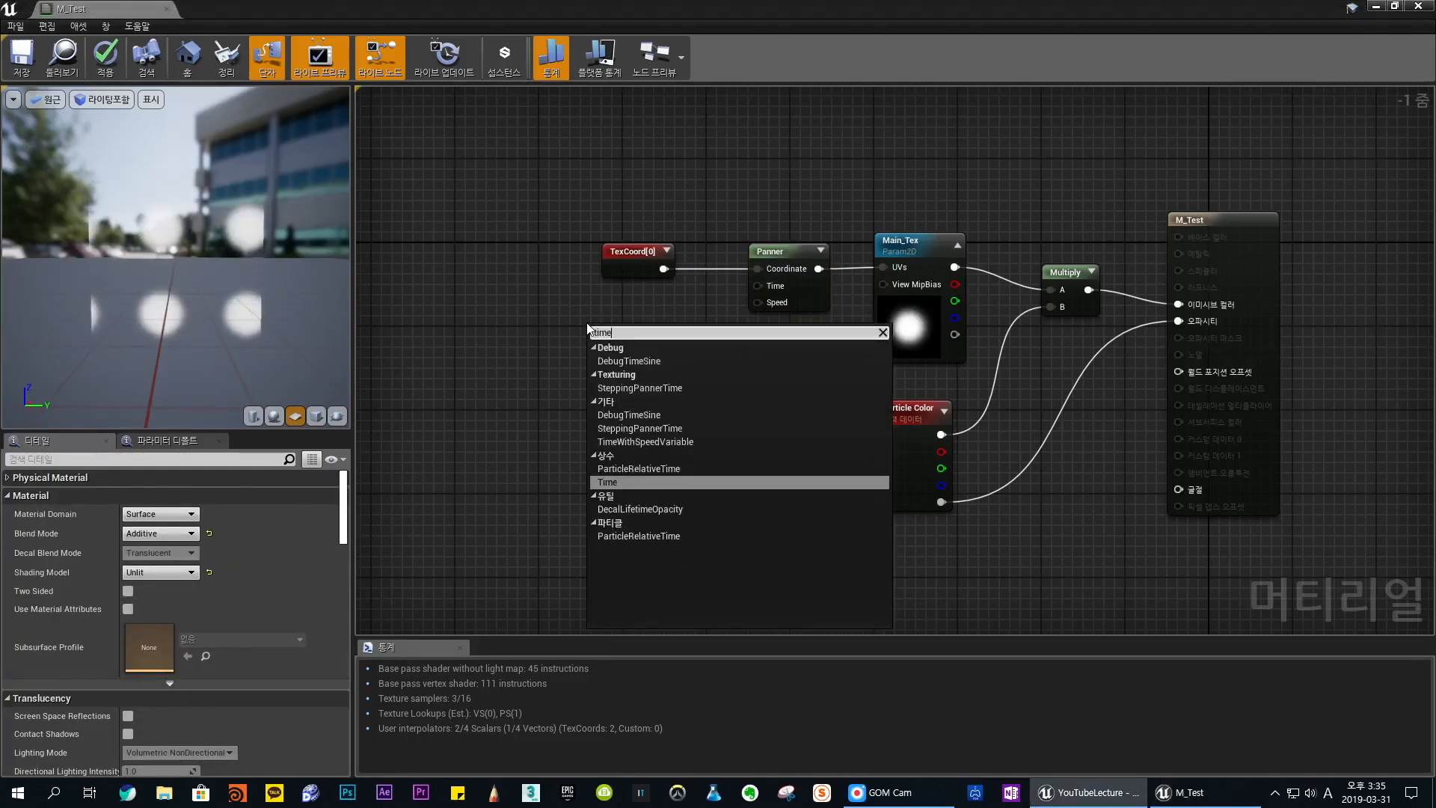
key("Return")
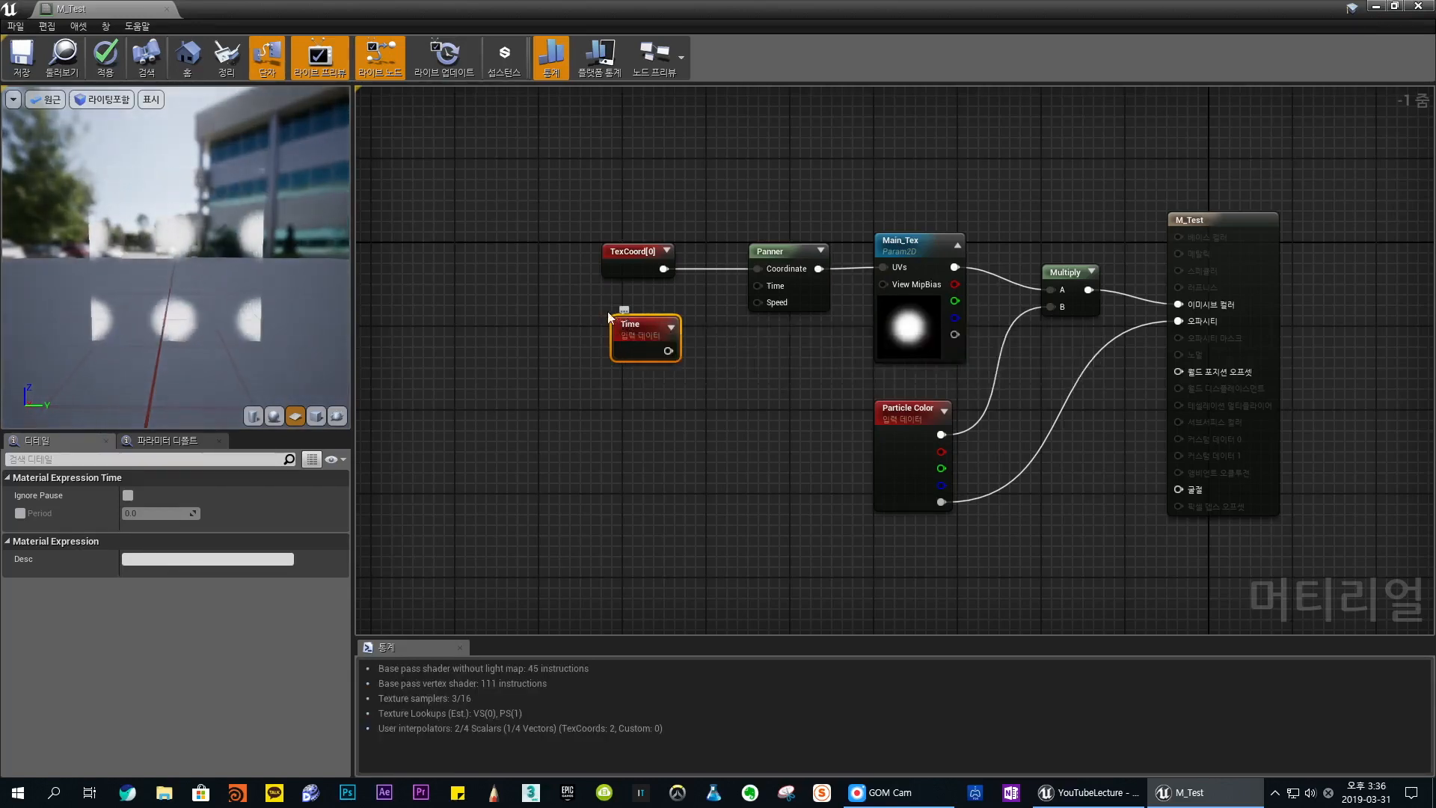
left_click_drag(626, 326, 614, 377)
left_click(696, 347)
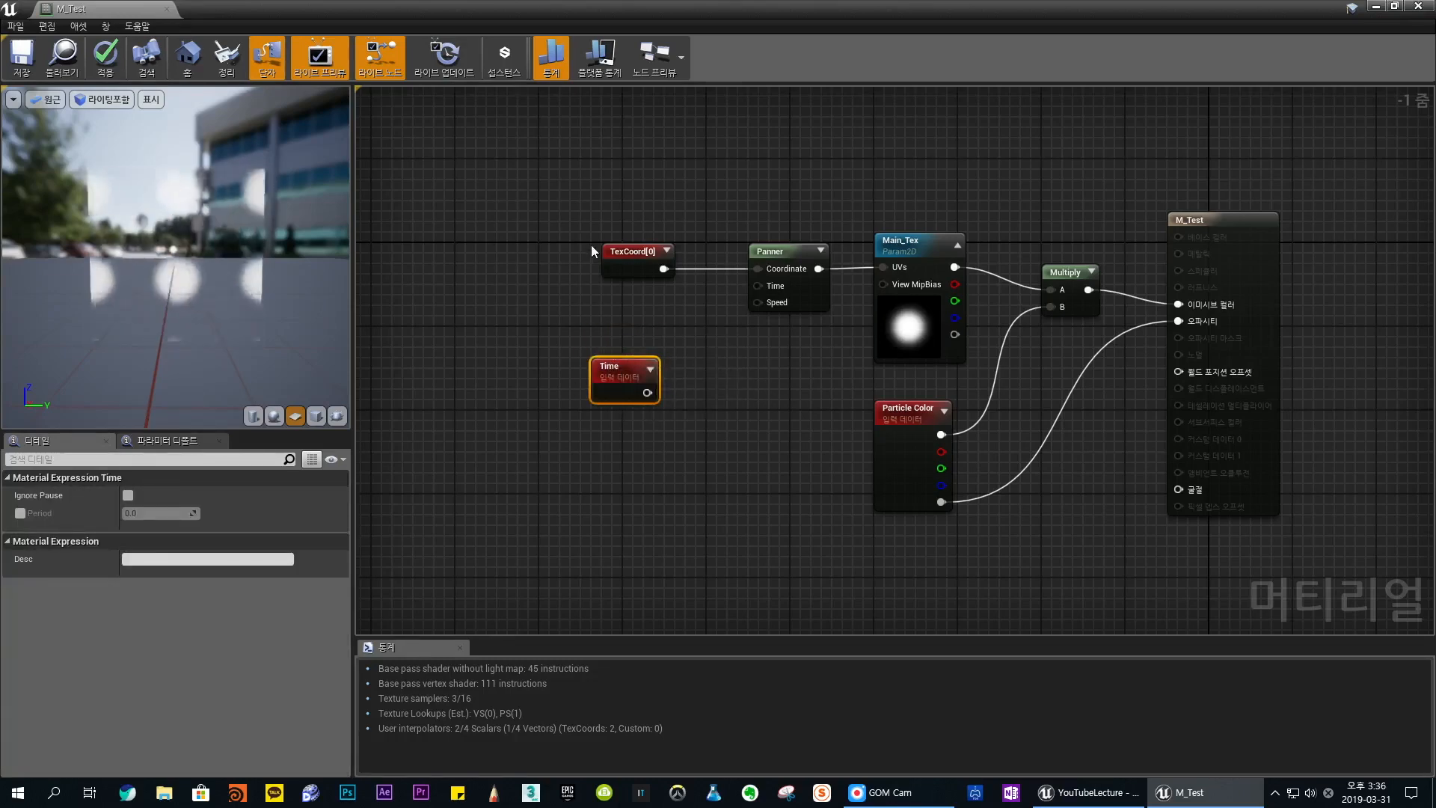
- Add a Constant node and position it between the TexCoord and Time nodes
left_click(596, 317)
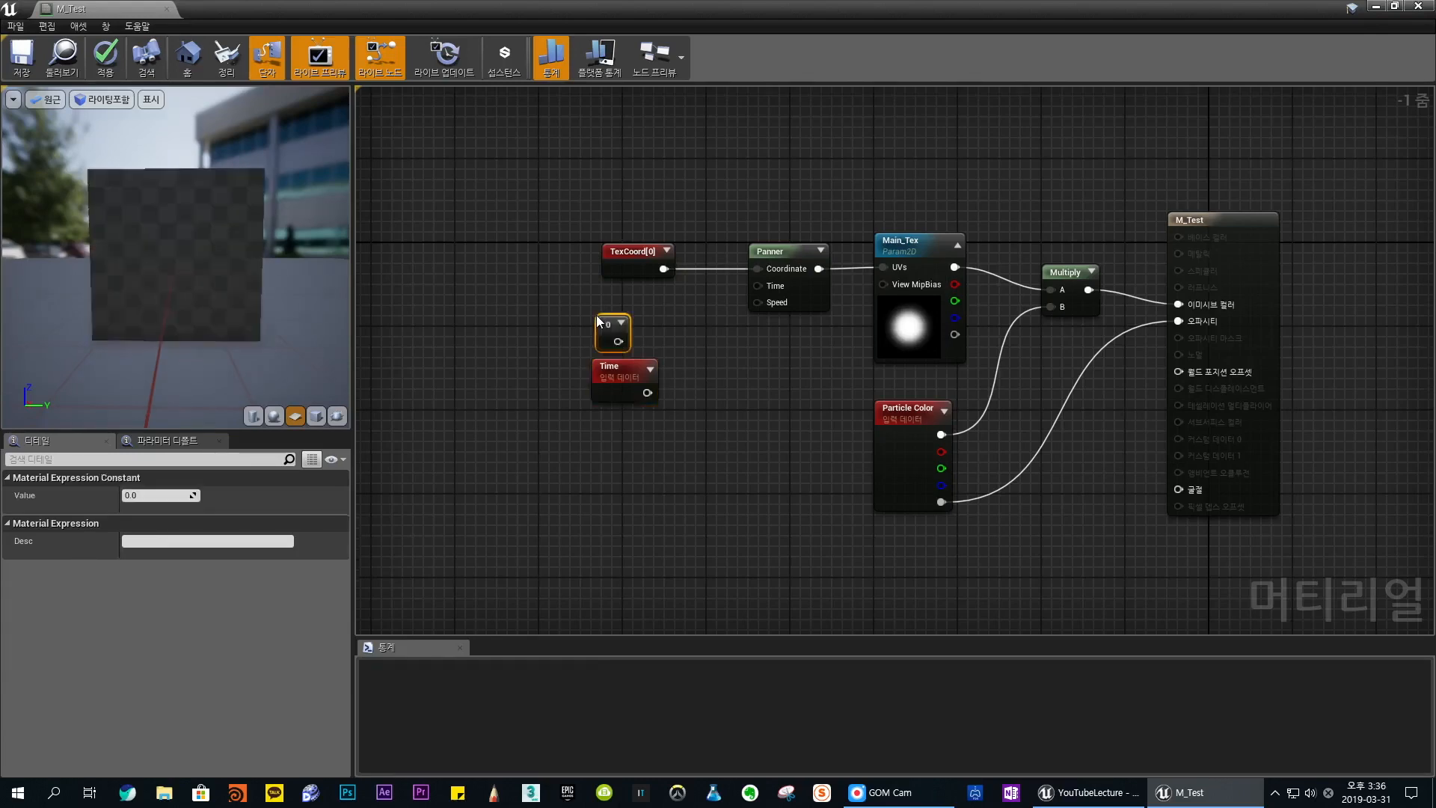
mouse_move(608, 326)
left_mouse_down()
mouse_move(557, 303)
mouse_move(630, 314)
left_mouse_up()
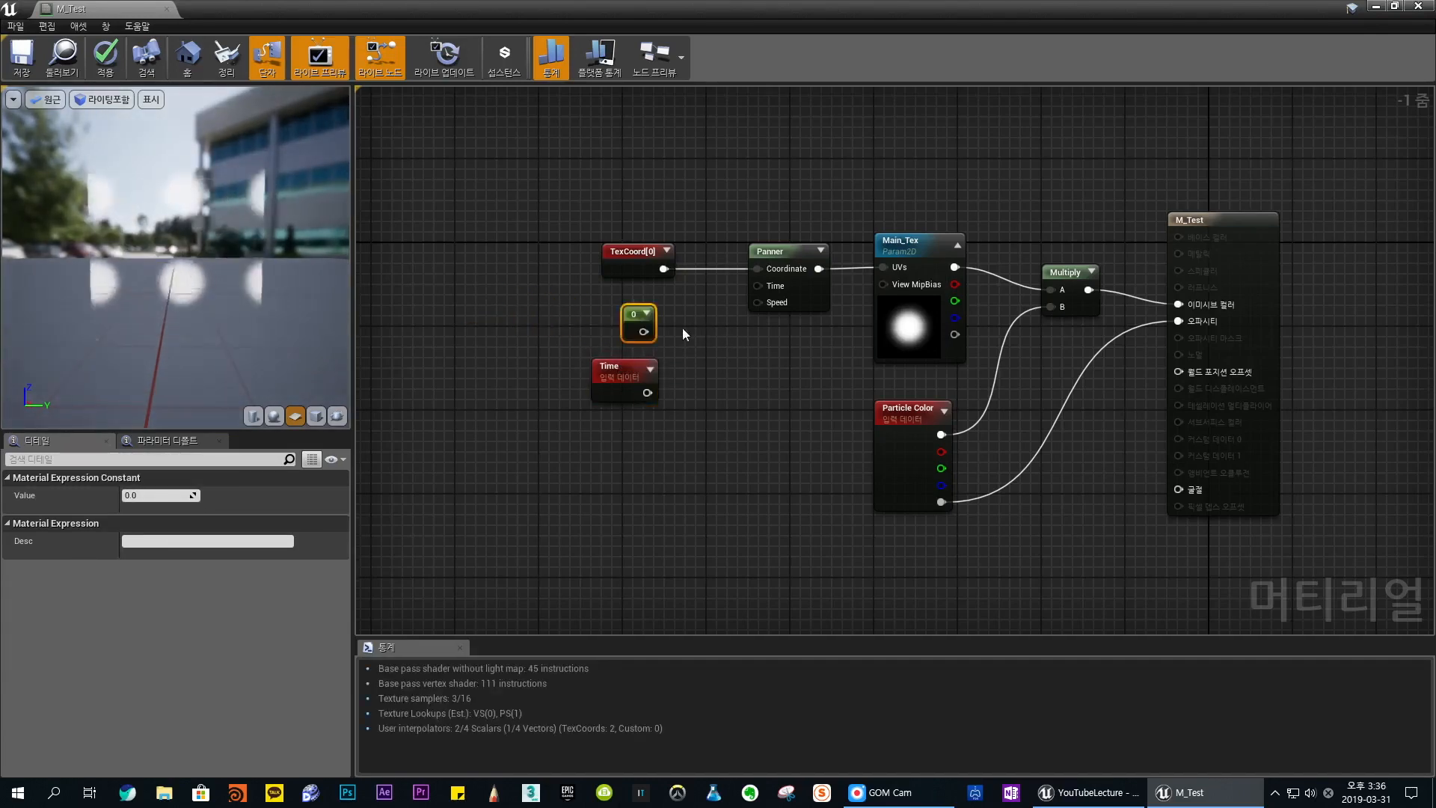
left_click(620, 371)
left_click(638, 325)
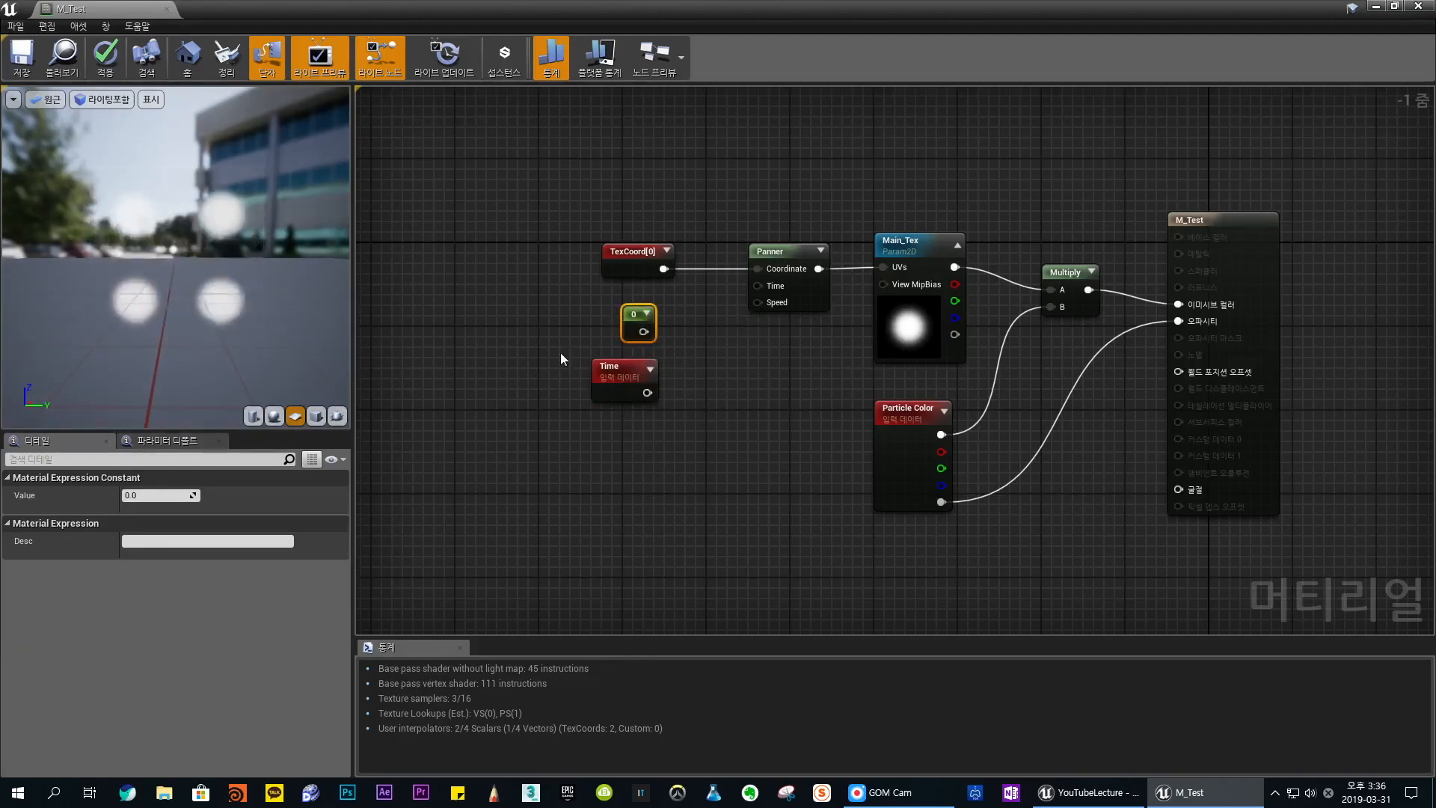
- Multiply the constant by Time with a new Multiply node and connect the result to the Panner's Time input
left_click(770, 260)
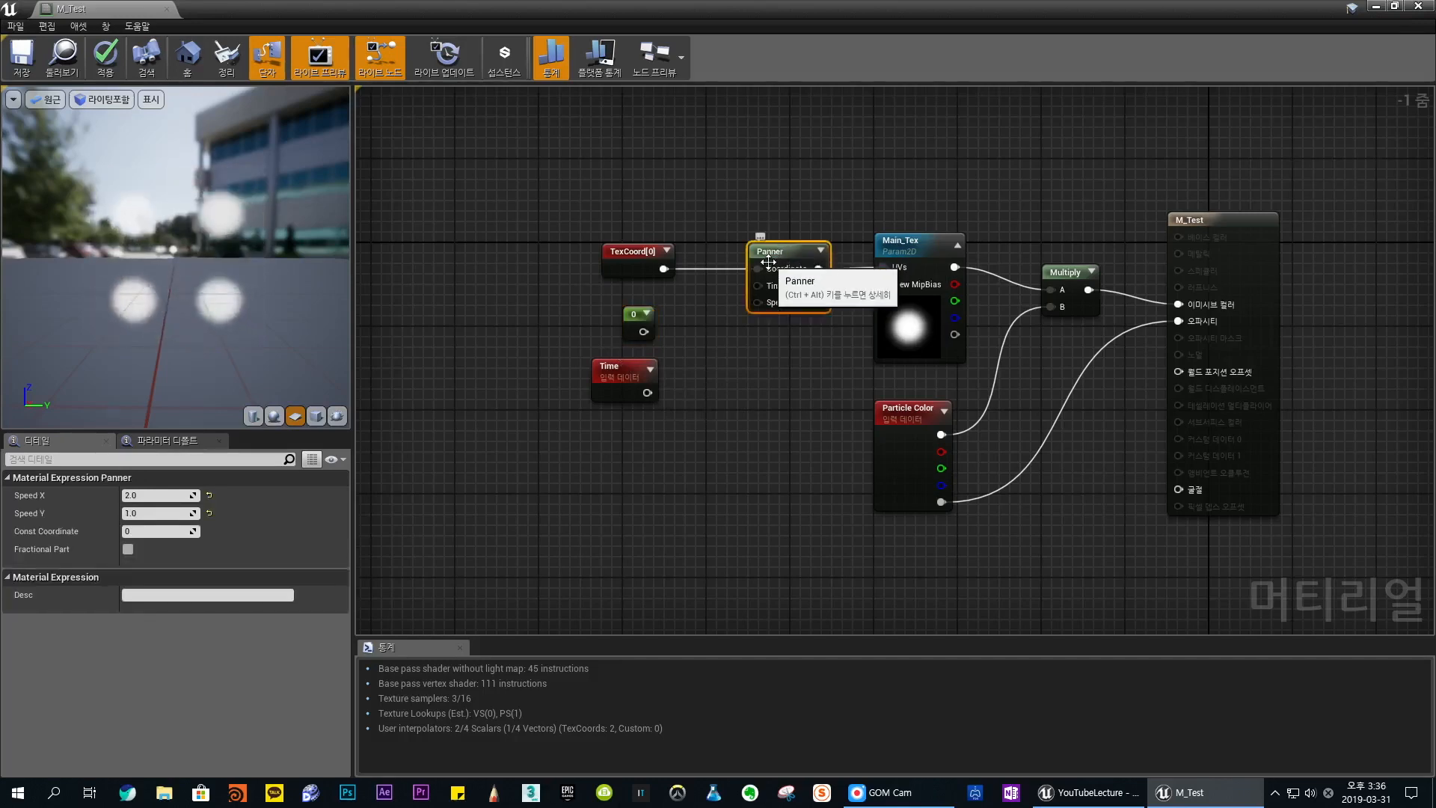
left_click(694, 350)
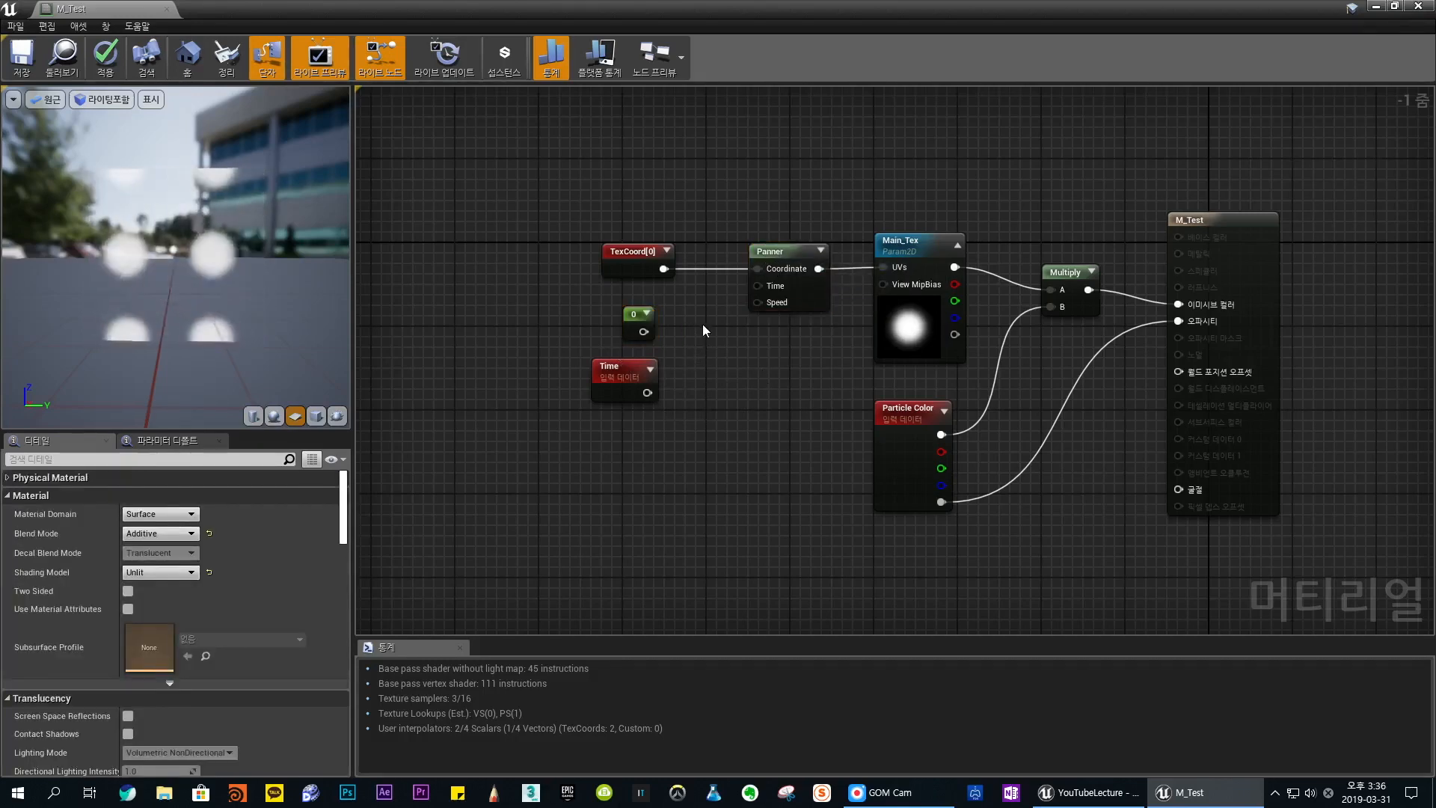
left_click(700, 324)
left_click_drag(733, 334, 698, 318)
left_click_drag(555, 310, 632, 405)
left_click_drag(624, 376, 688, 302)
left_click(640, 340)
left_click(596, 307)
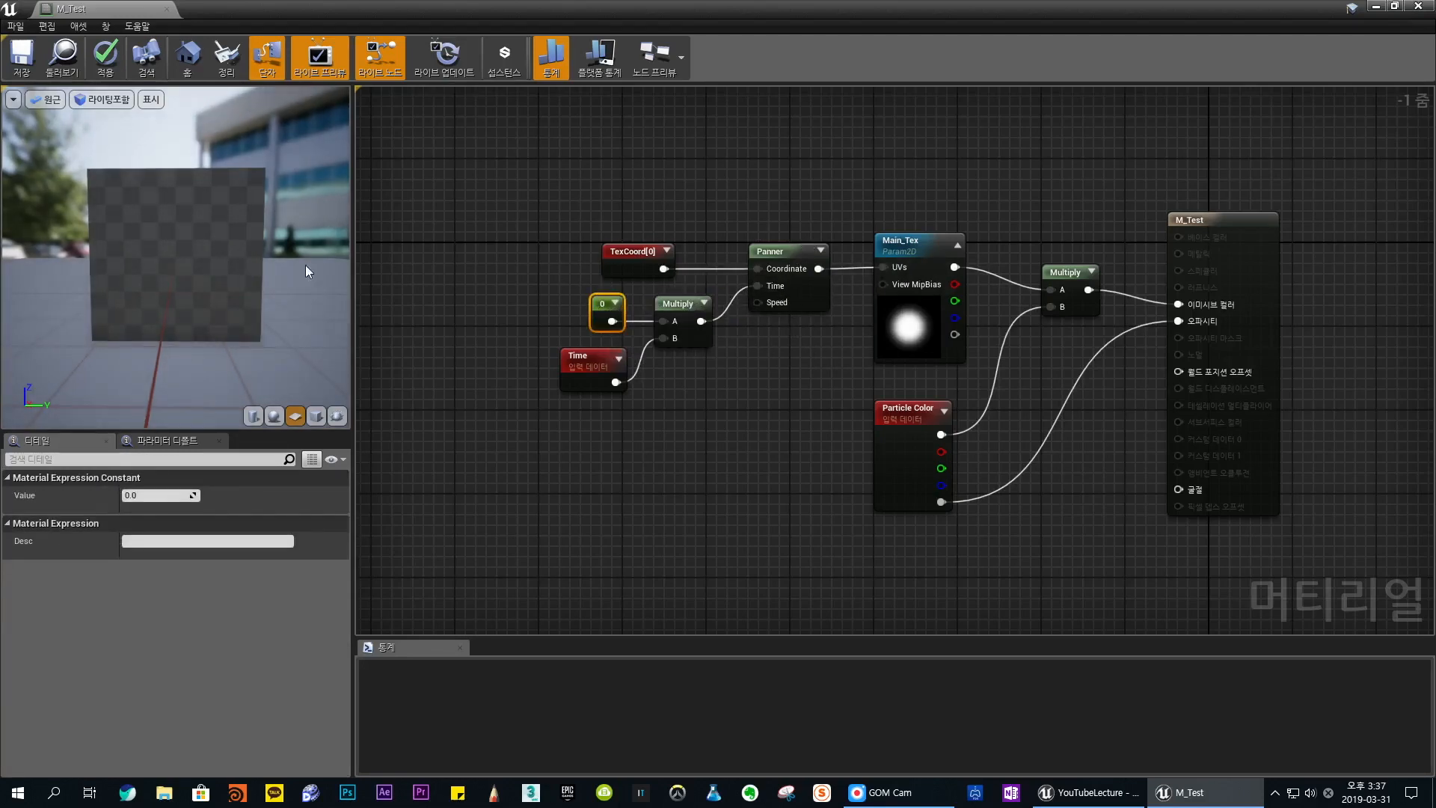
- Set the constant that multiplies Time to 1 and select the Panner
left_click(767, 252)
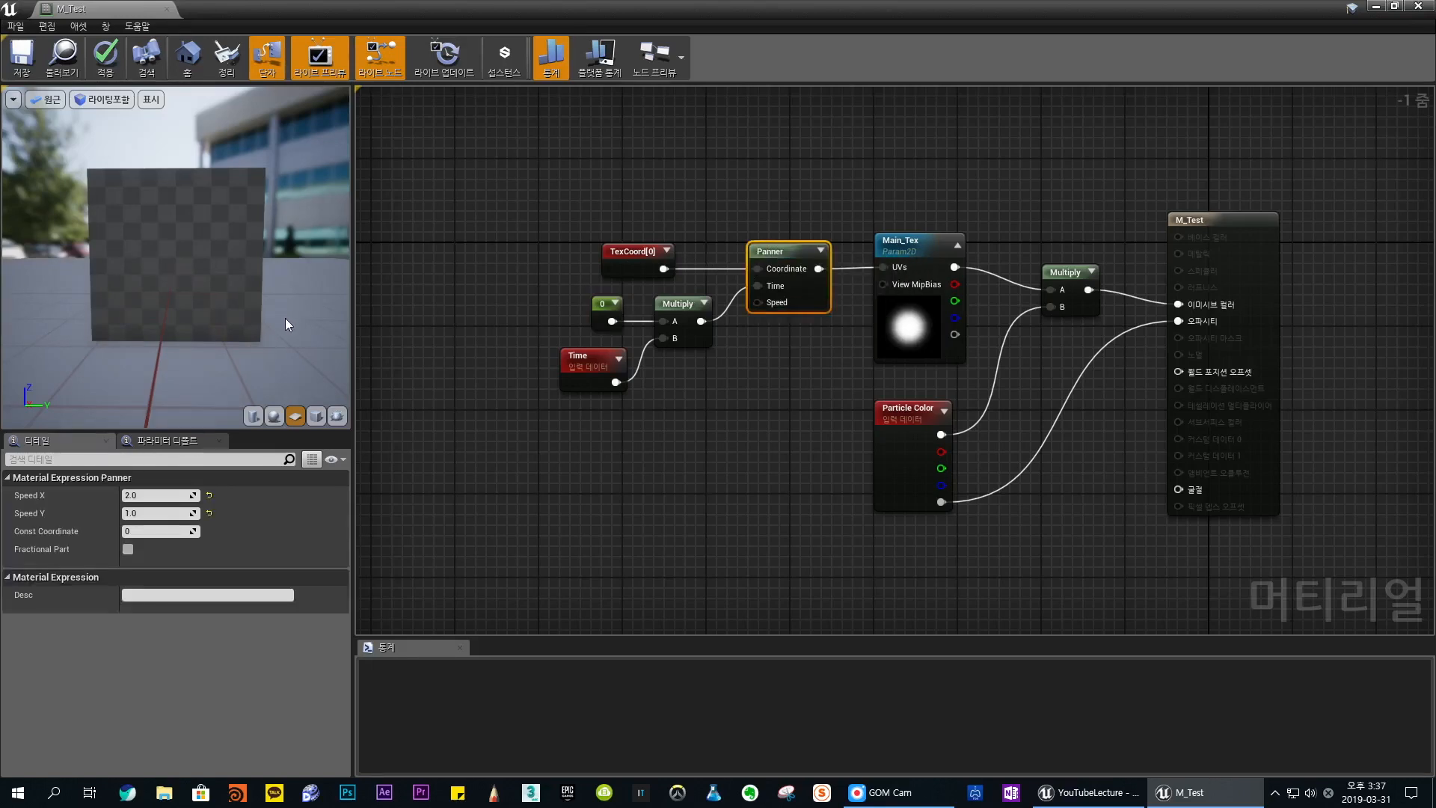
left_click_drag(245, 328, 228, 323)
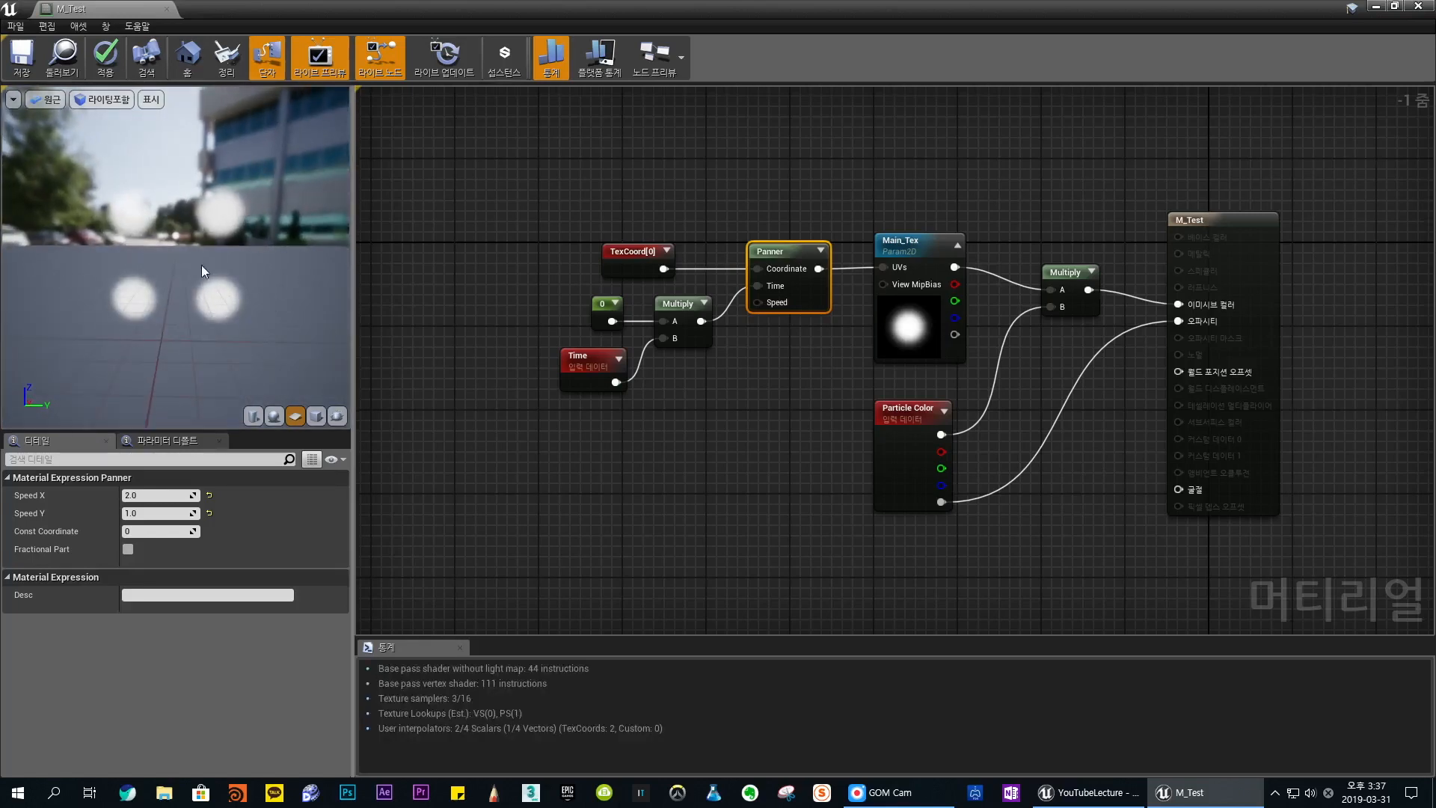
left_click(606, 307)
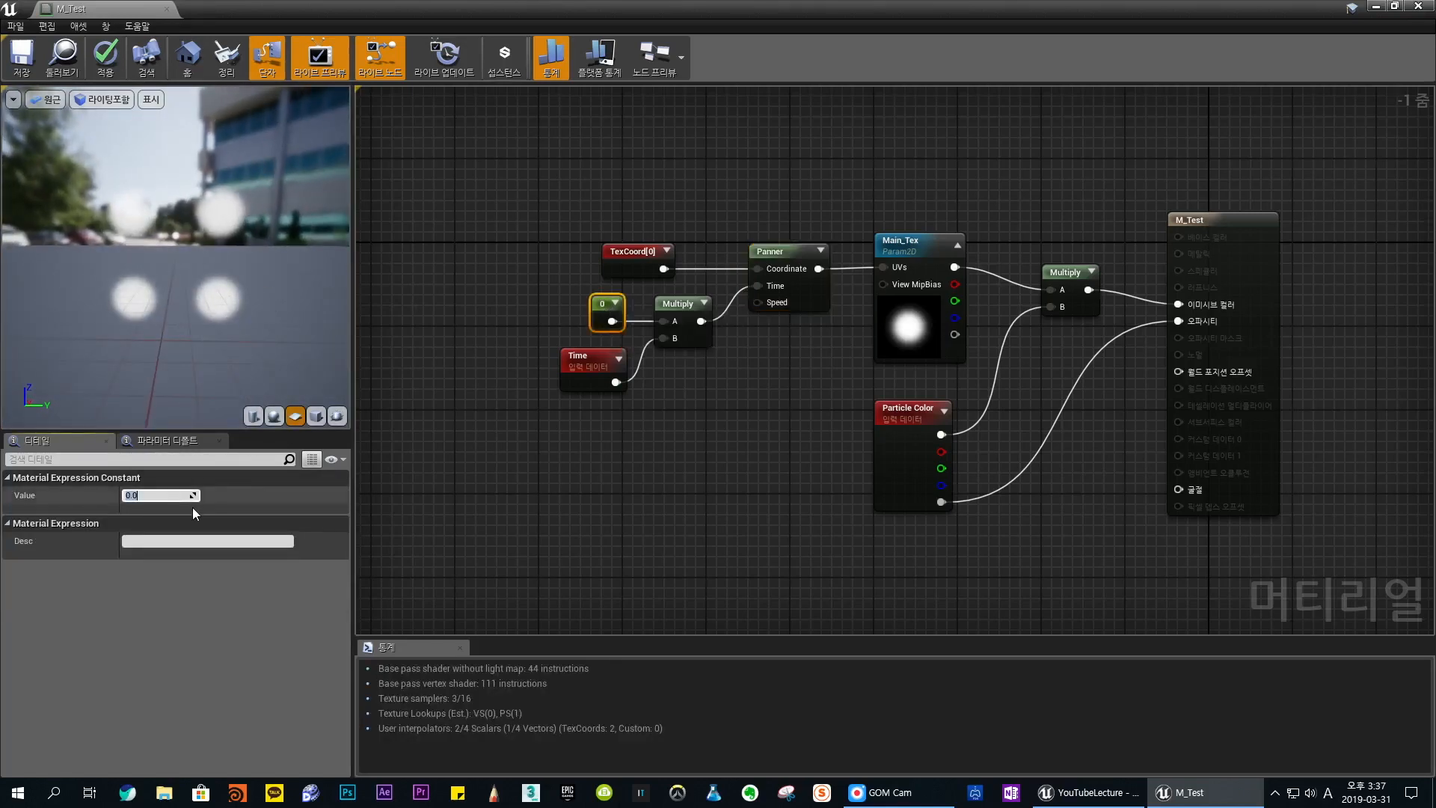
type("1")
key("Return")
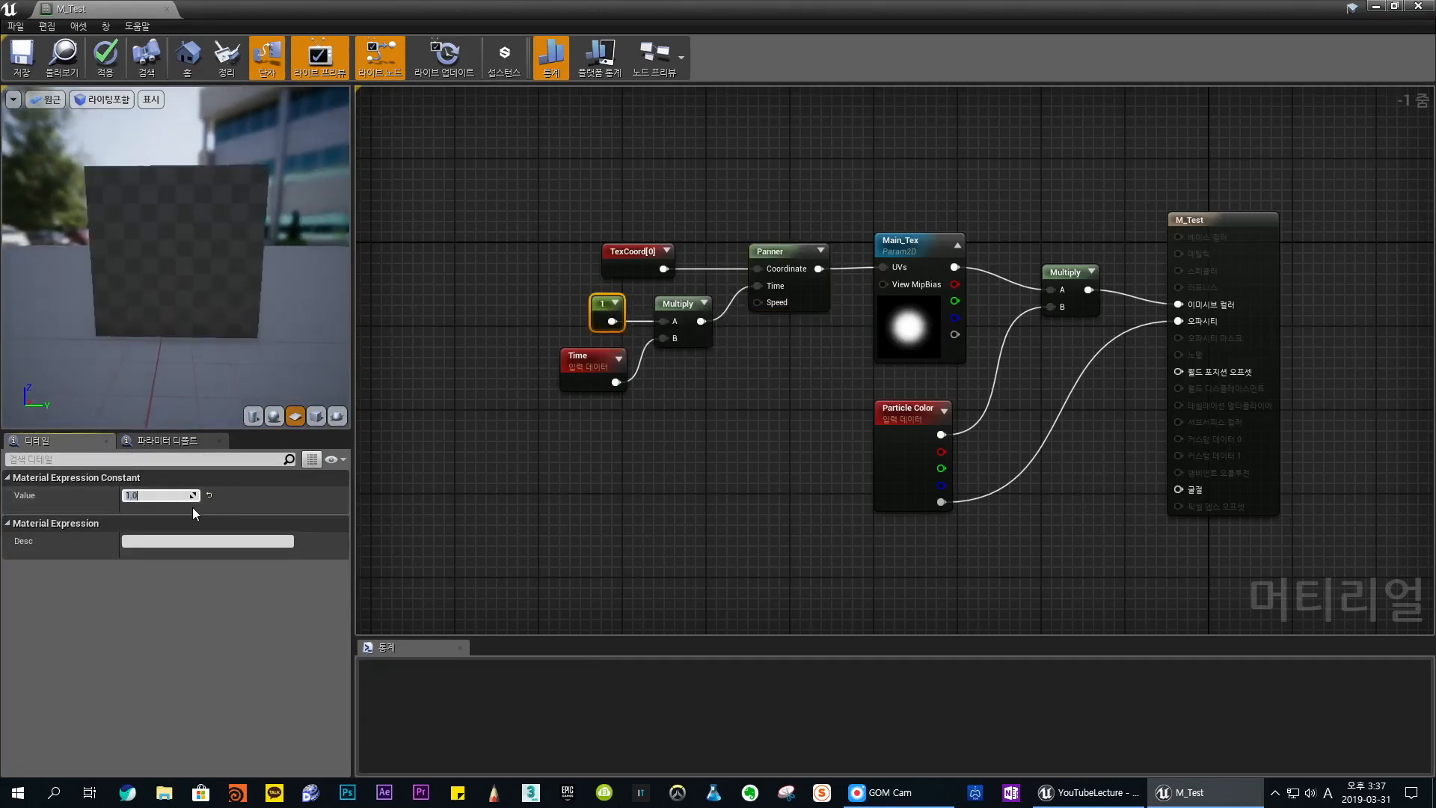
left_click(761, 291)
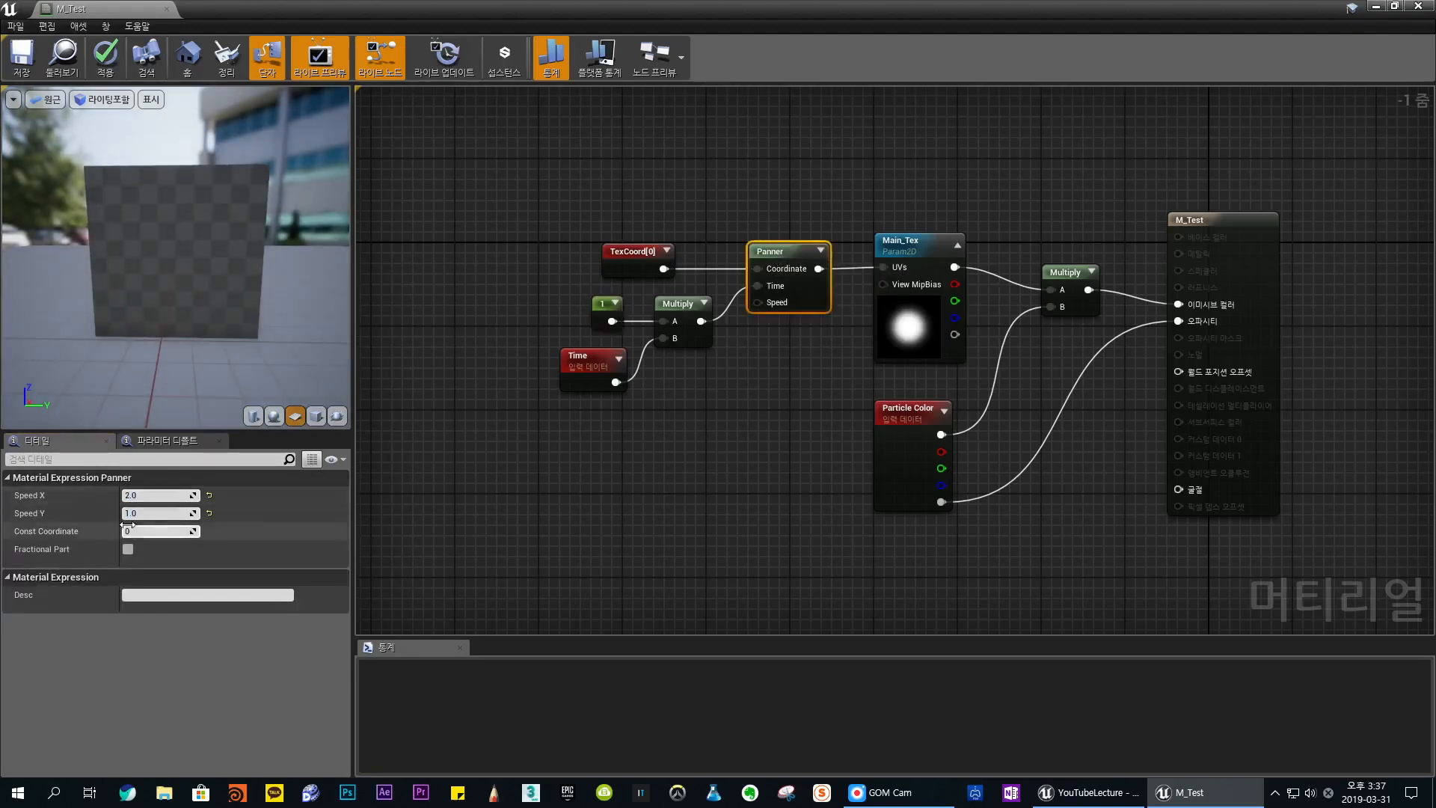
- Set the constant that multiplies Time to 3 and clear the node selection
left_click(605, 308)
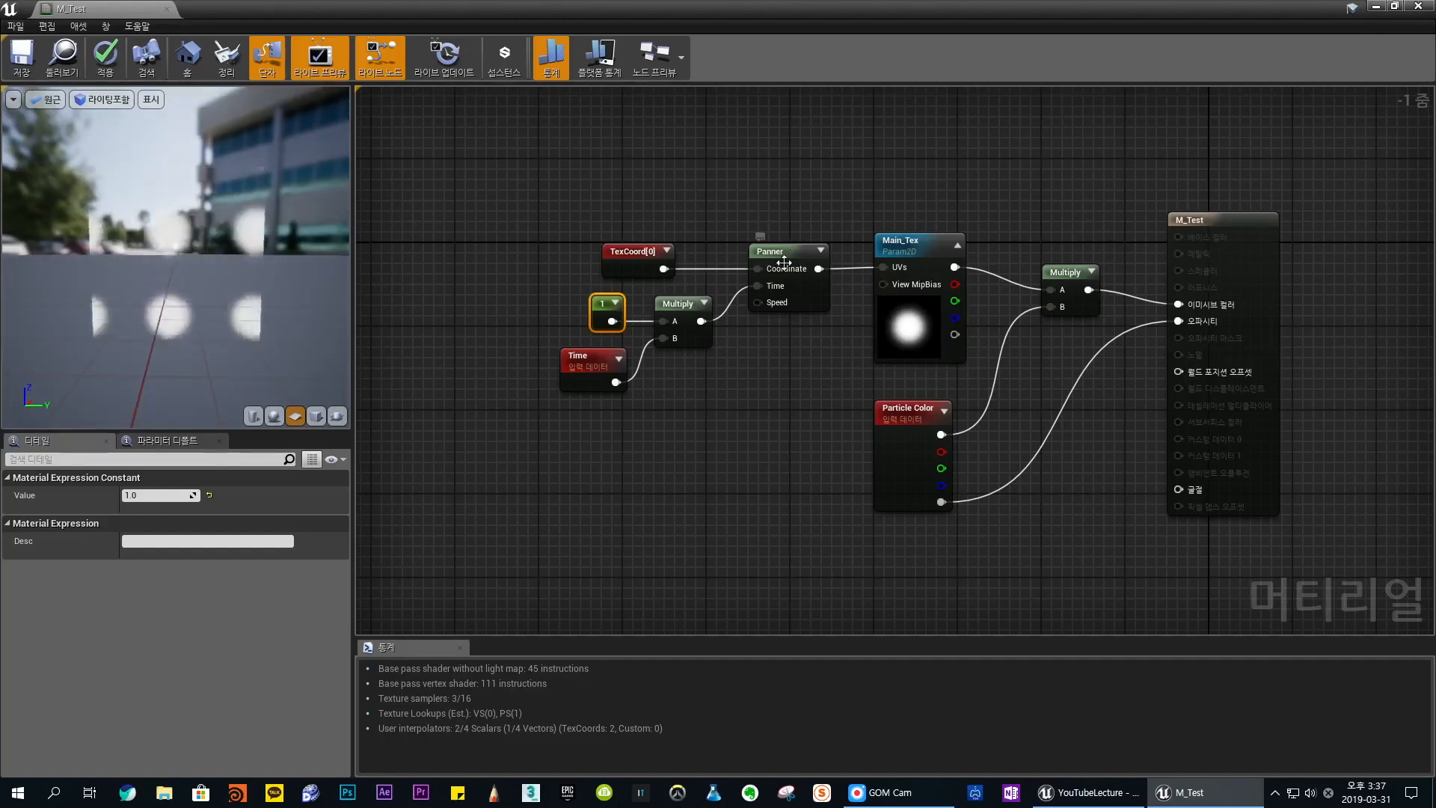
left_click(157, 496)
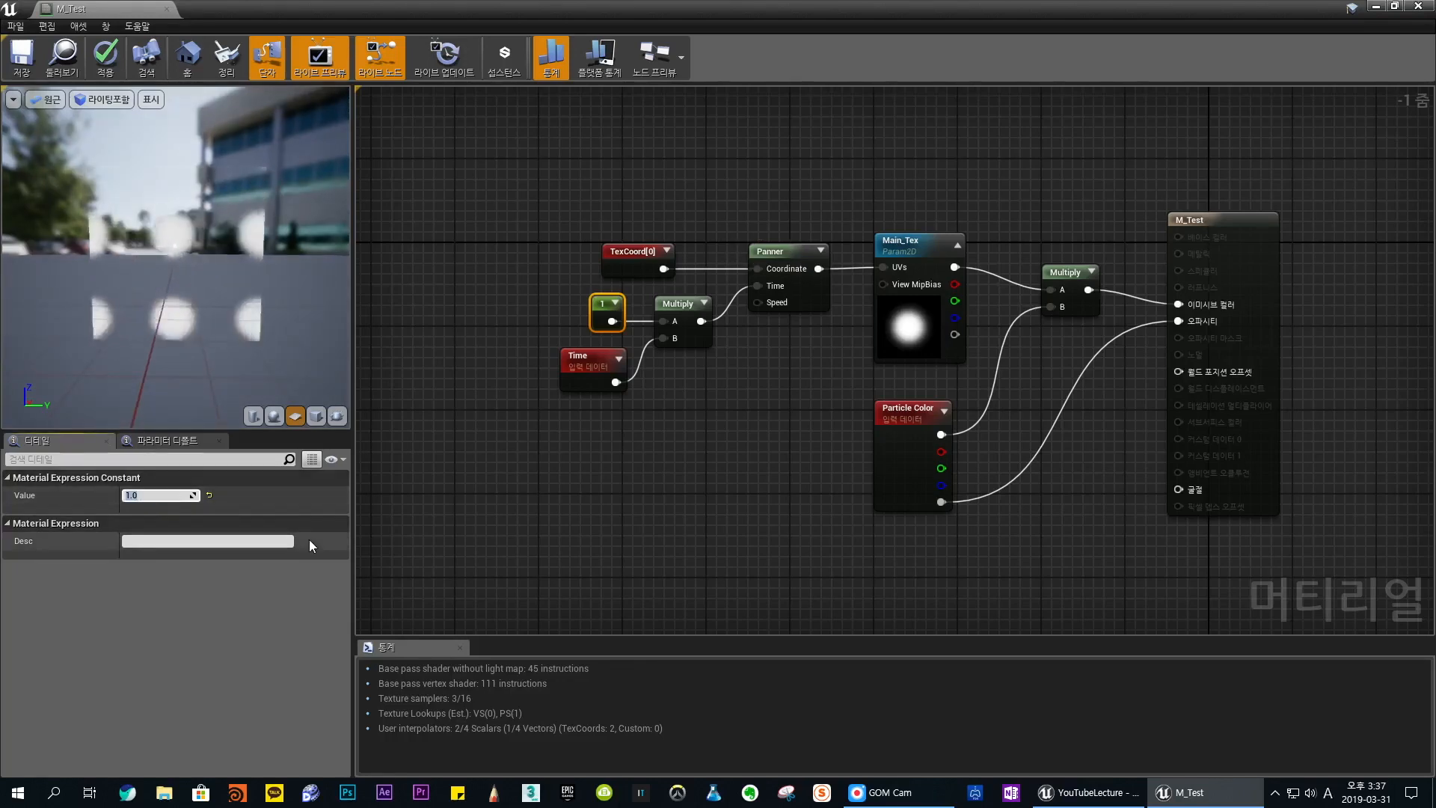
type("3")
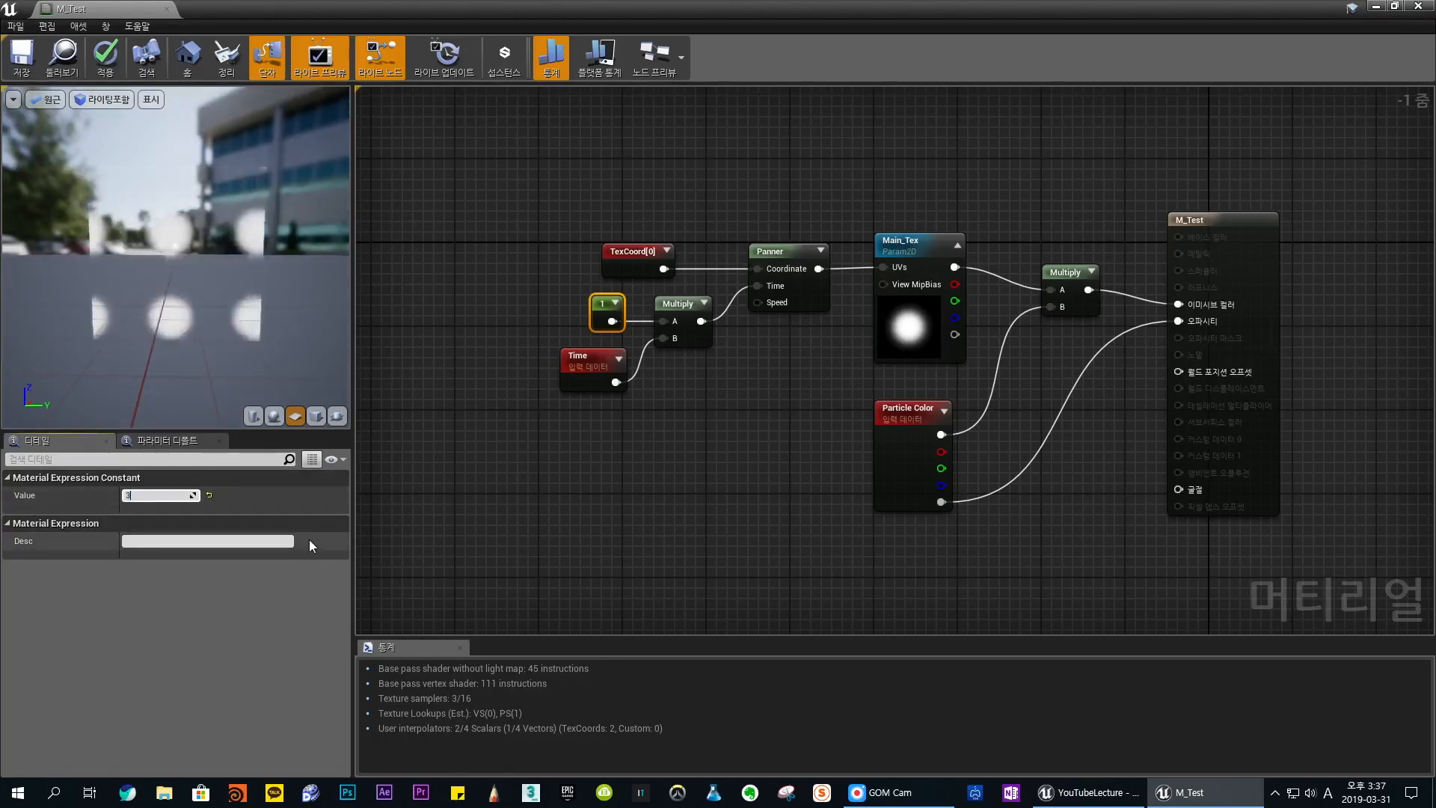
key("Return")
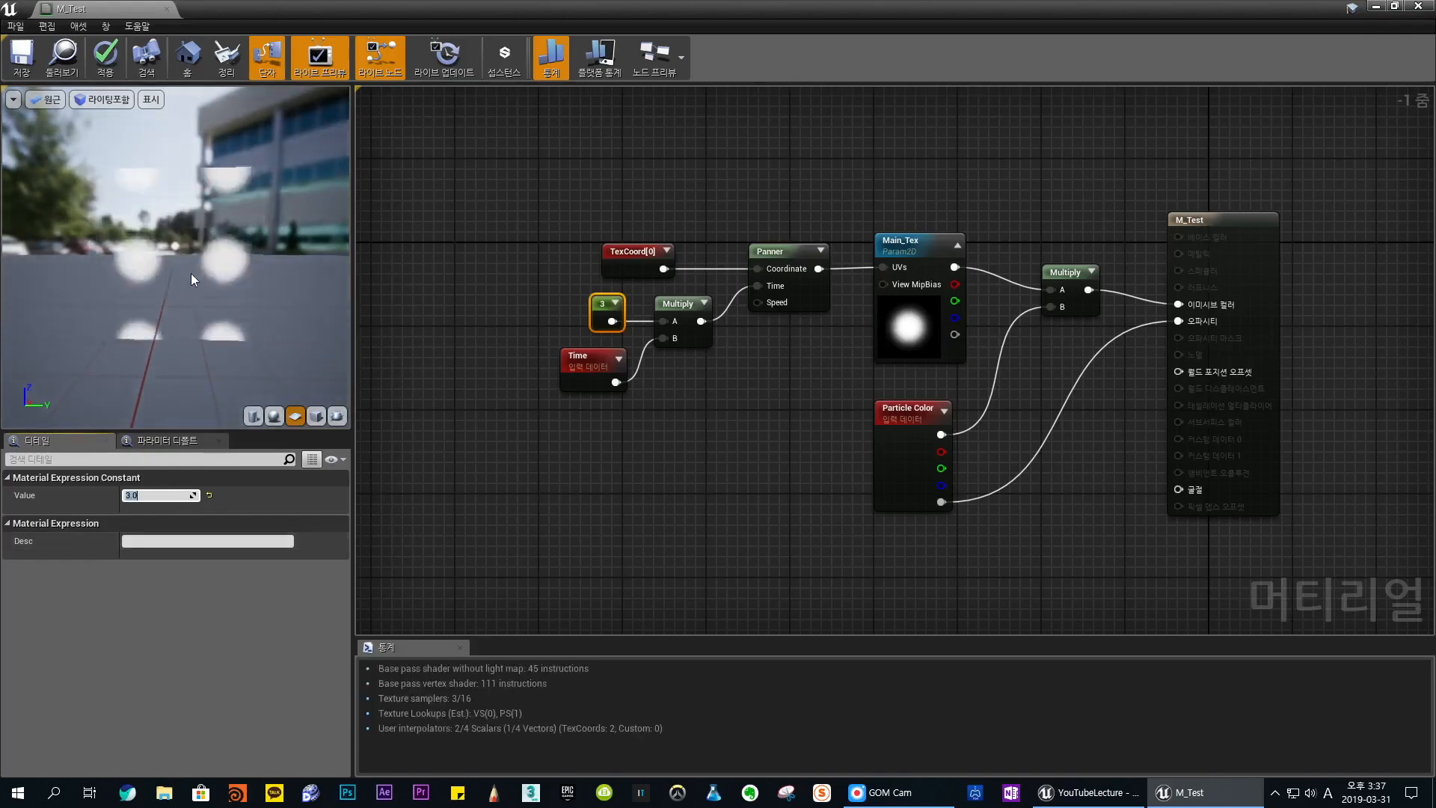
left_click(771, 252)
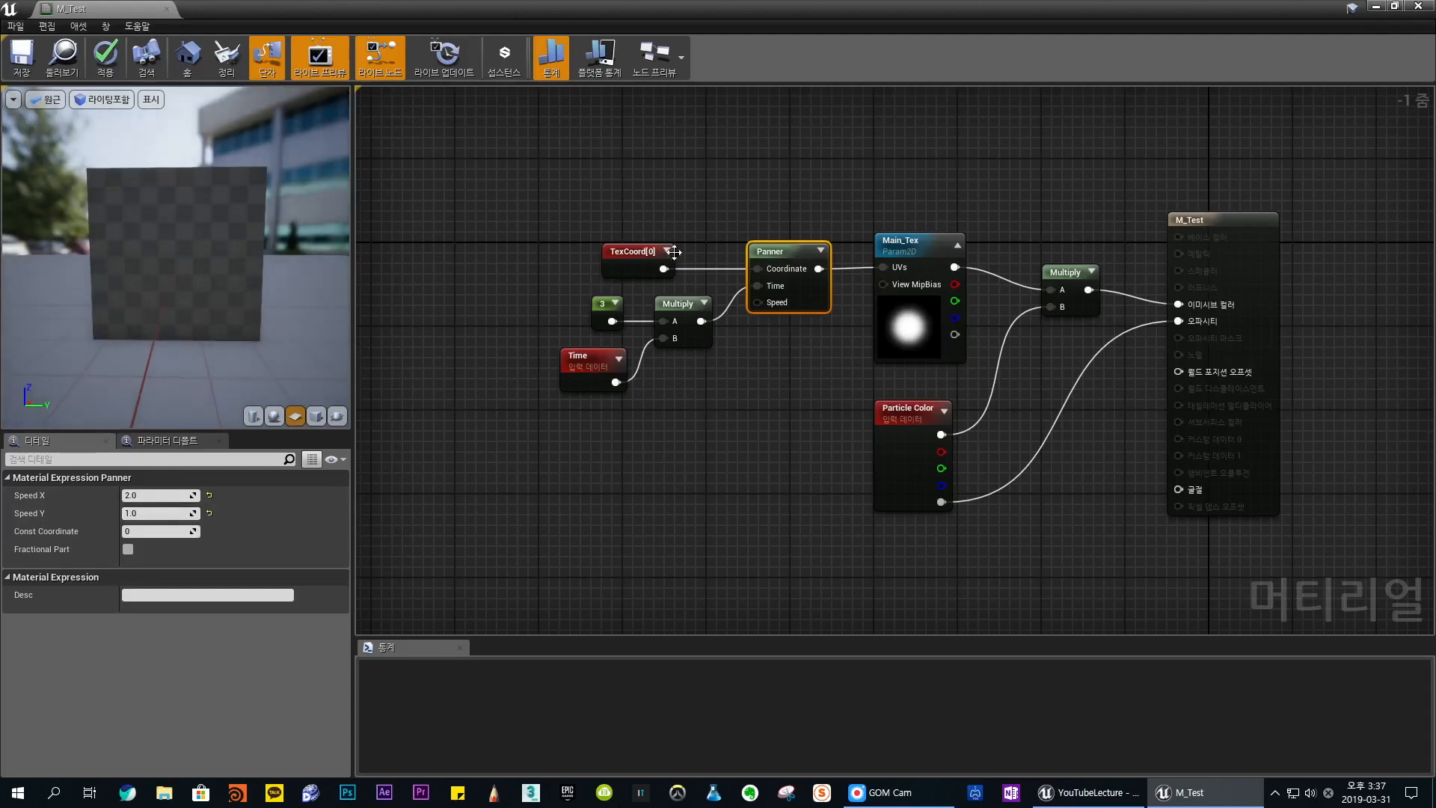
left_click(676, 193)
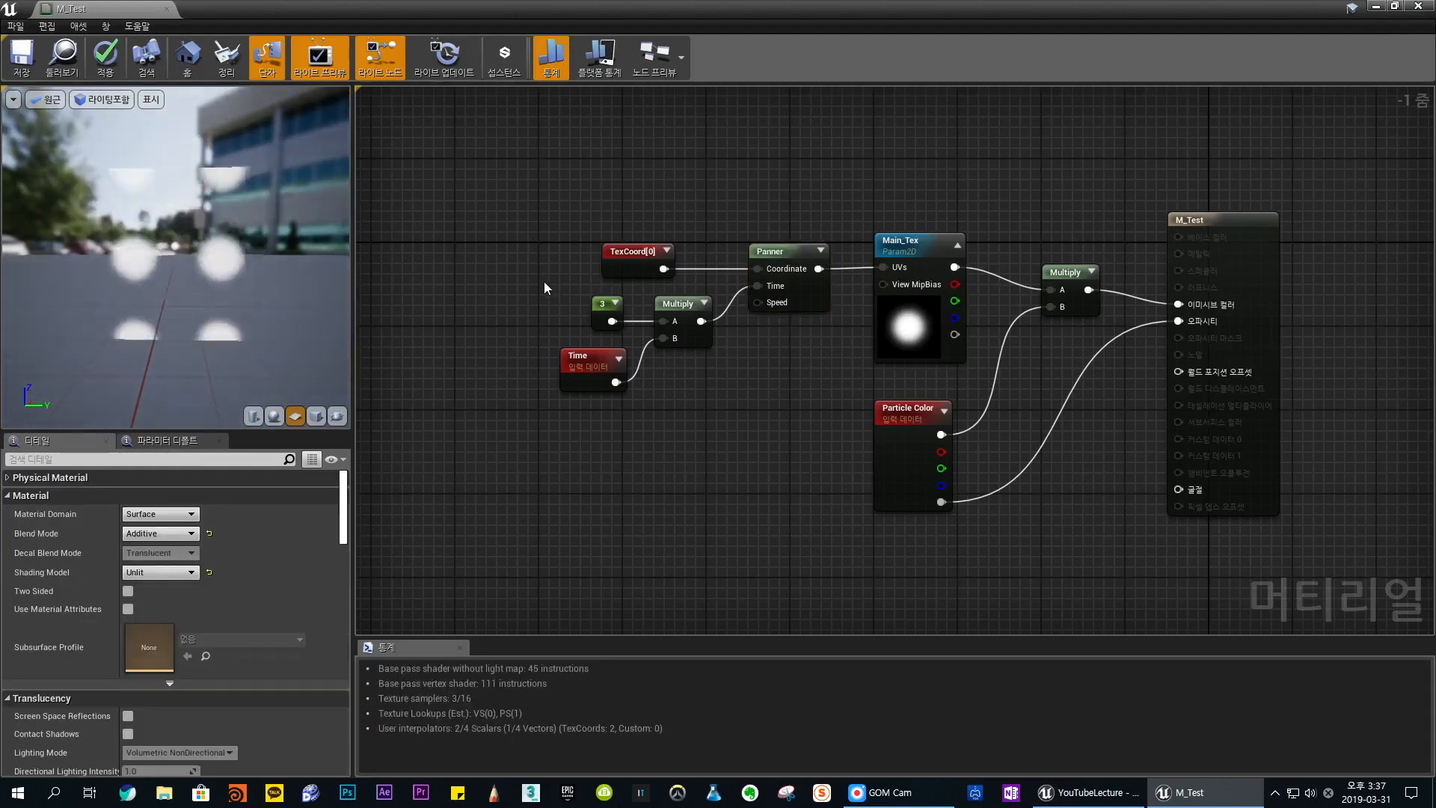
- Move the constant, Time and Multiply group and the TexCoord node away from the Panner to free up space
left_click_drag(507, 299, 677, 389)
left_click_drag(670, 312, 597, 354)
left_click_drag(654, 273, 581, 241)
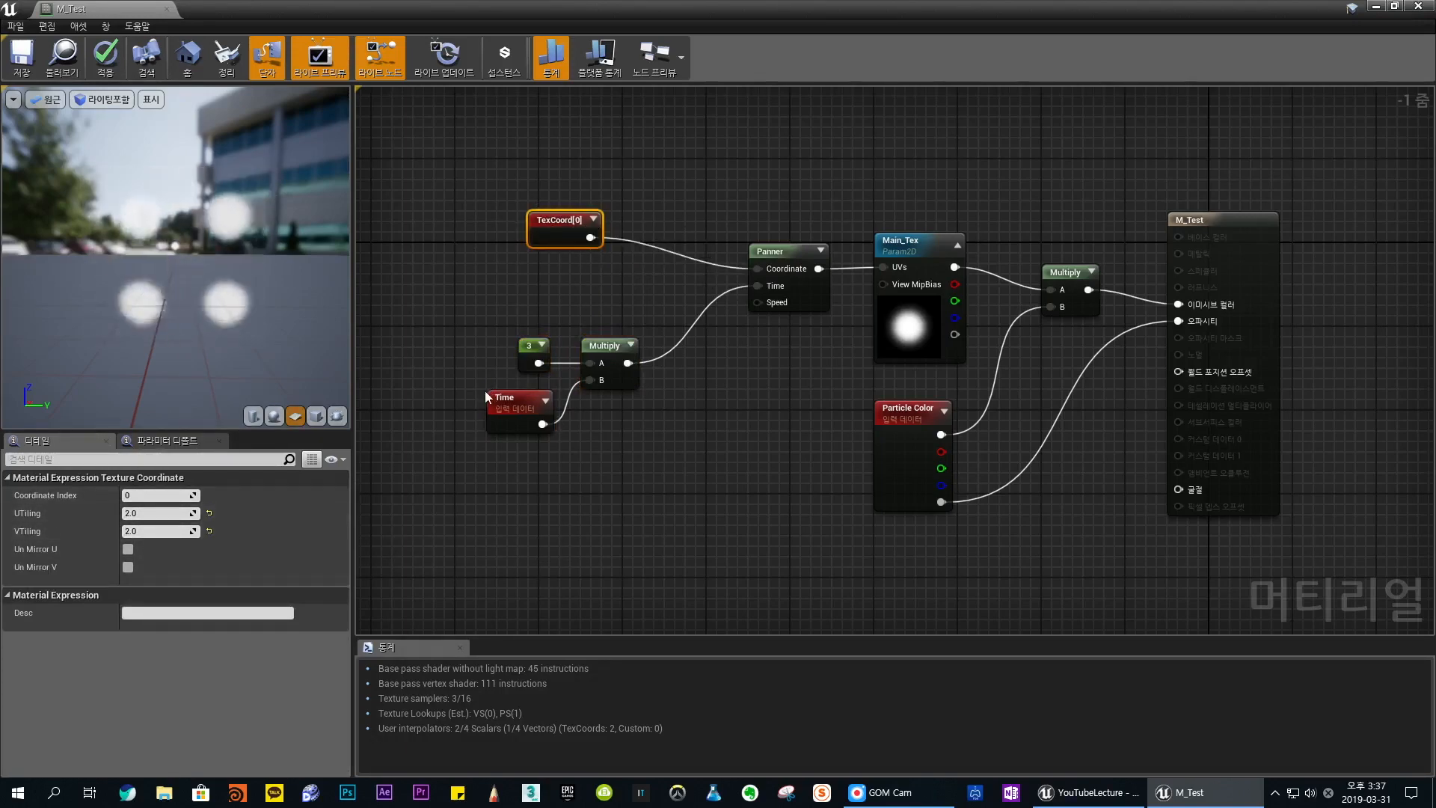
left_click(637, 417)
left_click_drag(649, 392, 555, 303)
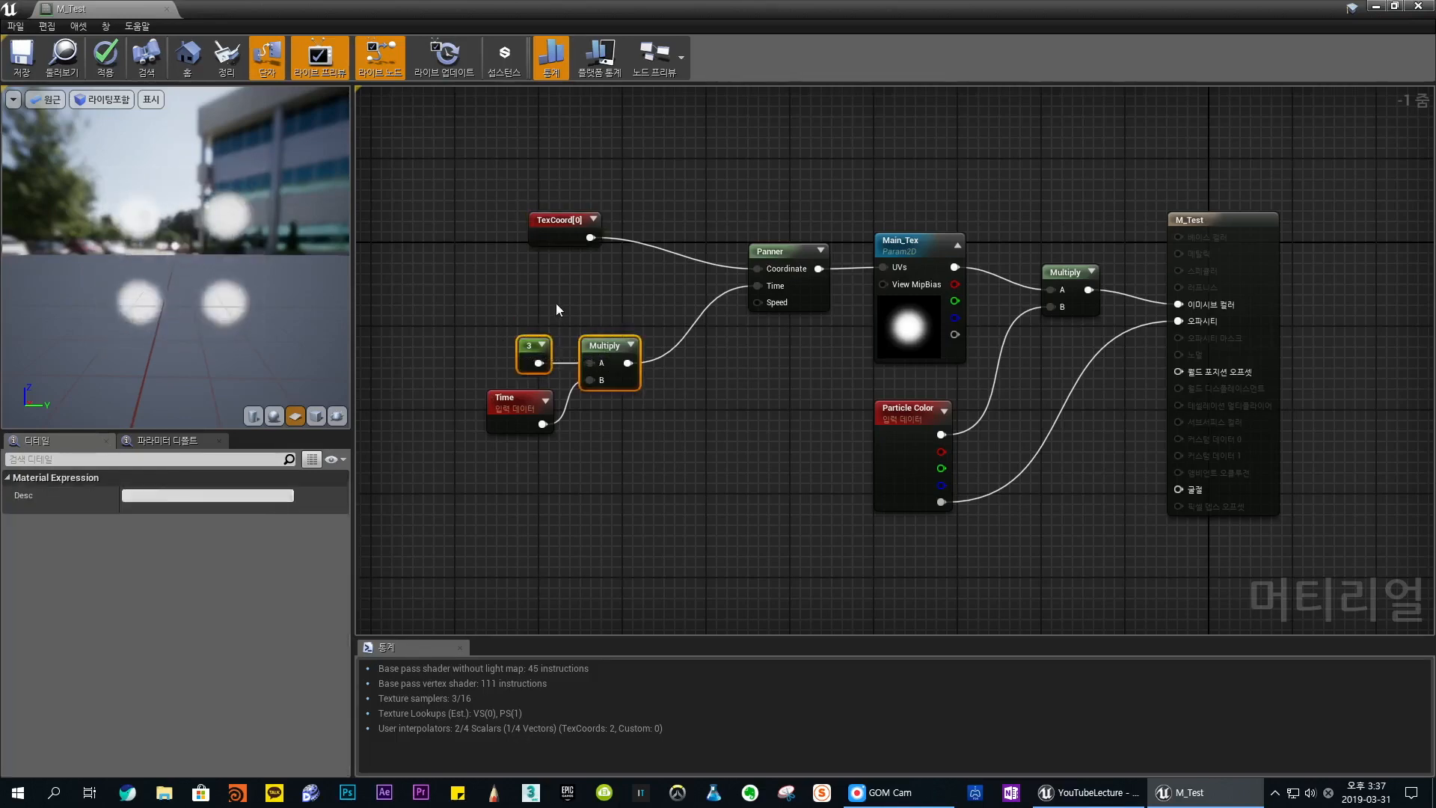
left_click(554, 303)
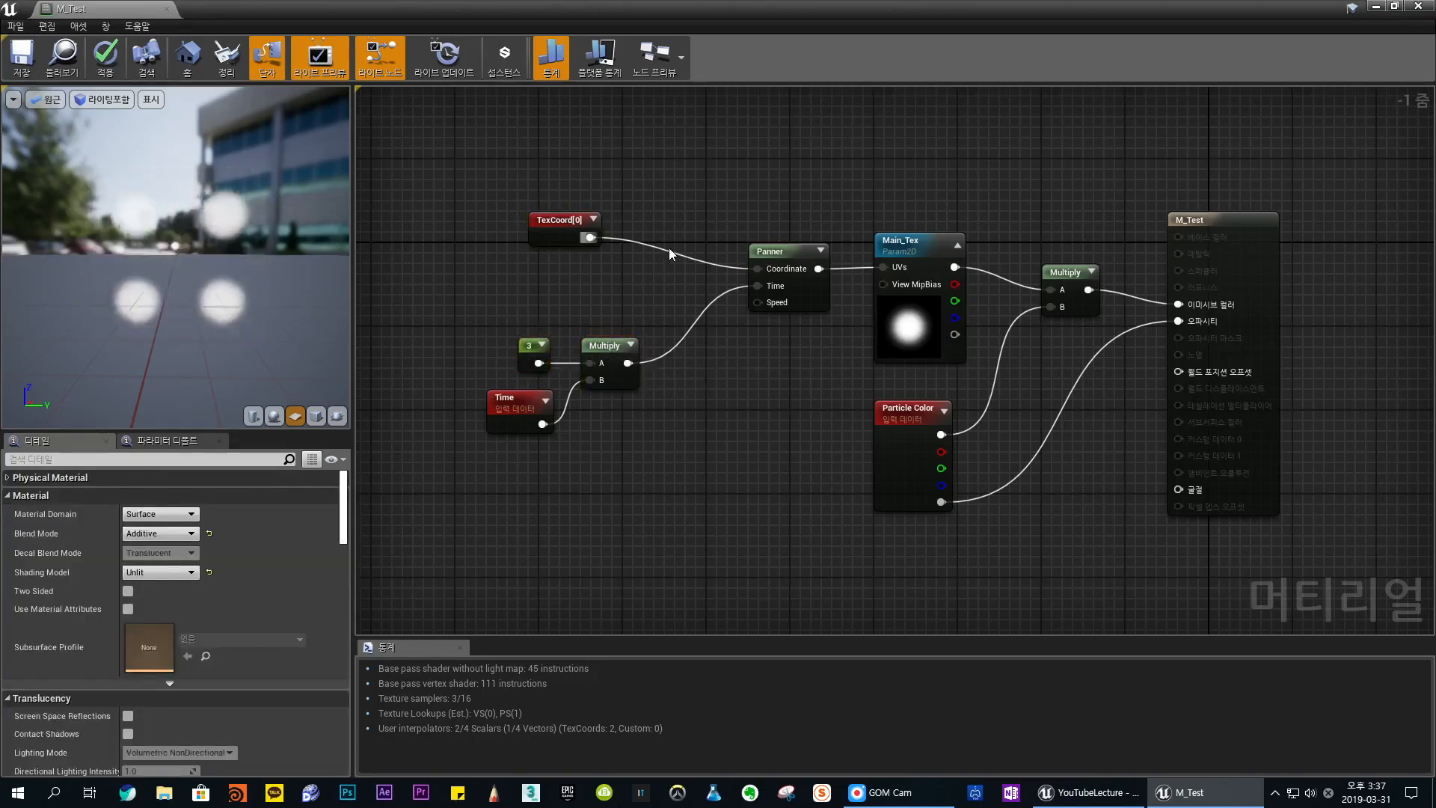
- Multiply TexCoord by a new Constant node and connect the result to the Panner's Coordinate input
key("m")
left_click(662, 220)
key("1")
left_click(568, 272)
left_click_drag(692, 224, 675, 241)
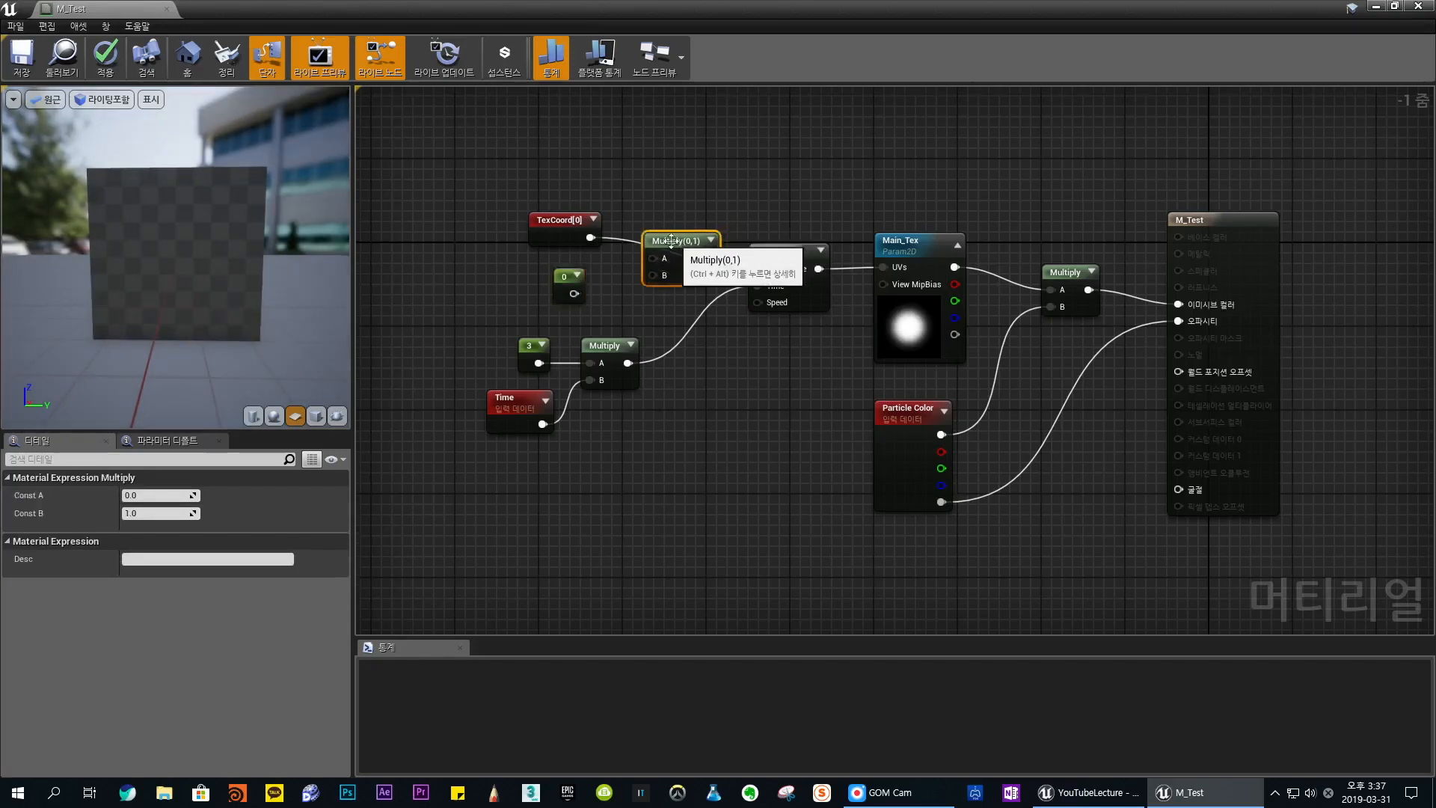
left_click_drag(574, 293, 664, 277)
left_click_drag(591, 237, 769, 272)
left_click_drag(661, 238, 672, 239)
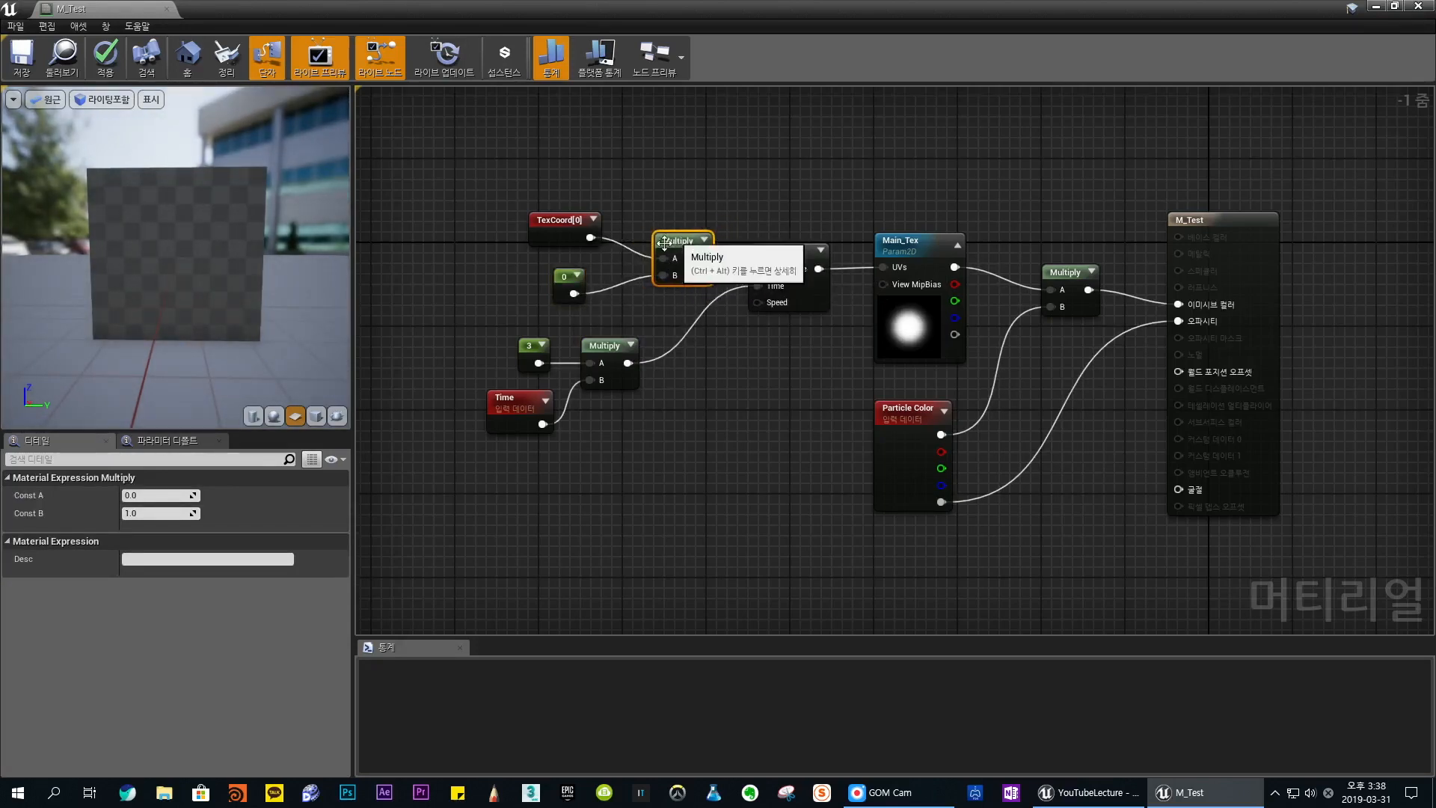
left_click_drag(560, 272, 565, 267)
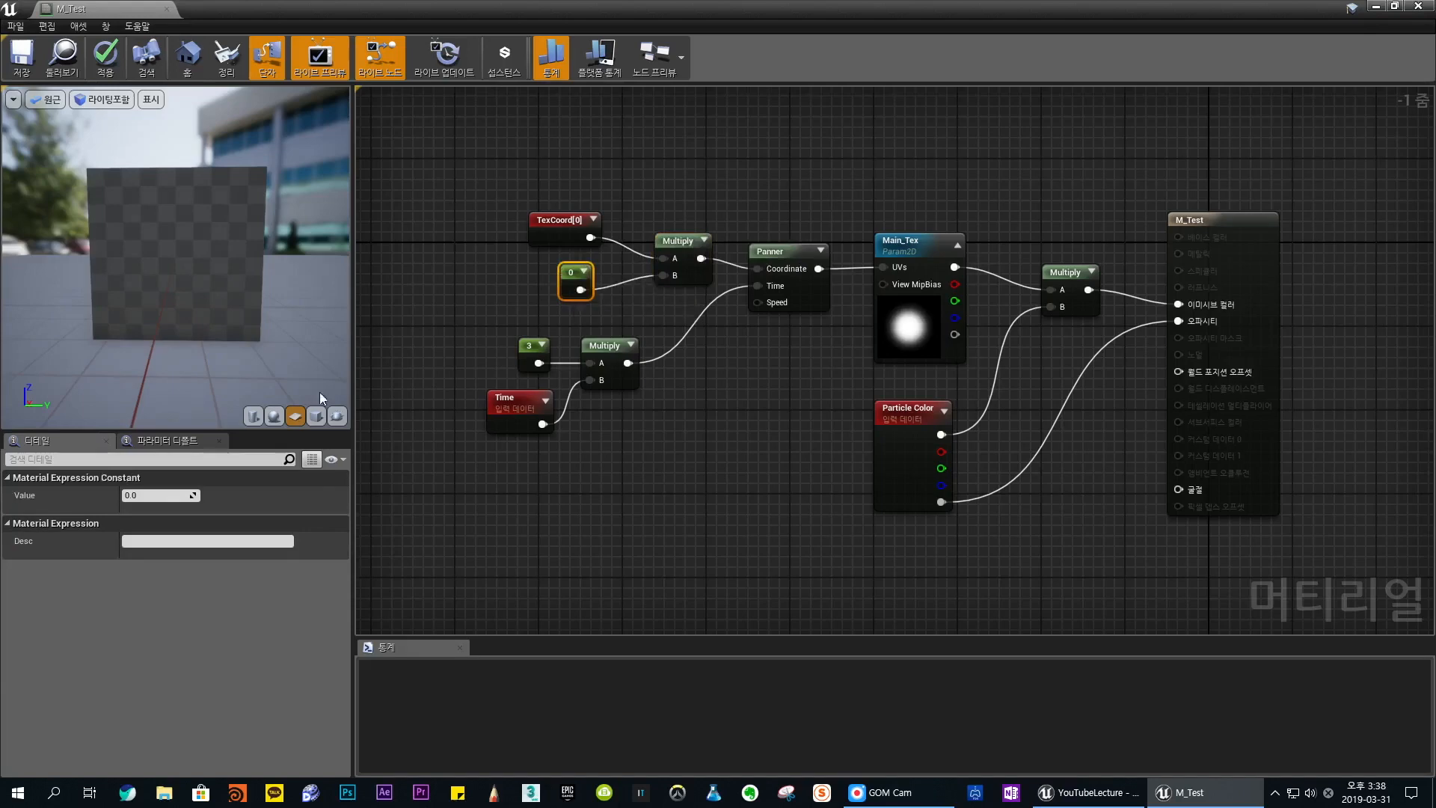
- Set the constant that multiplies TexCoord to 1
left_click(148, 498)
type("1")
key("Return")
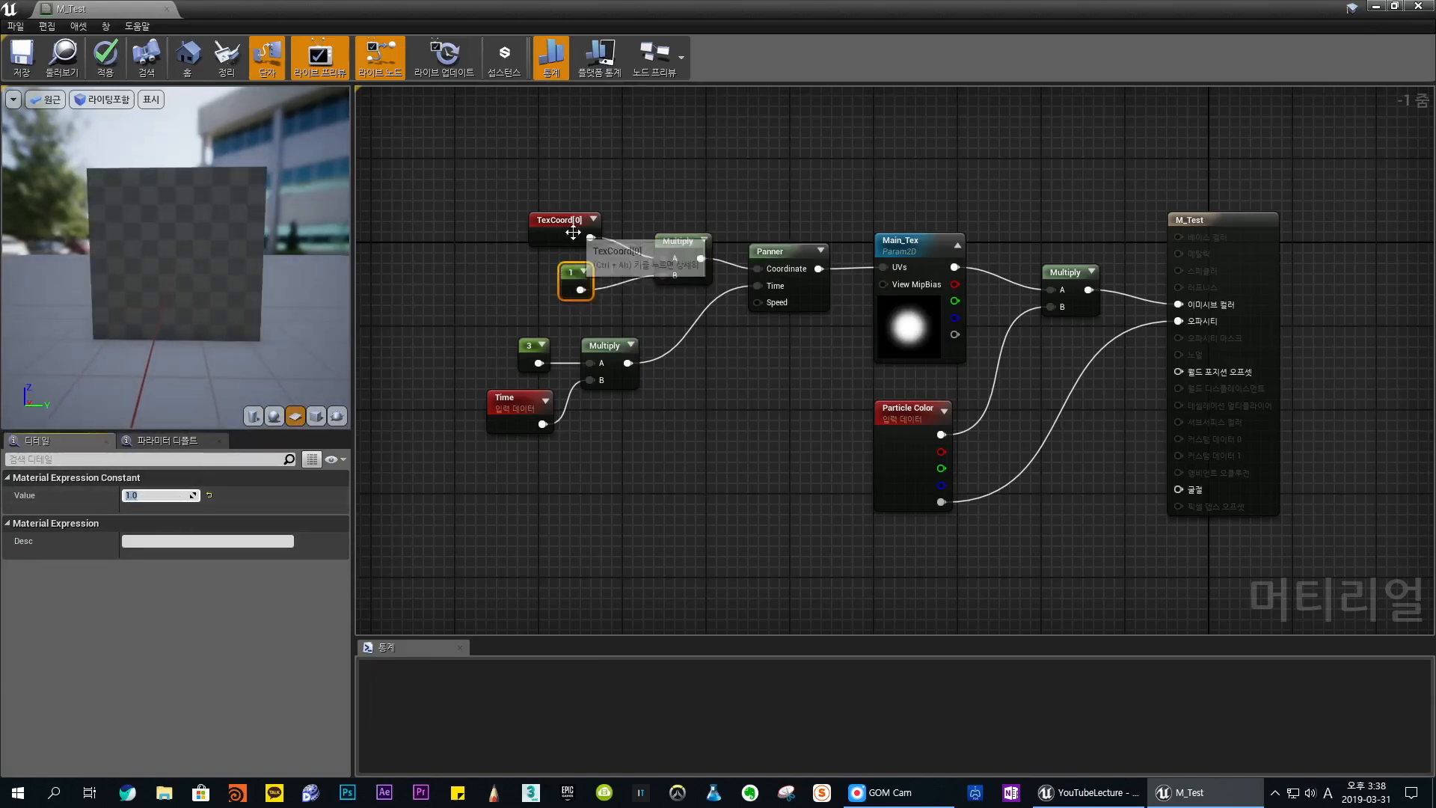
left_click(568, 226)
left_click(587, 266)
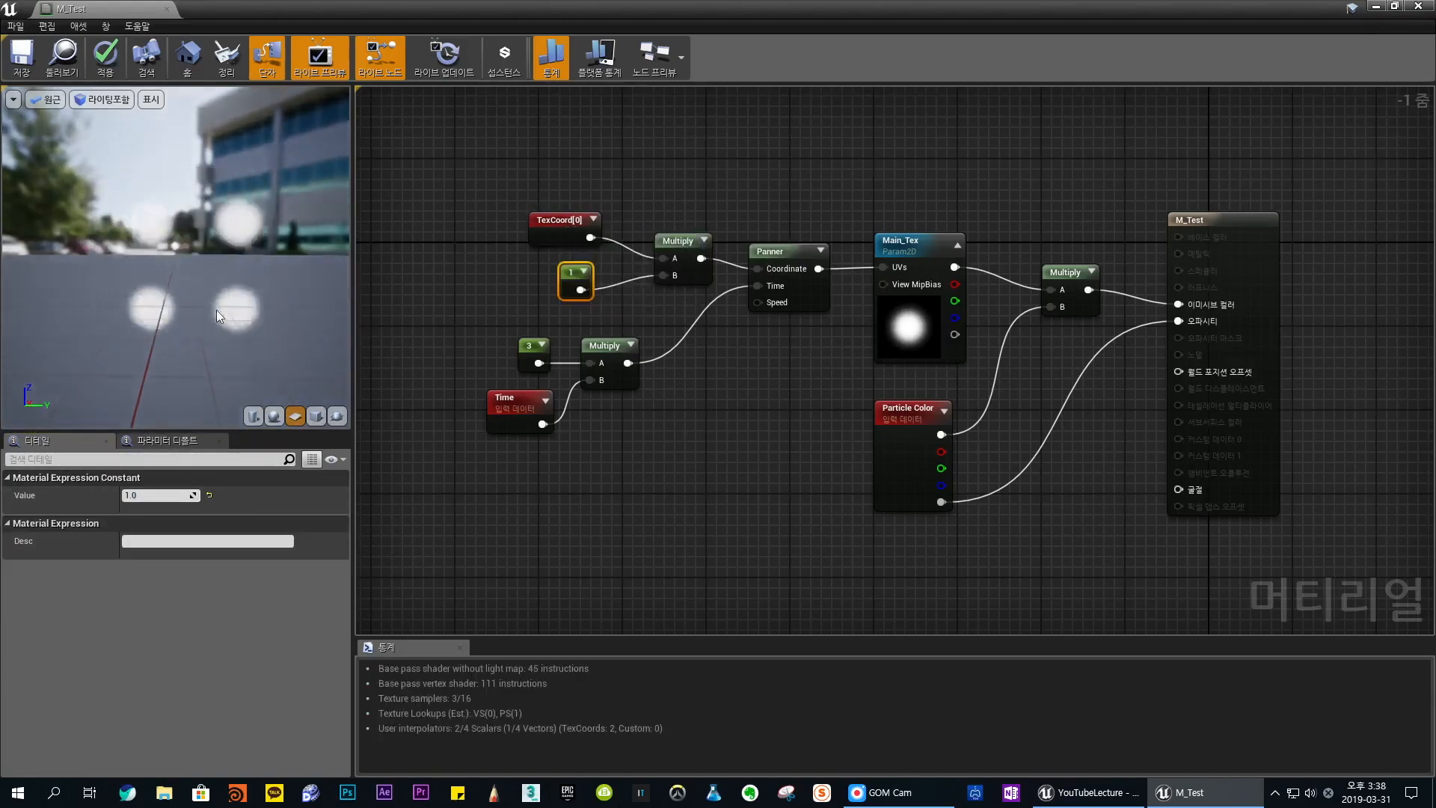
- Set the constant that multiplies TexCoord to 2
left_click(156, 496)
type("2")
key("Return")
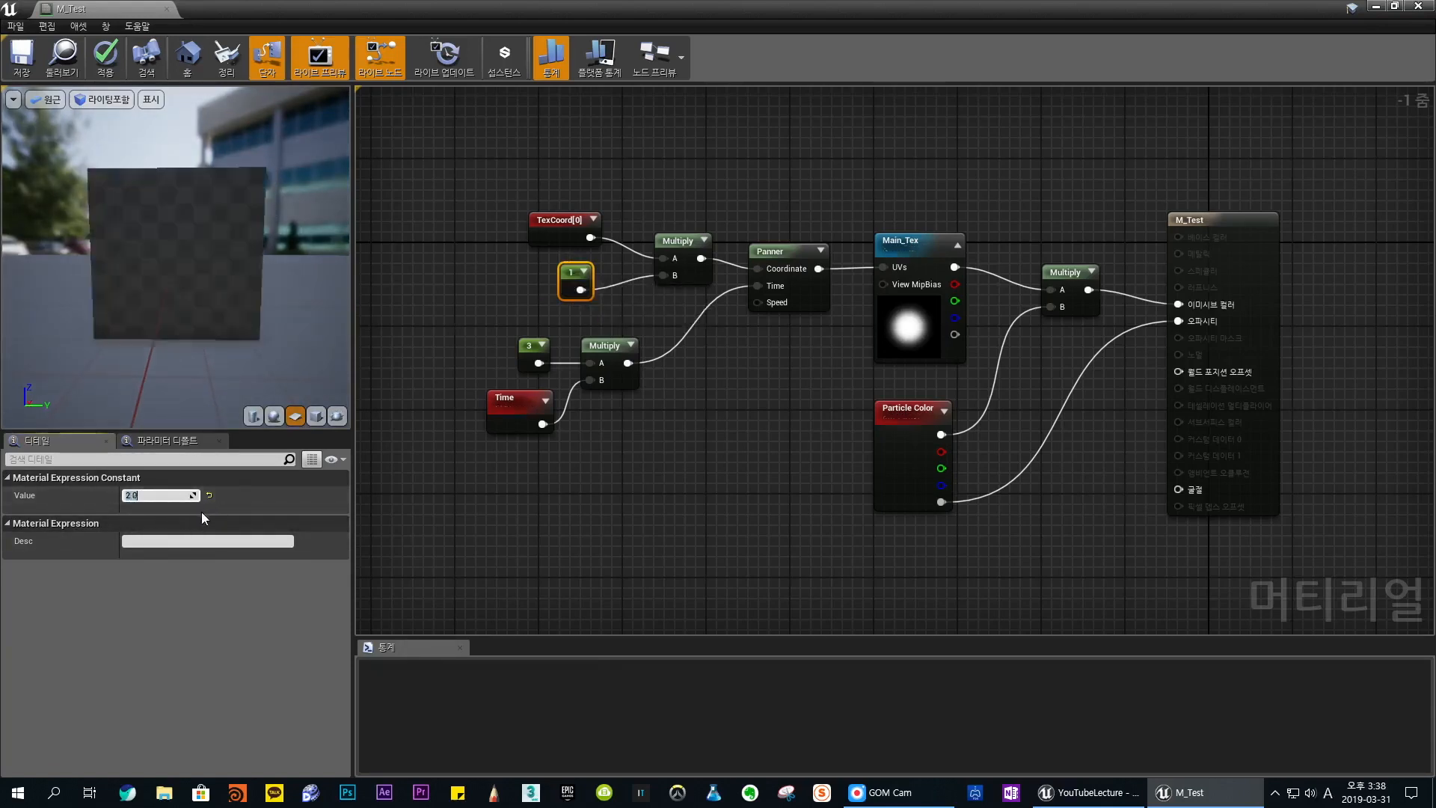
- Set the constant that multiplies Time to 0 and move it slightly away from its Multiply node
left_click(528, 353)
left_click(153, 495)
type("0")
key("Return")
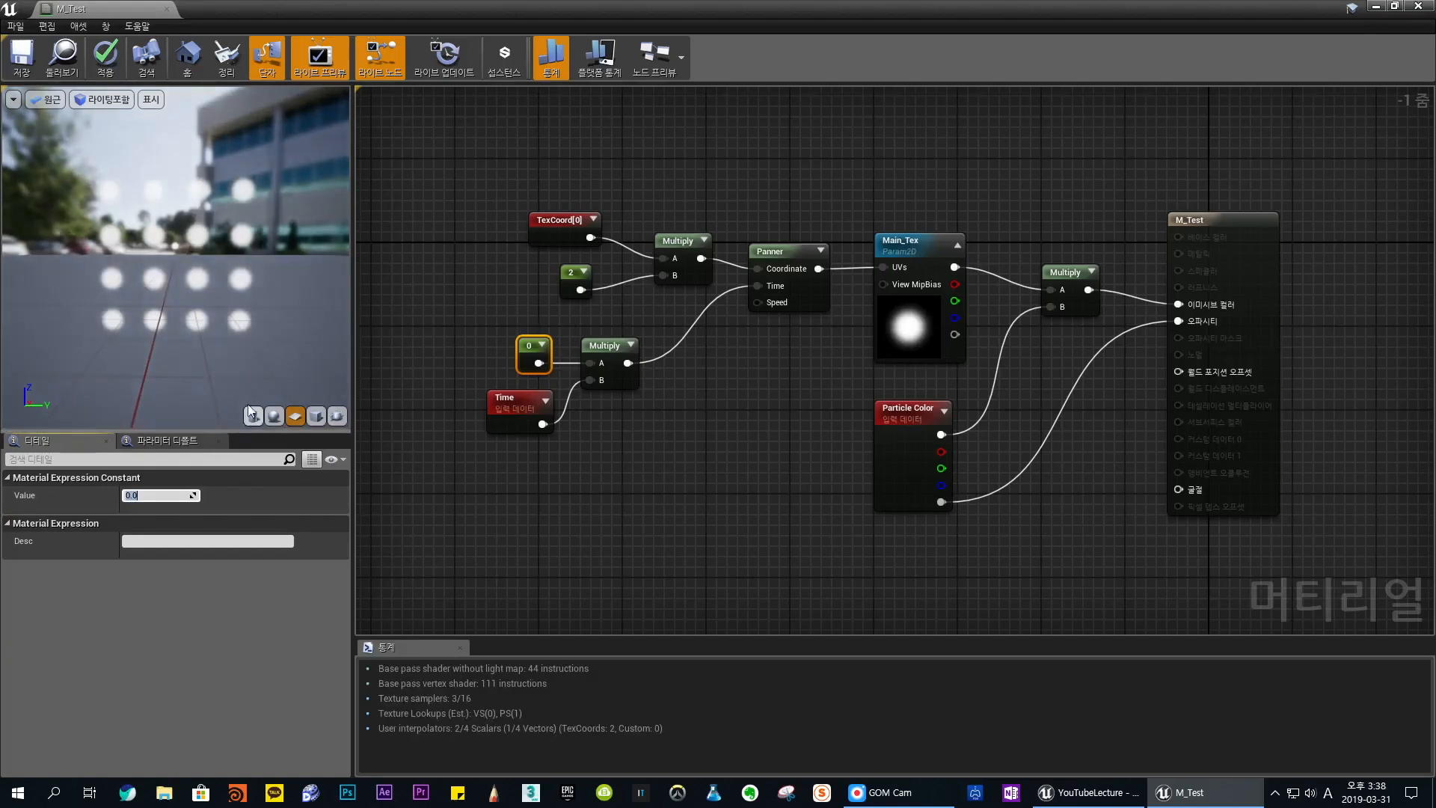
left_click(639, 473)
left_click(543, 346)
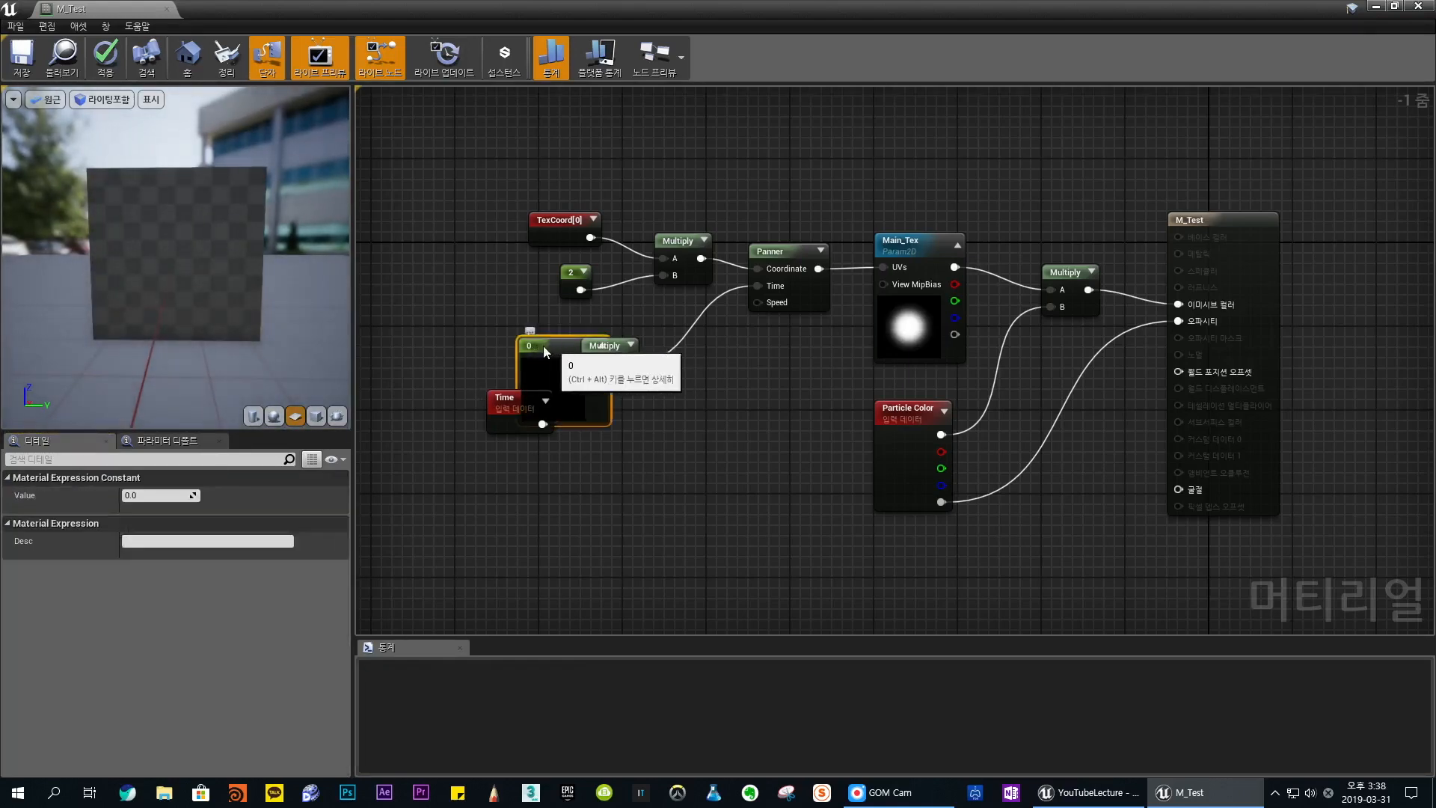
mouse_move(543, 345)
left_mouse_down()
mouse_move(500, 348)
mouse_move(531, 354)
left_mouse_up()
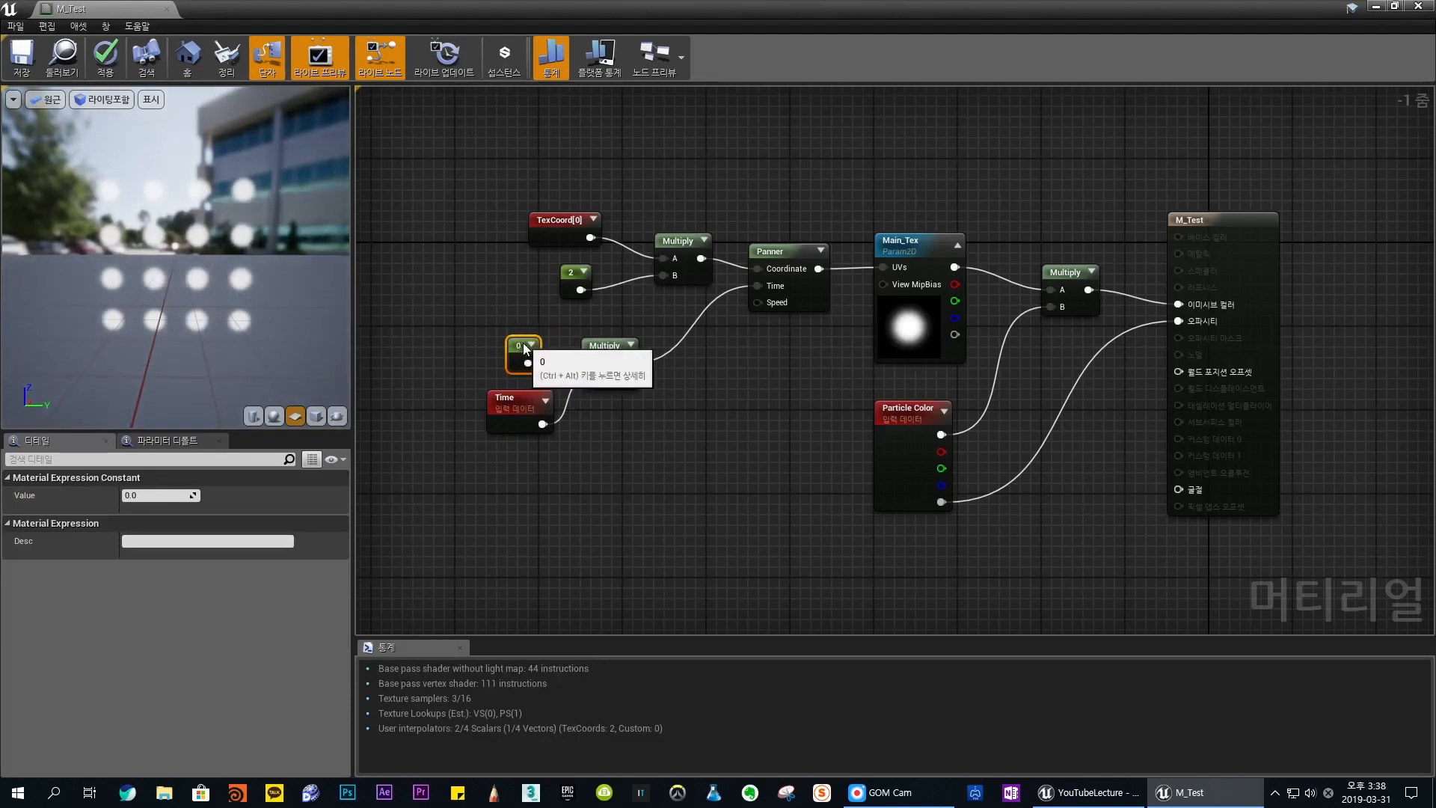
- Set the constant that multiplies Time to 2
left_click(152, 496)
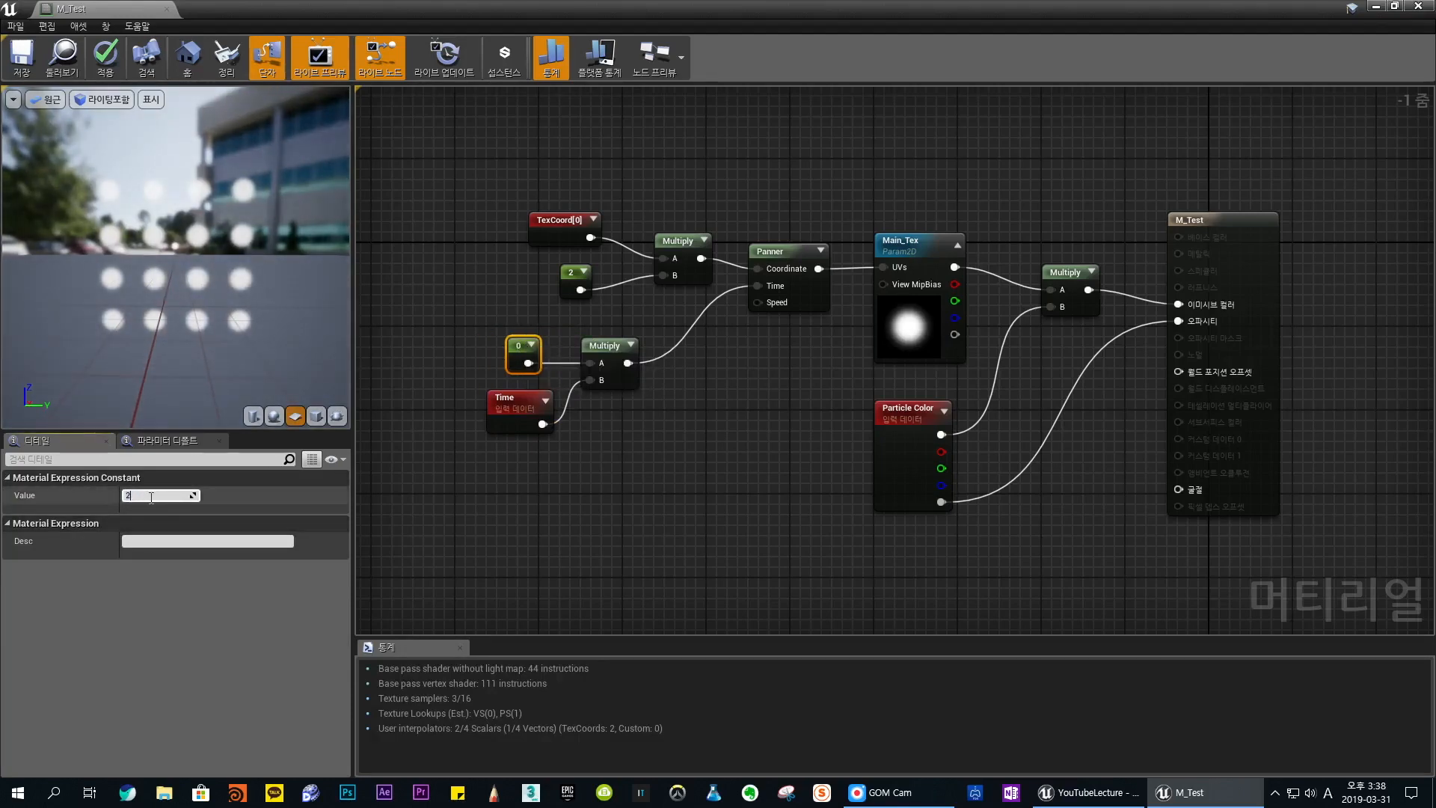
type("2")
key("Return")
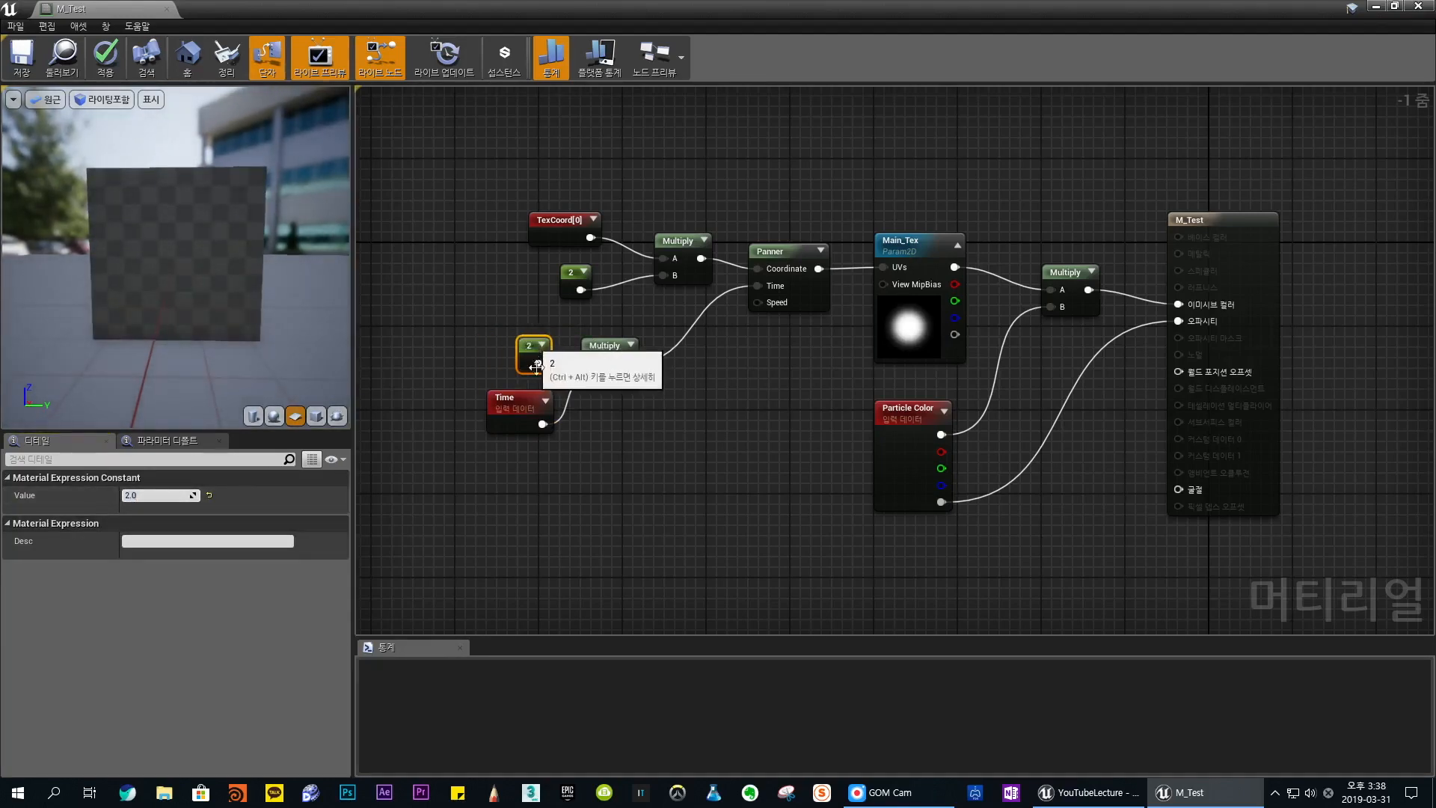
left_click(654, 473)
- Move the Time, constant and Multiply nodes closer to the Panner and align the TexCoord Multiply node above the Time one
left_click_drag(439, 329, 673, 338)
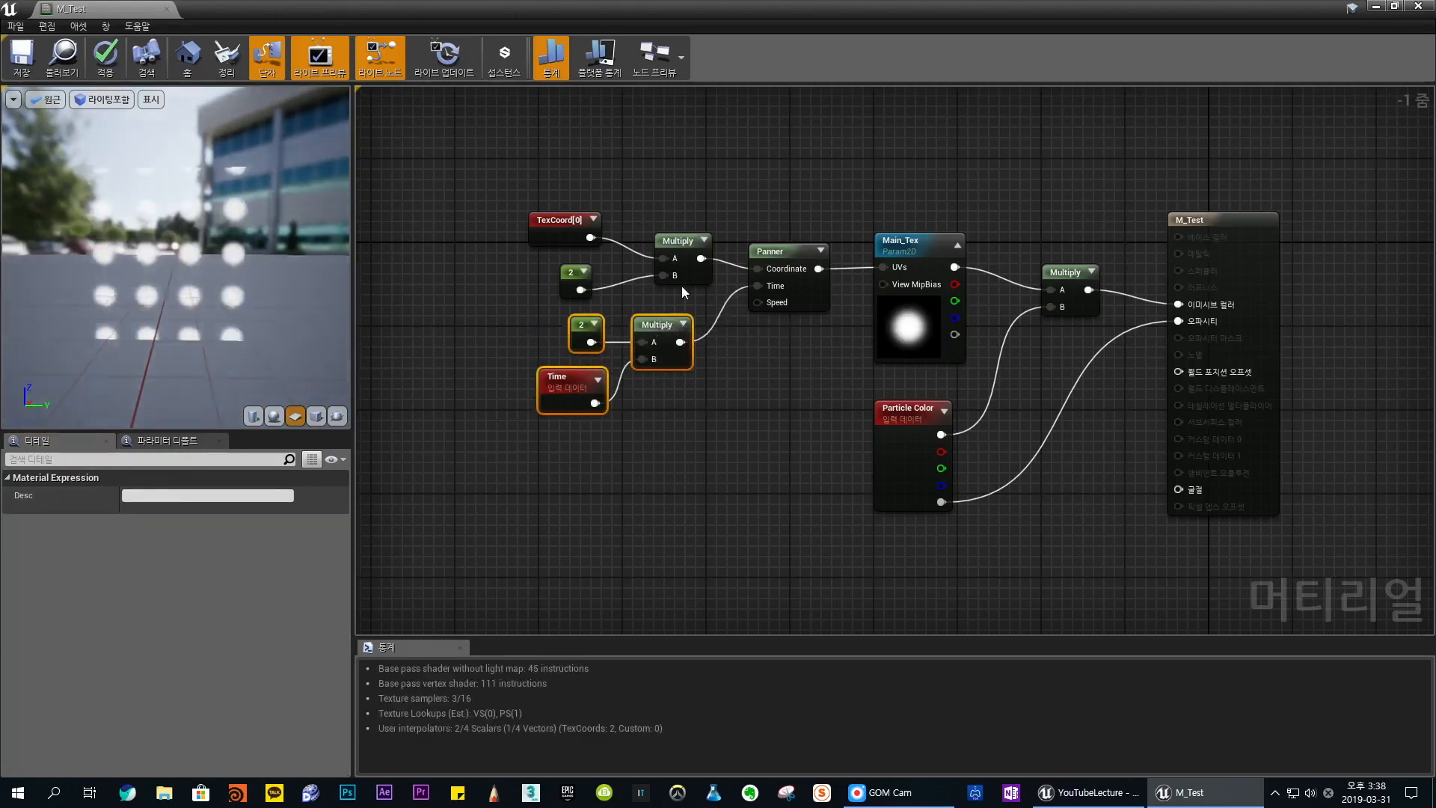
left_click(683, 289)
left_click_drag(678, 244, 658, 230)
left_click(657, 210)
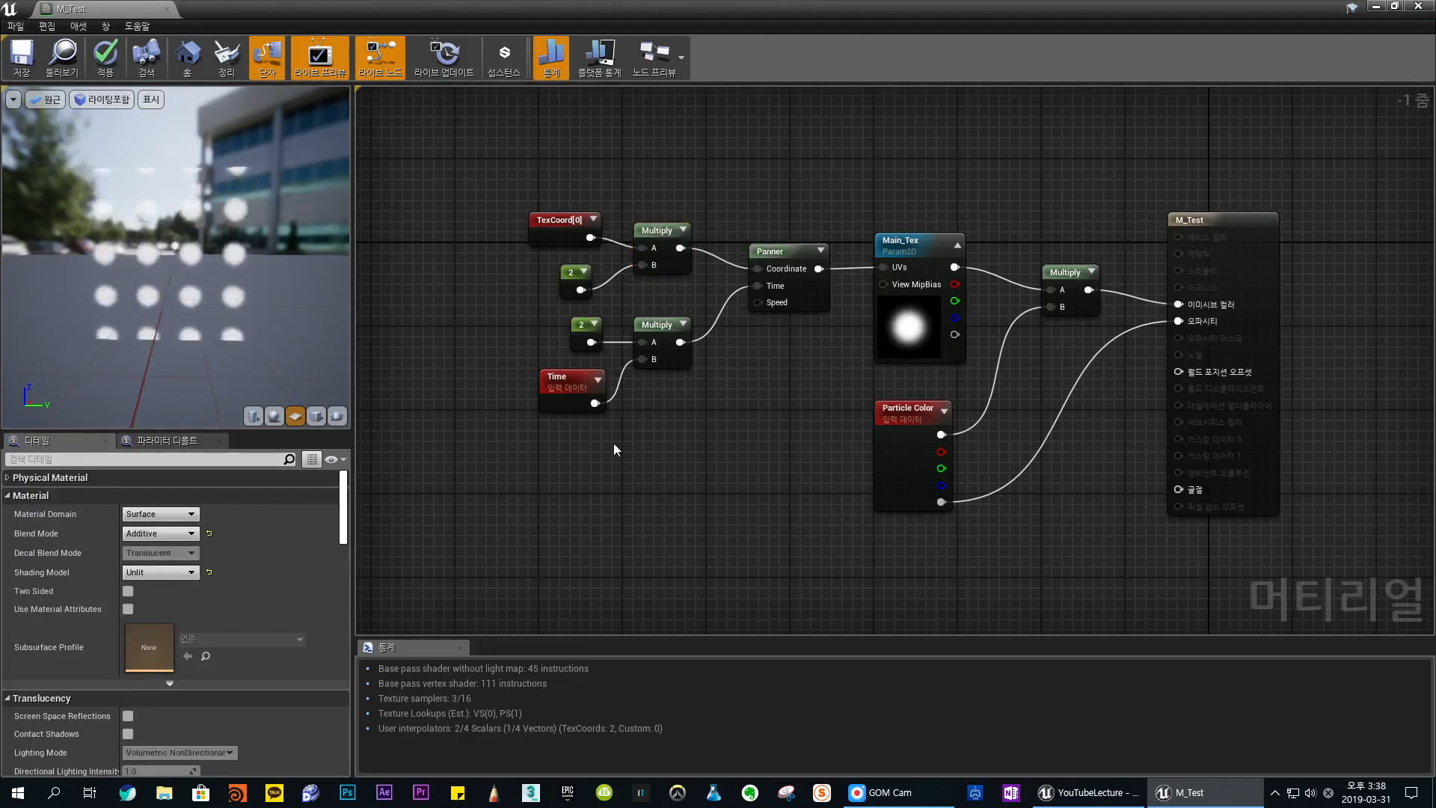
left_click(574, 288)
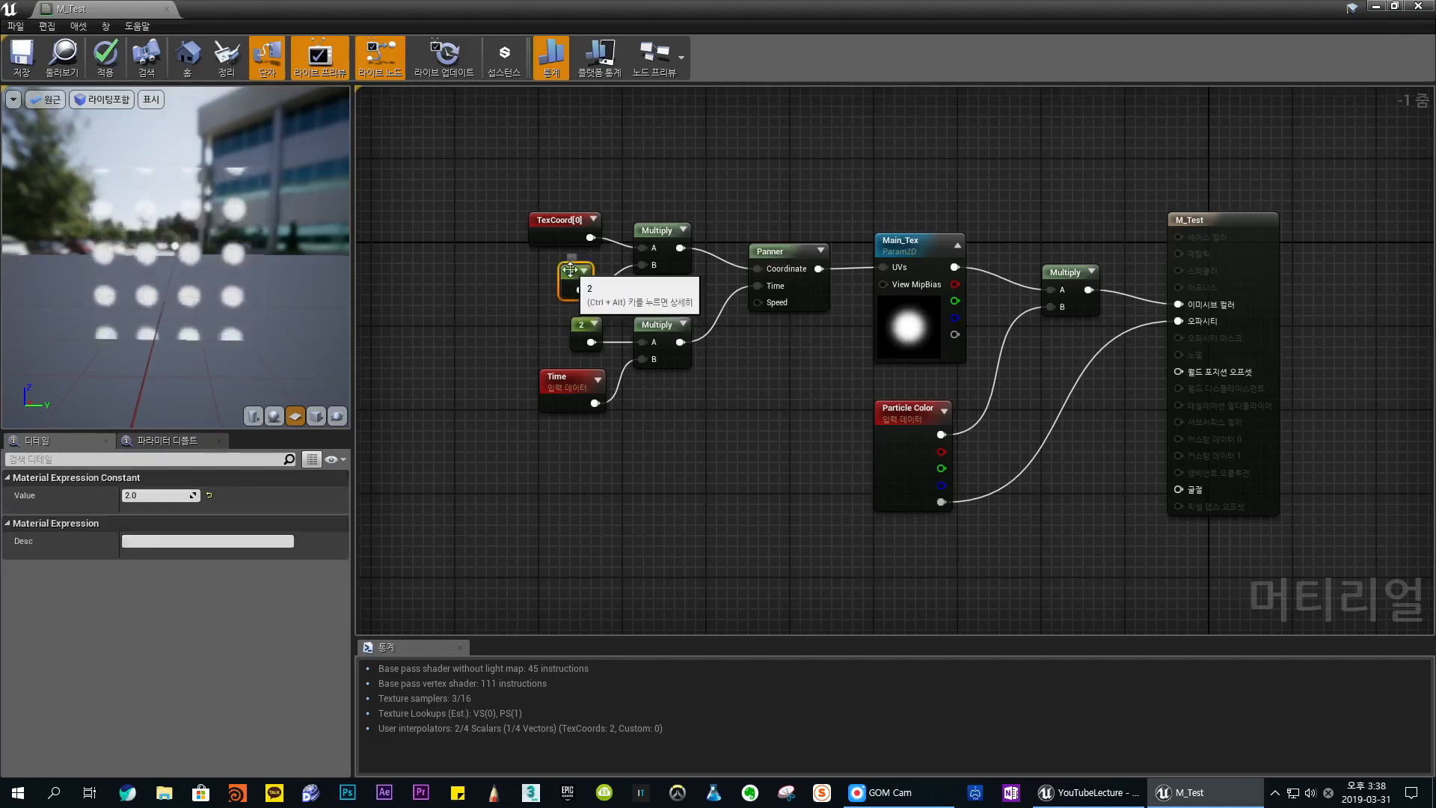
left_click(588, 338, "shift")
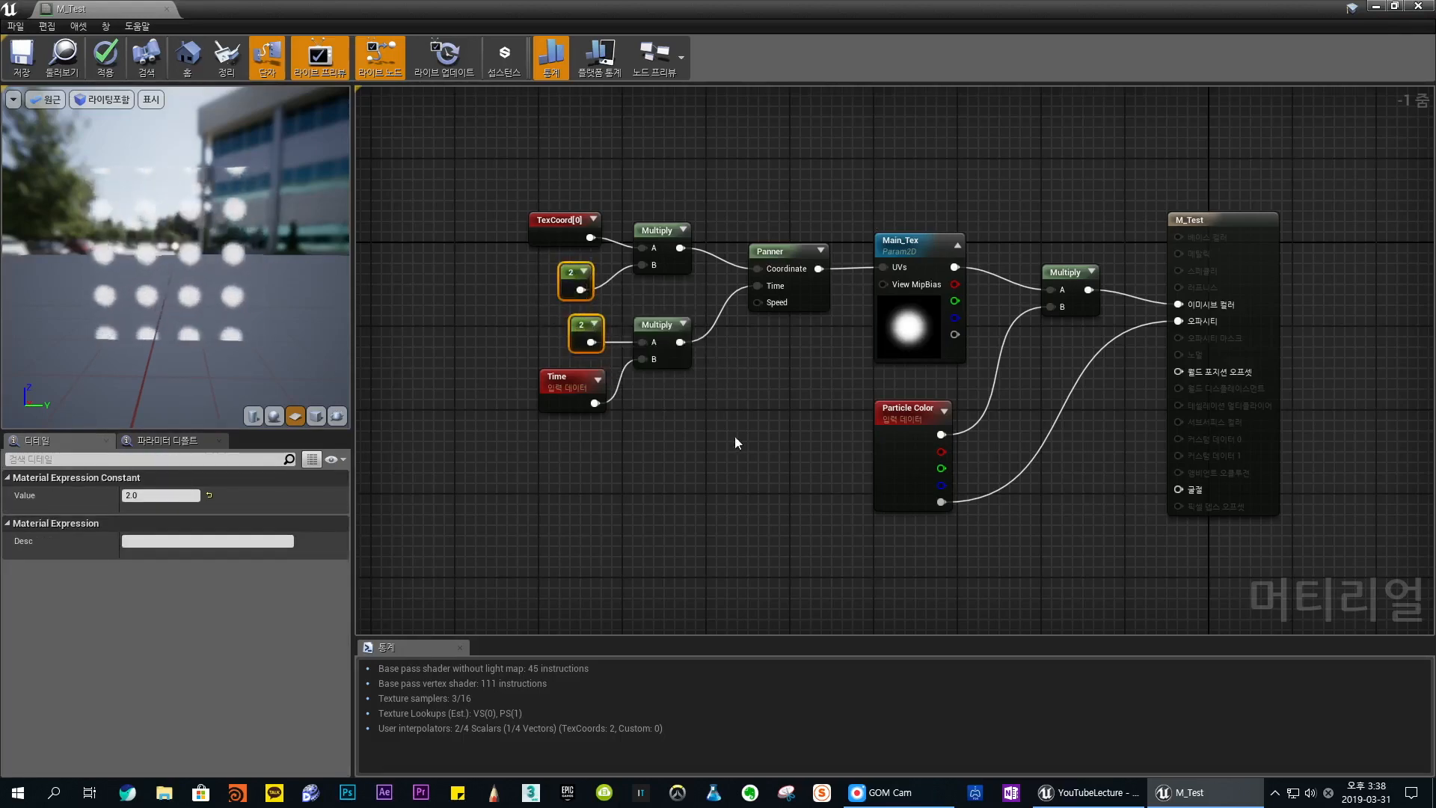
left_click(790, 468)
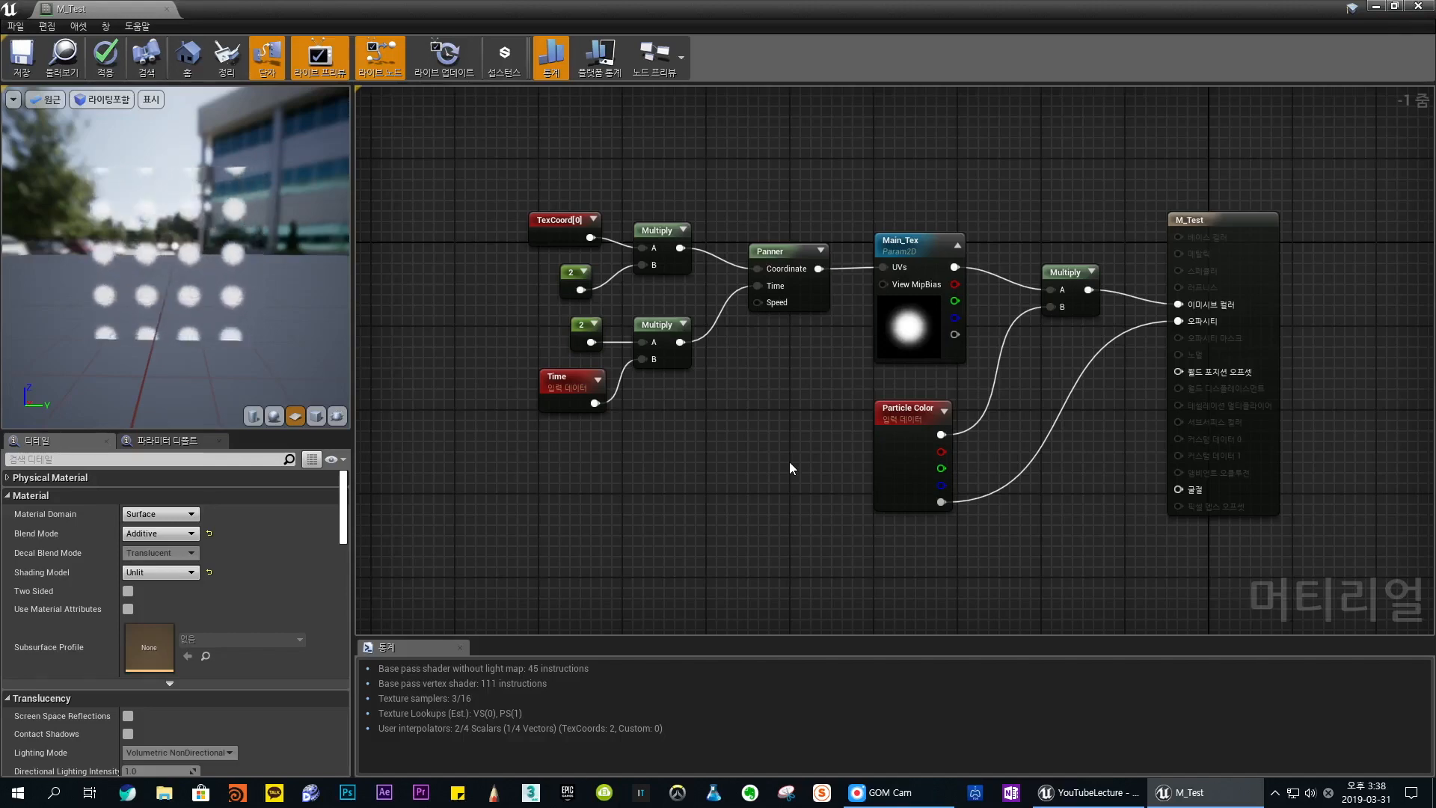
left_click_drag(531, 269, 586, 334)
left_click(594, 308)
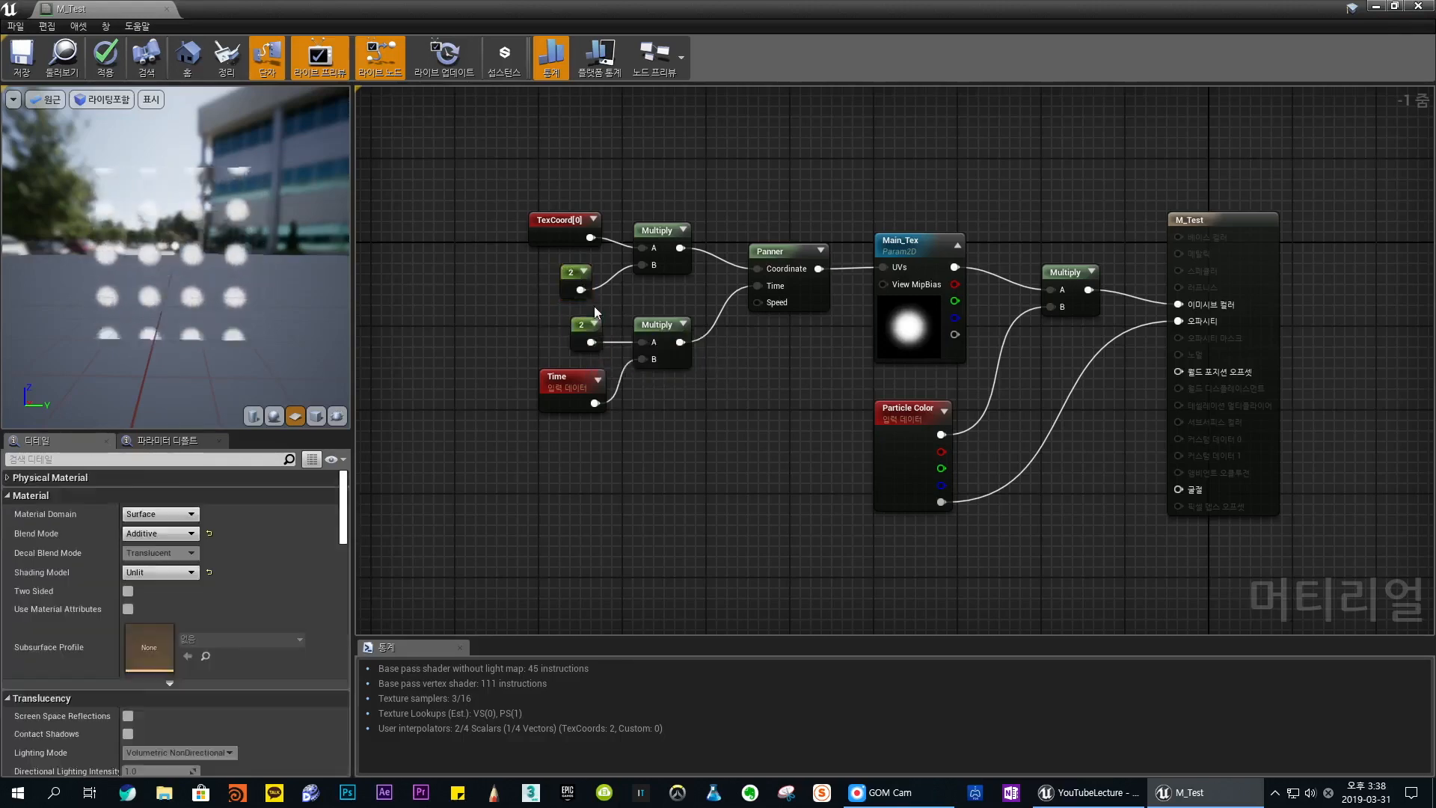
- Align the TexCoord constant above the Time constant and lower the TexCoord Multiply node slightly
left_click_drag(573, 276, 585, 278)
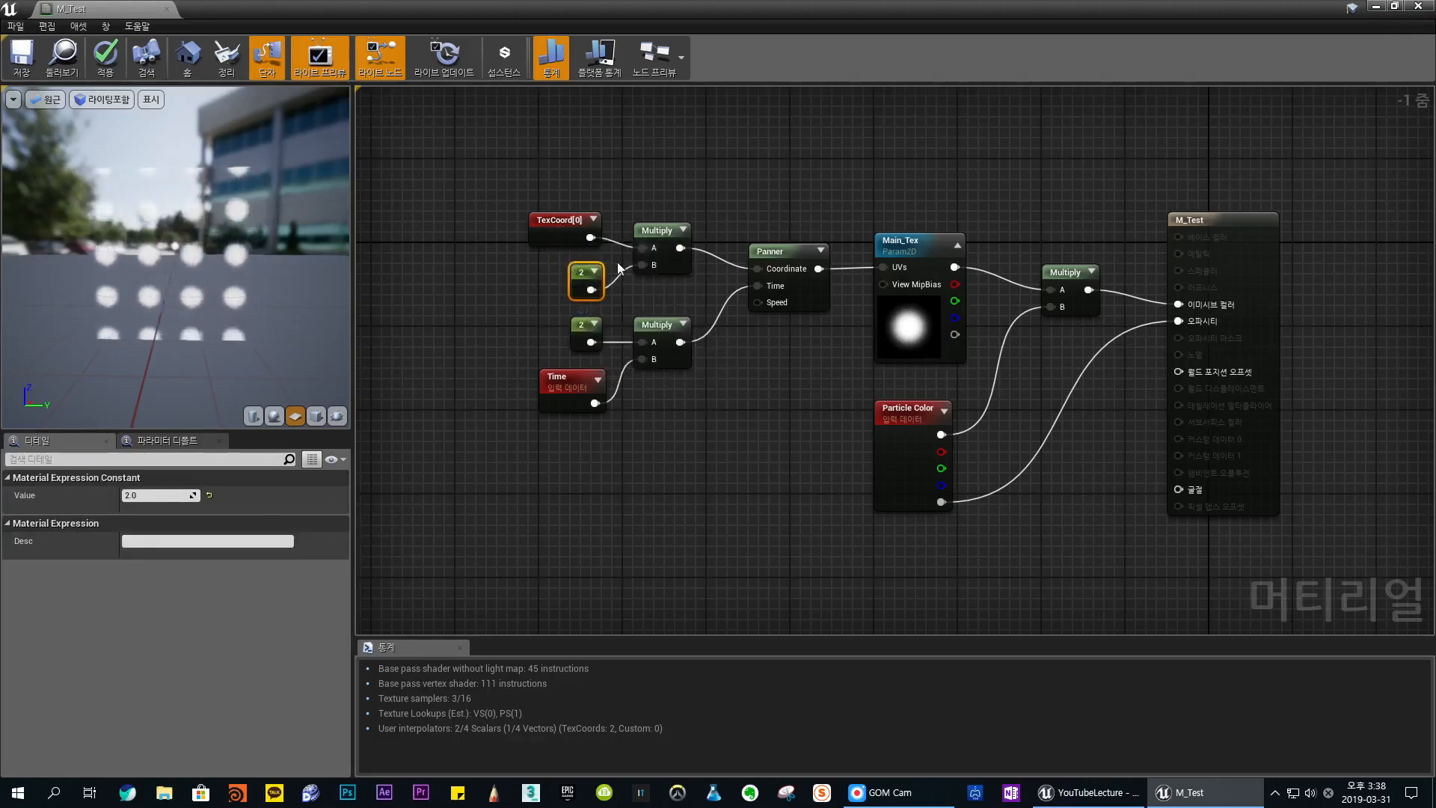
left_click(726, 423)
left_click_drag(711, 449, 471, 328)
left_click(694, 434)
left_click(744, 457)
left_click(767, 252)
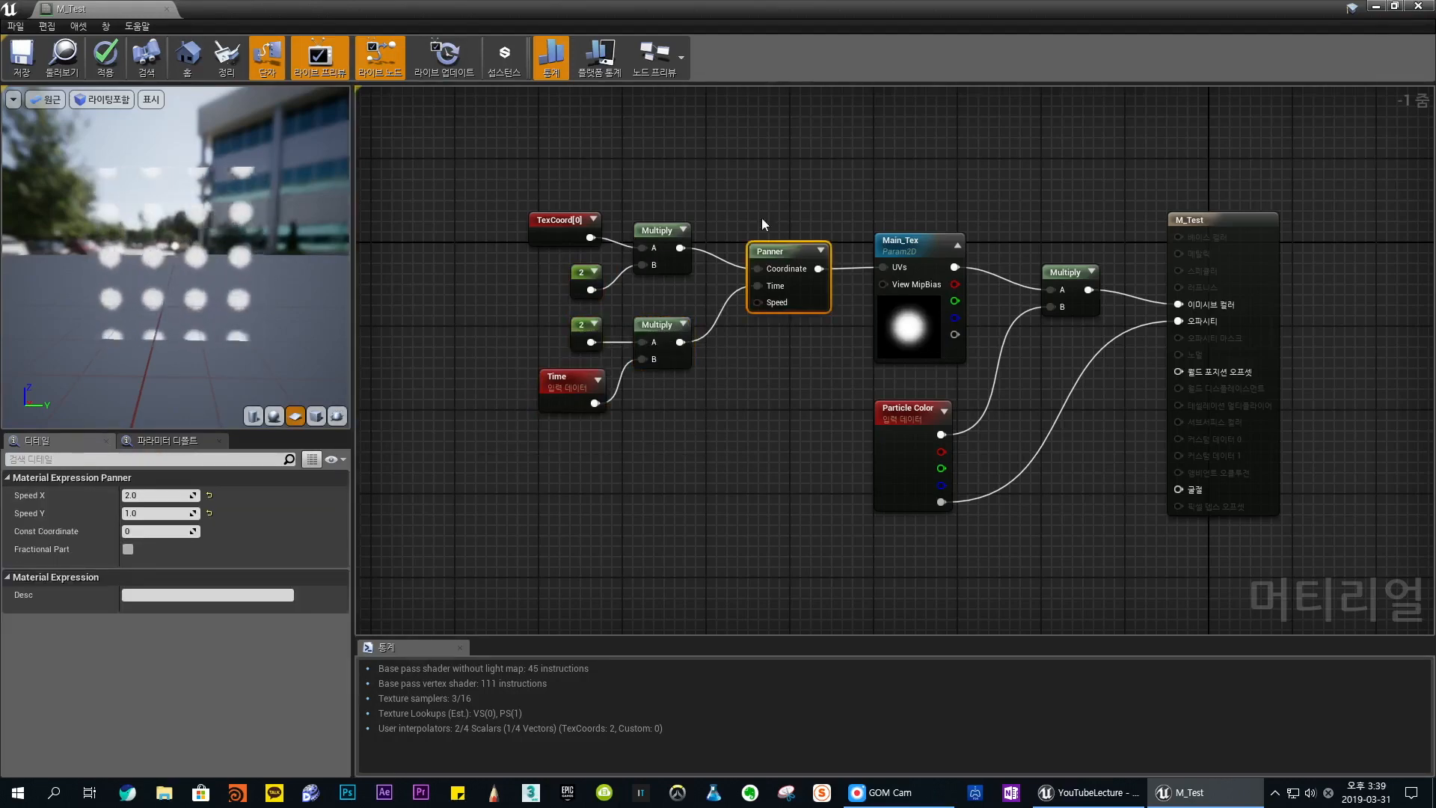
left_click_drag(658, 231, 658, 241)
left_click(742, 211)
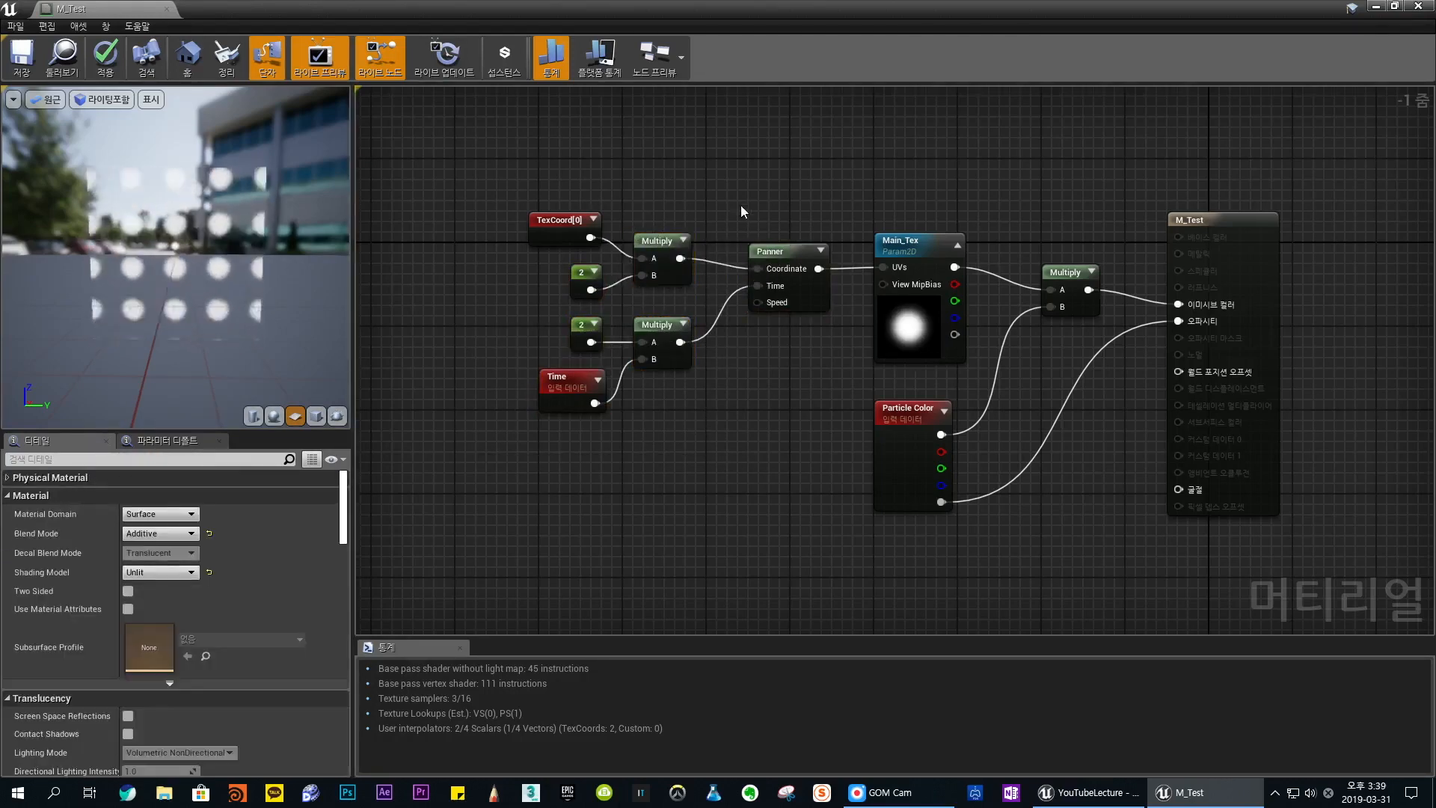
- Inspect the Panner's Speed X and Speed Y settings
left_click(778, 251)
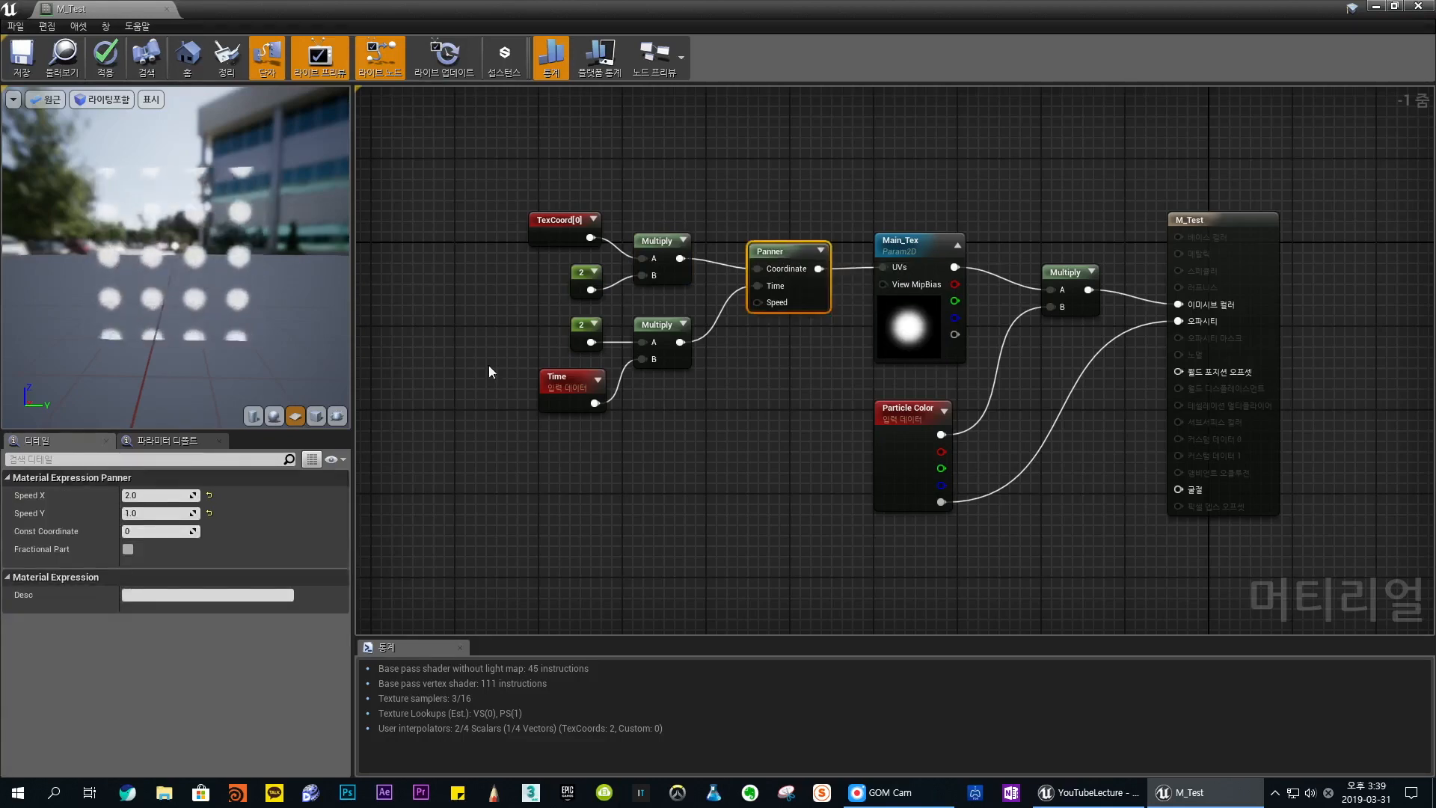
left_click(150, 494)
left_click(150, 513)
left_click(150, 495)
left_click(755, 389)
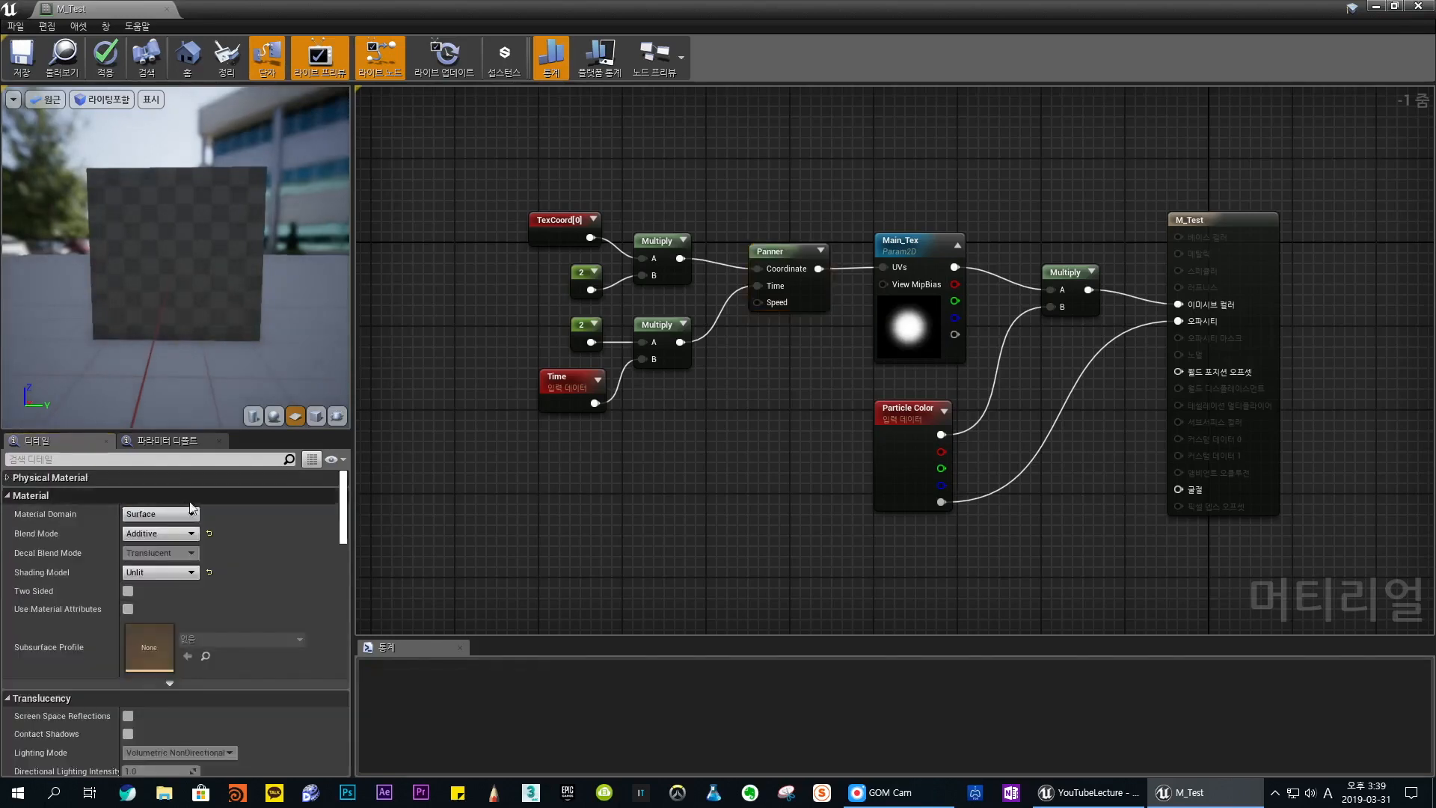
left_click(785, 250)
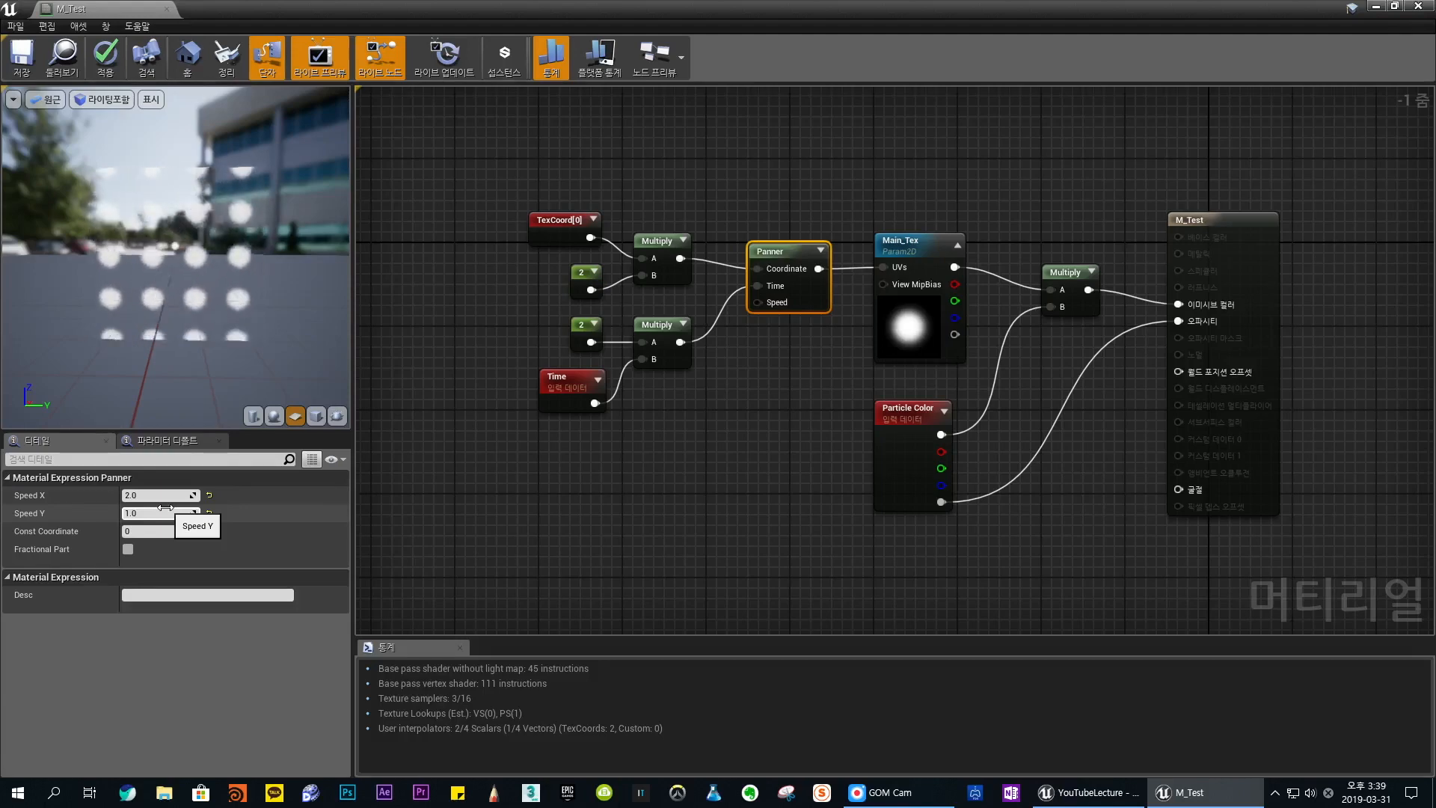
- Replace all the nodes feeding the Panner with a single new TexCoord node connected to its Coordinate input
left_click_drag(480, 216, 663, 403)
key("Delete")
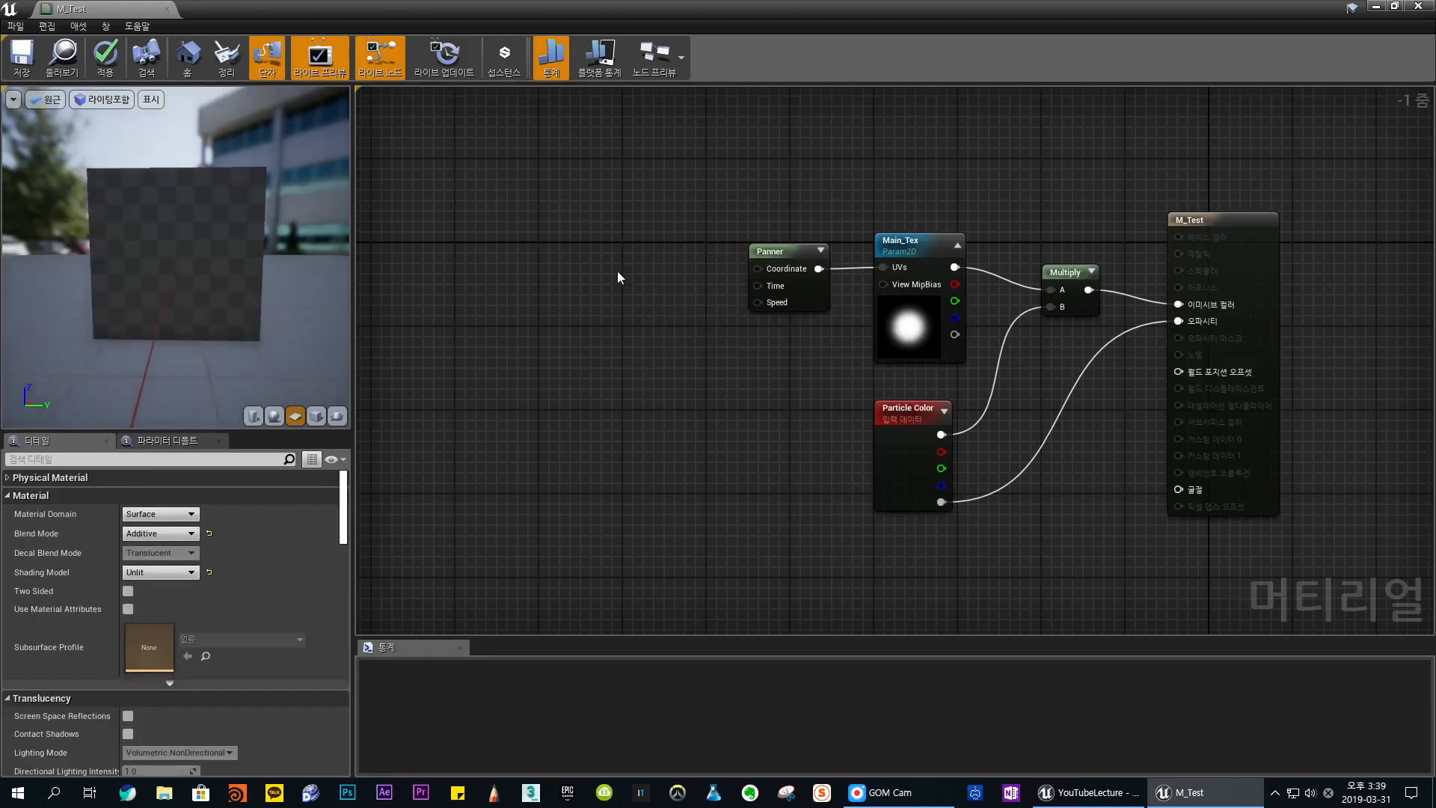
left_click(635, 244)
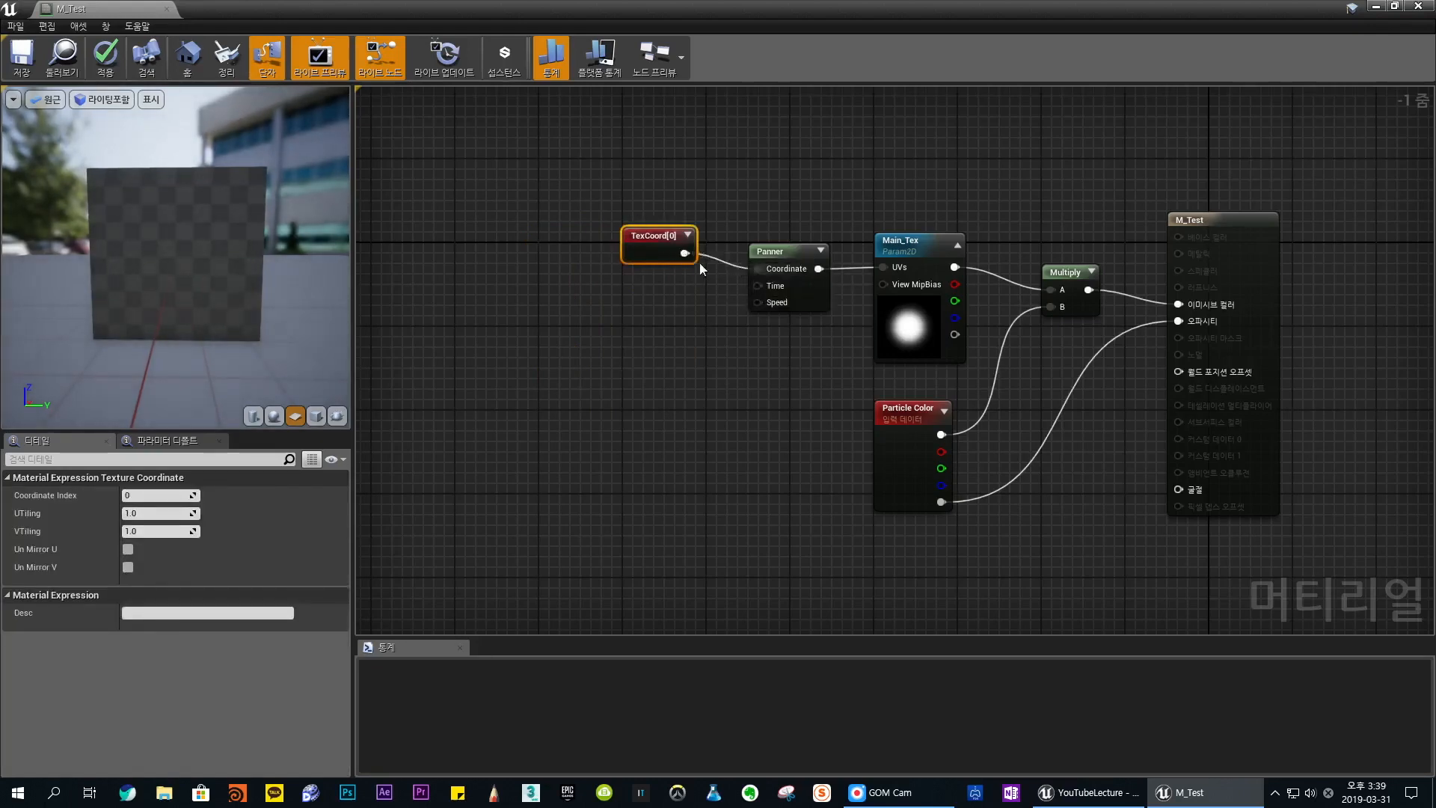
left_click(736, 338)
- Set the Panner's Speed X and Speed Y to 0
left_click(794, 257)
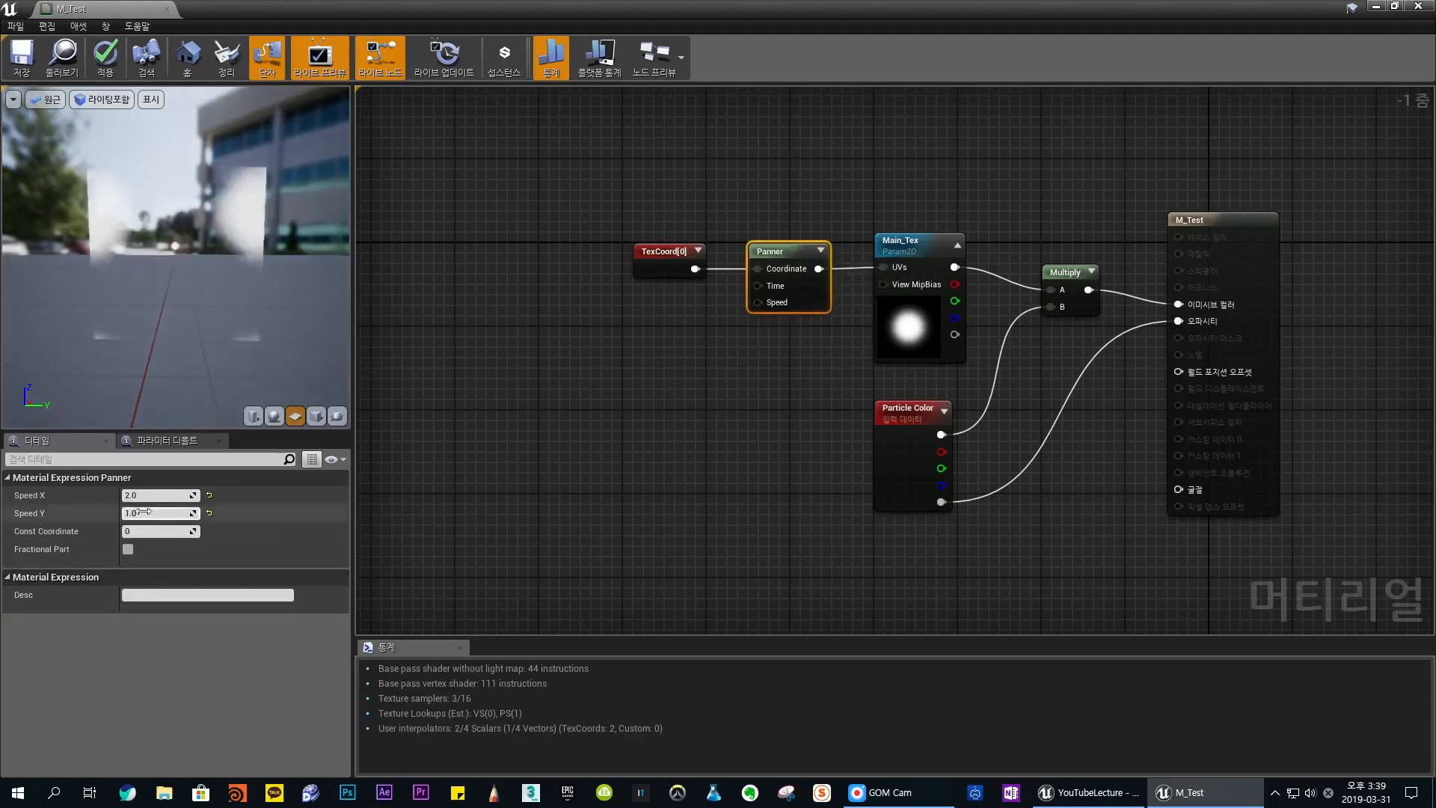
left_click(149, 499)
type("0")
key("Tab")
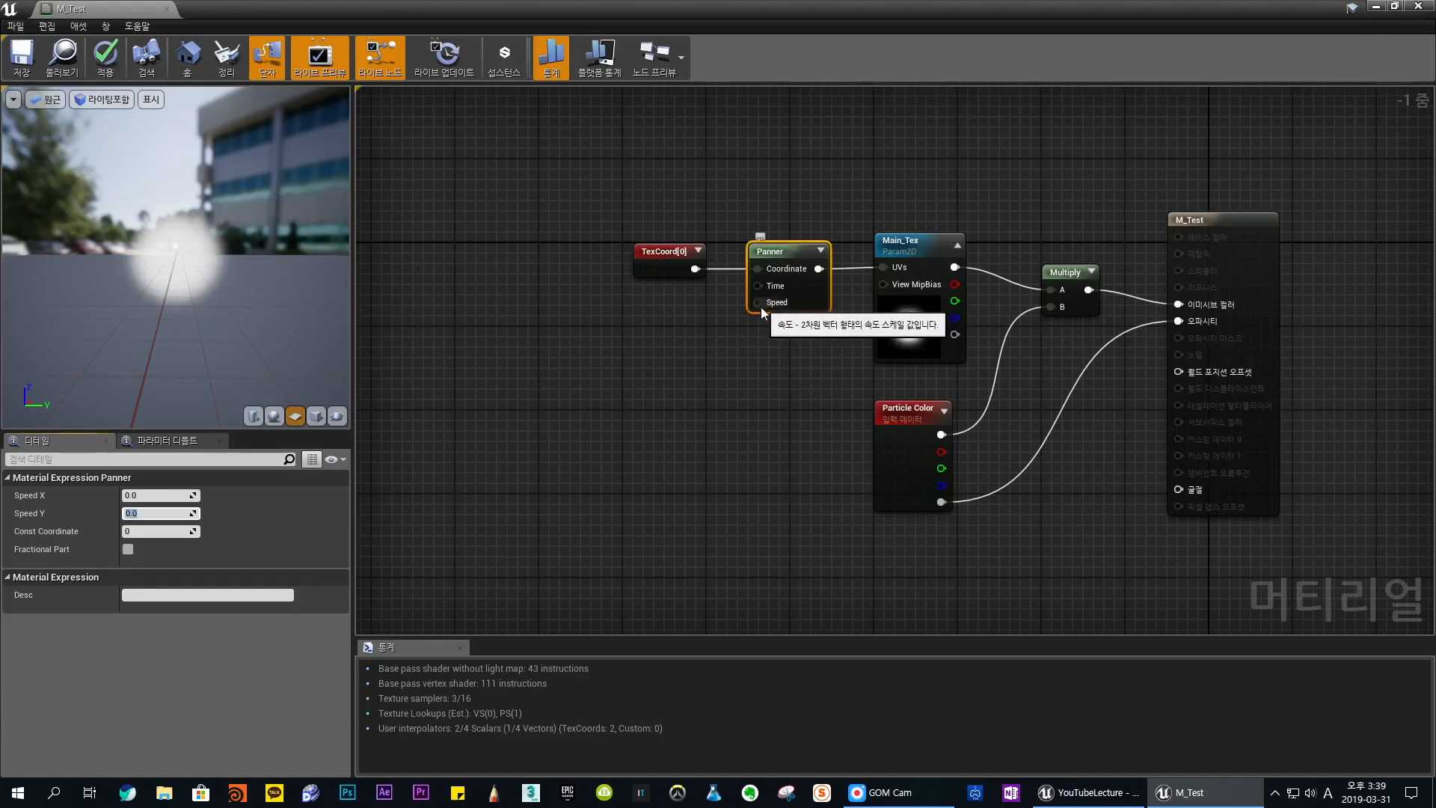
- Add a Constant node below TexCoord and connect it to the Panner's Speed input
left_click(681, 396)
key("1")
left_click(633, 342)
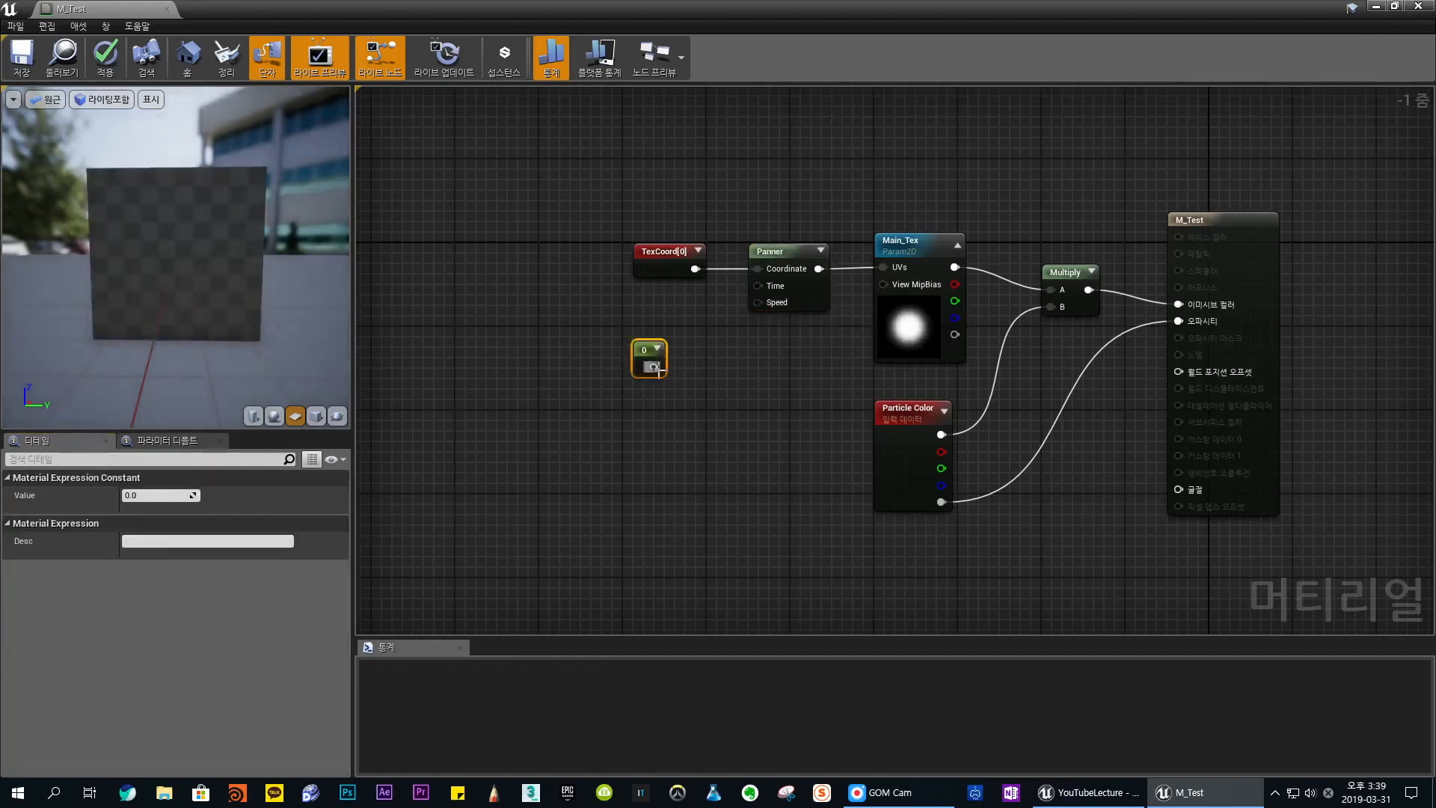
left_click_drag(656, 366, 773, 306)
left_click_drag(638, 349, 665, 323)
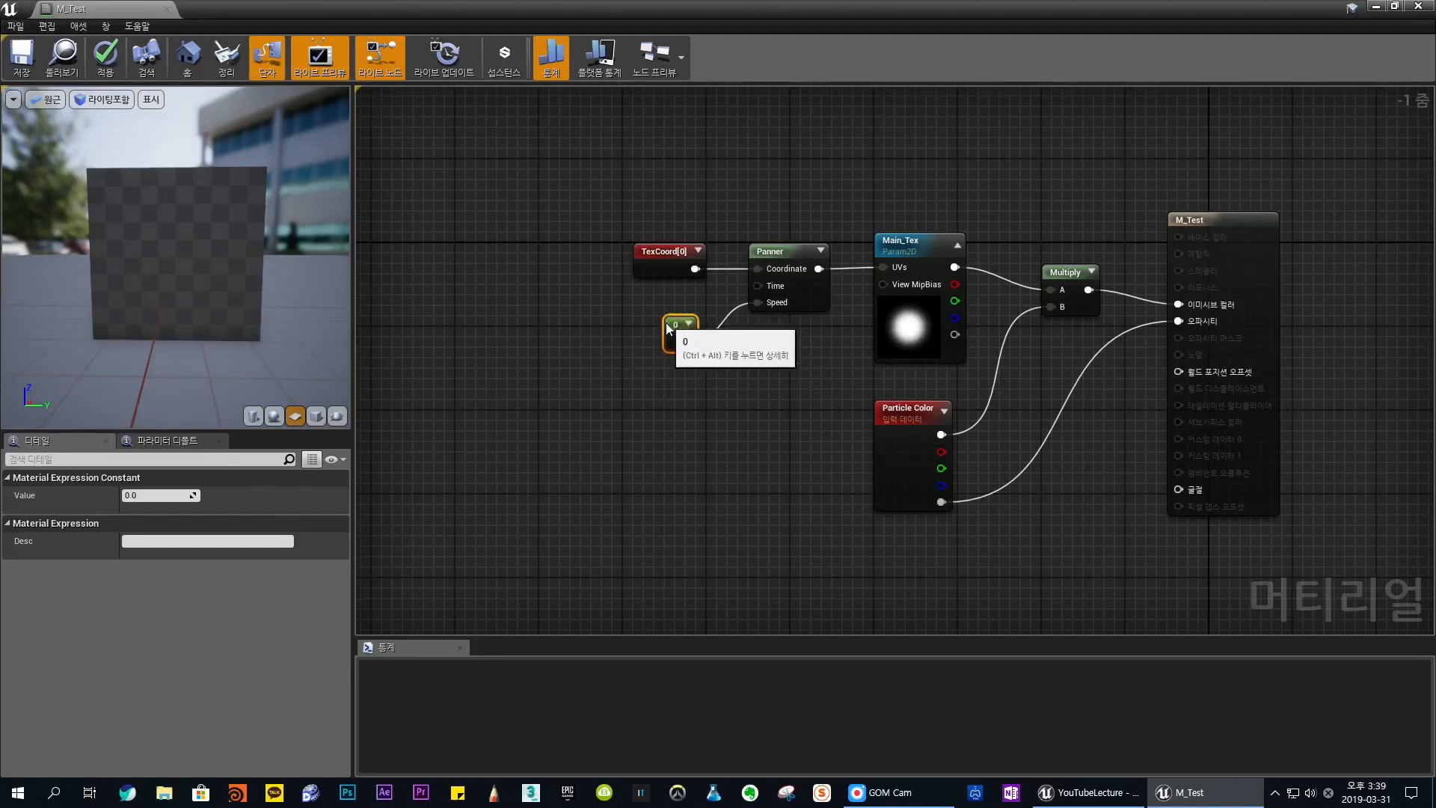
- Set the constant feeding the Panner's Speed input to 1
left_click(146, 495)
type("1")
key("Return")
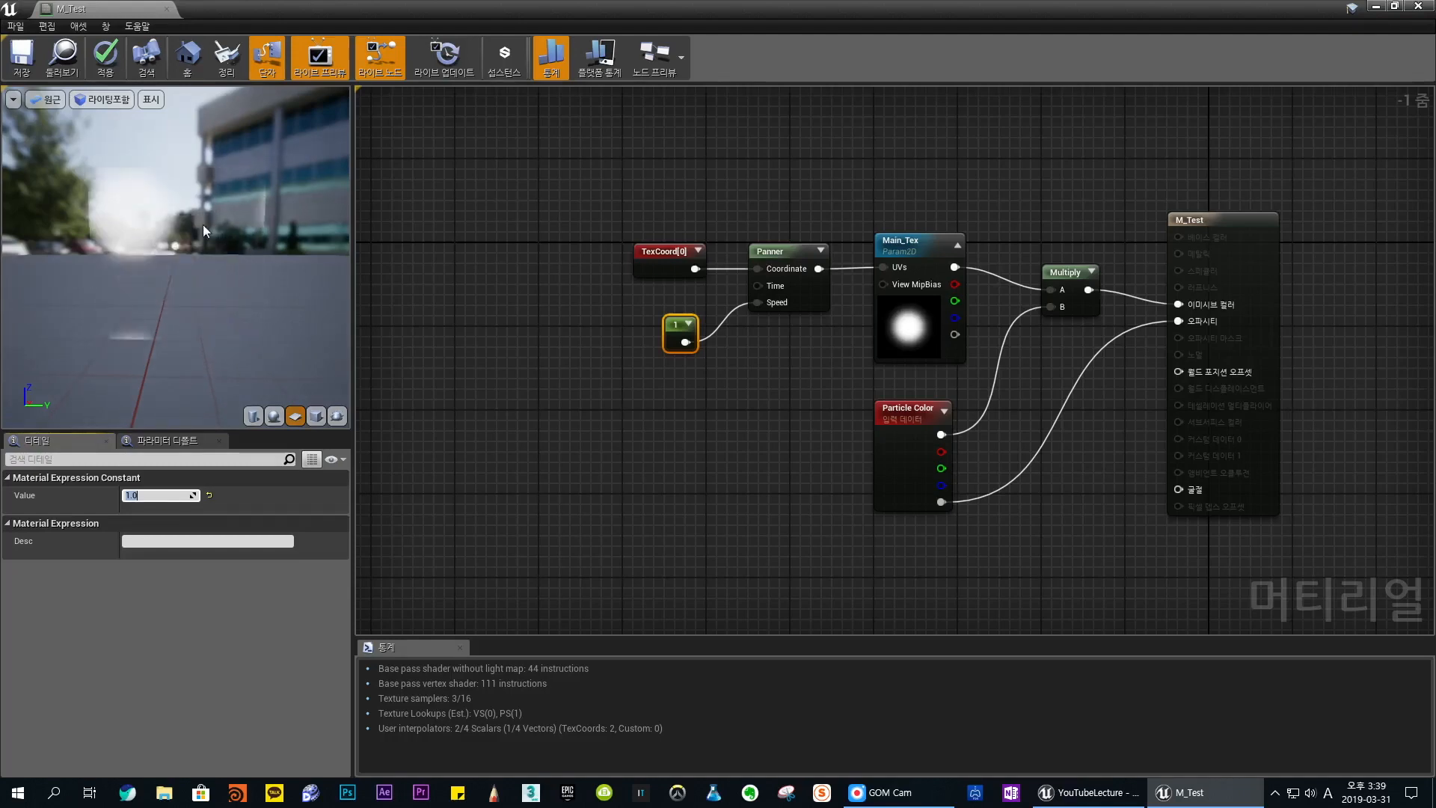
- Delete the constant feeding the Panner's Speed input and set the Panner's own Speed X and Speed Y to 1
left_click(677, 324)
key("Delete")
left_click(774, 252)
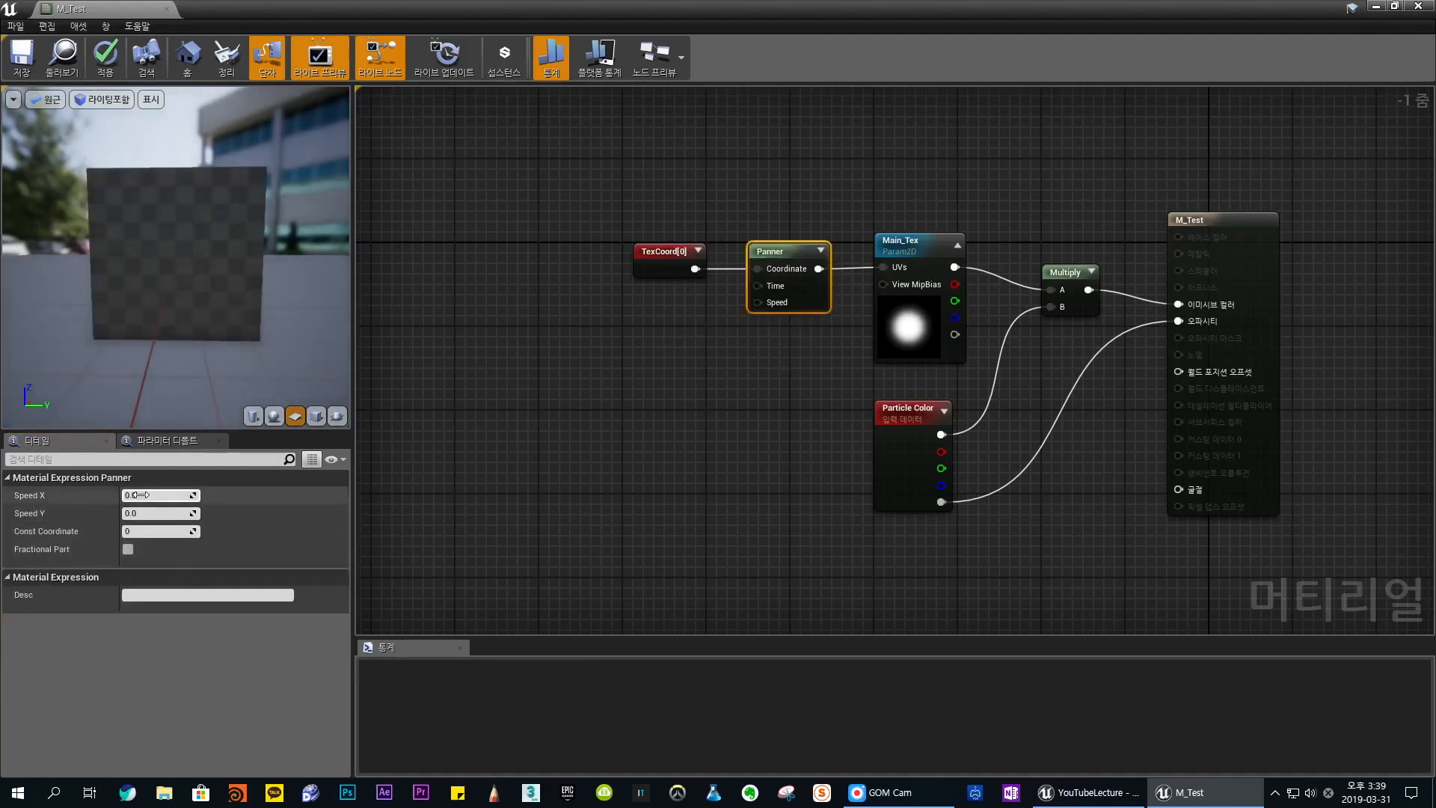
key("Return")
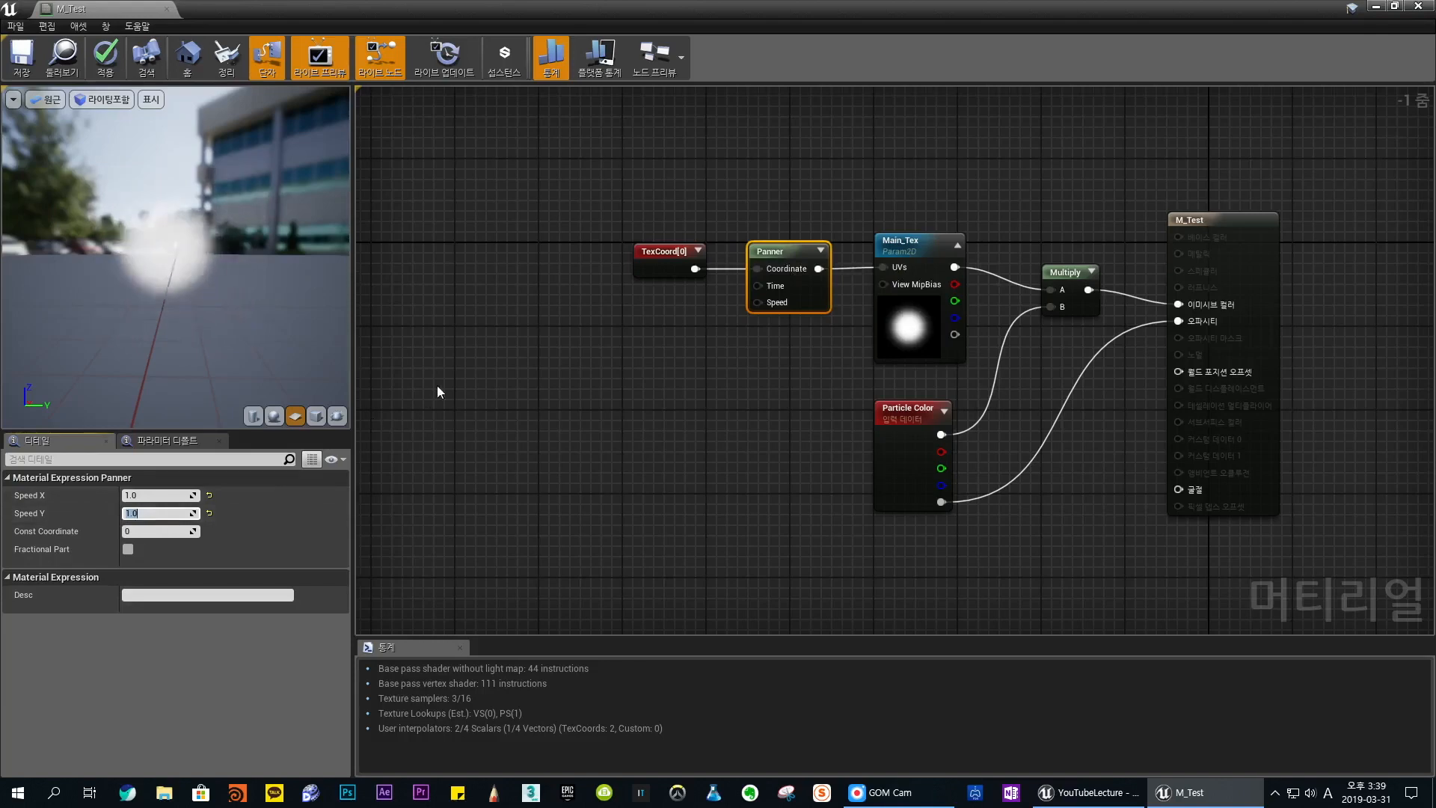
- Add an unconnected Constant node below TexCoord and reset the Panner's Speed X and Speed Y to 0
left_click(677, 330)
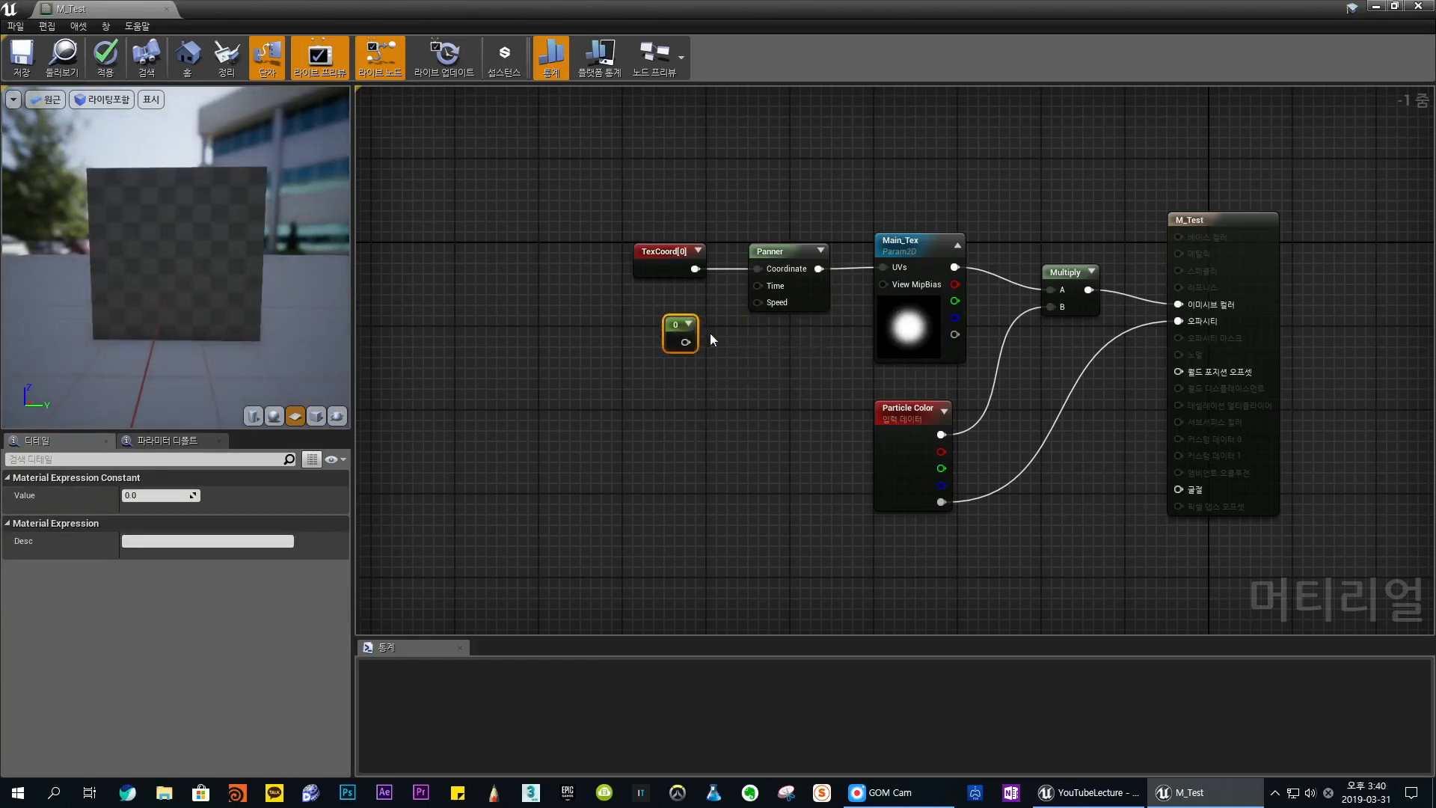
left_click(757, 255)
left_click(164, 494)
type("0")
key("Tab")
type("0")
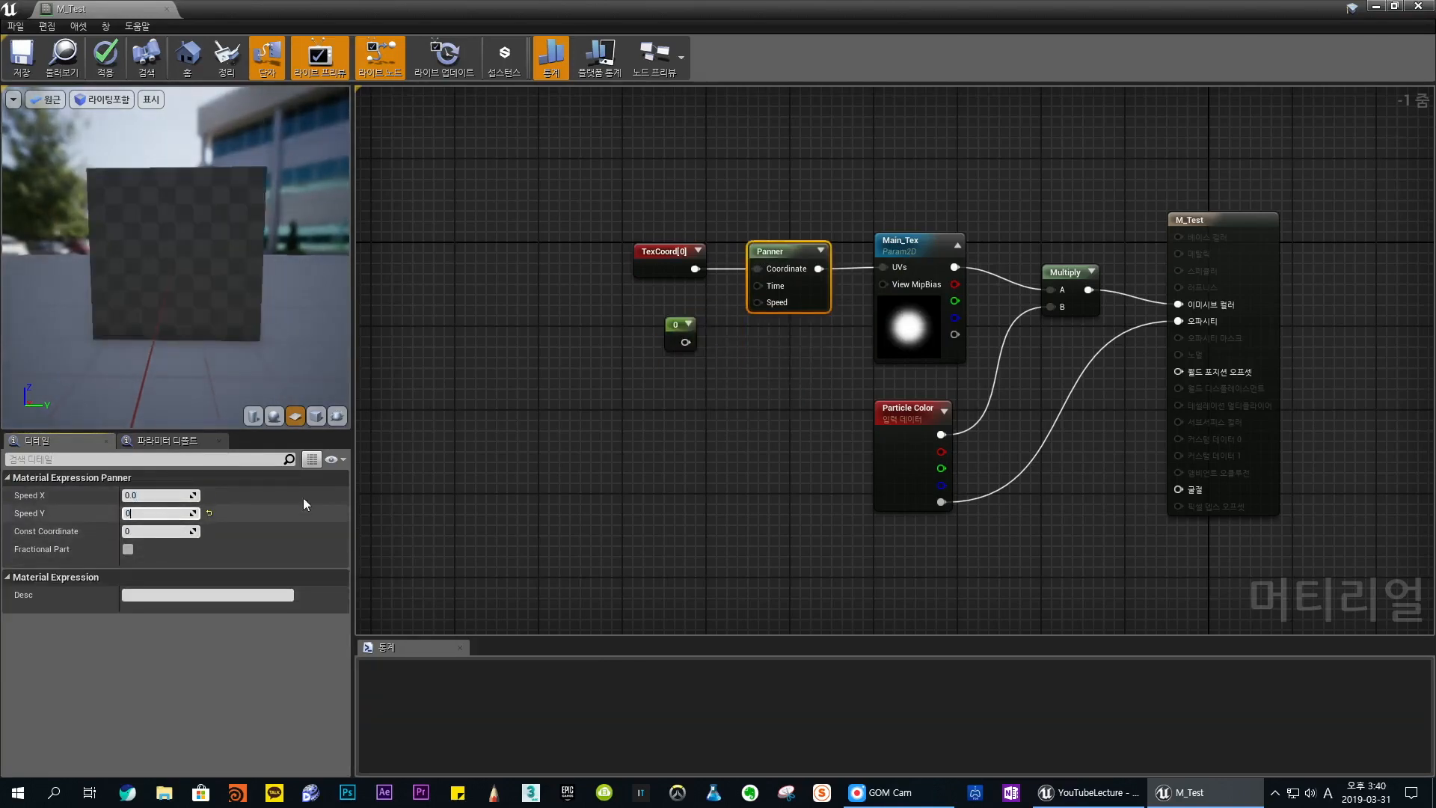
left_click(777, 392)
- Reposition the Constant node just below TexCoord and add a second Constant node beneath it
left_click_drag(668, 336, 640, 334)
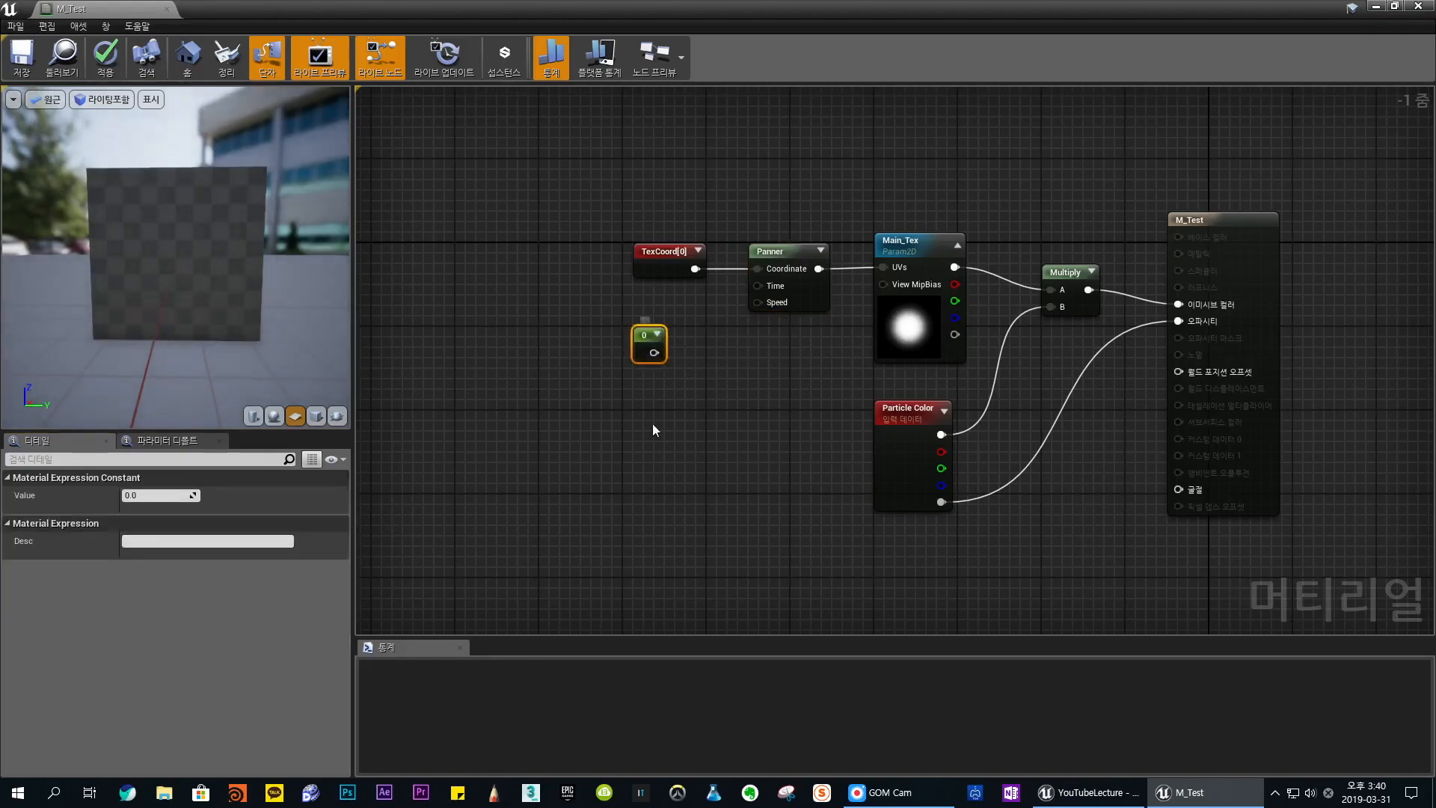
left_click(778, 254)
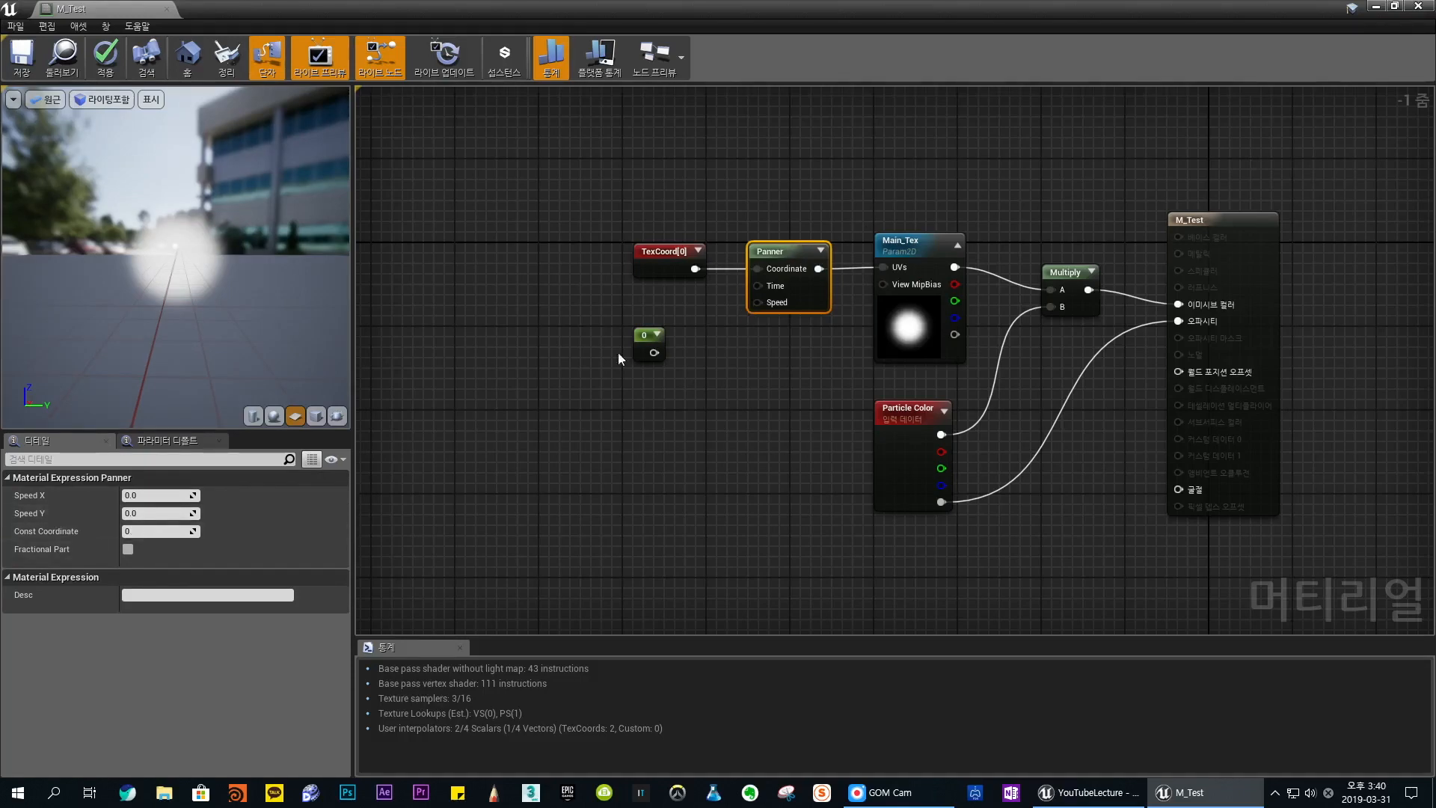
left_click_drag(648, 338, 648, 317)
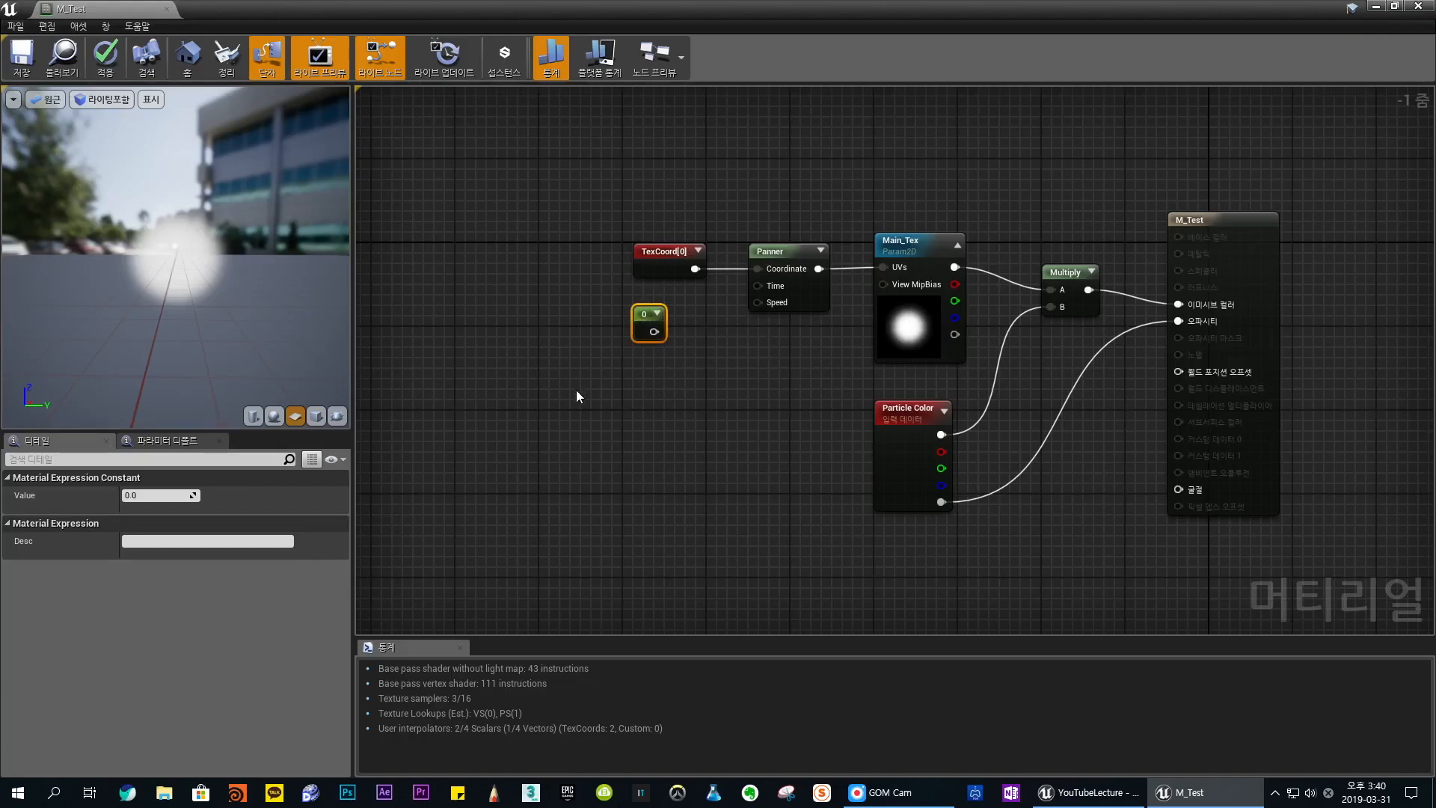
left_click(641, 421)
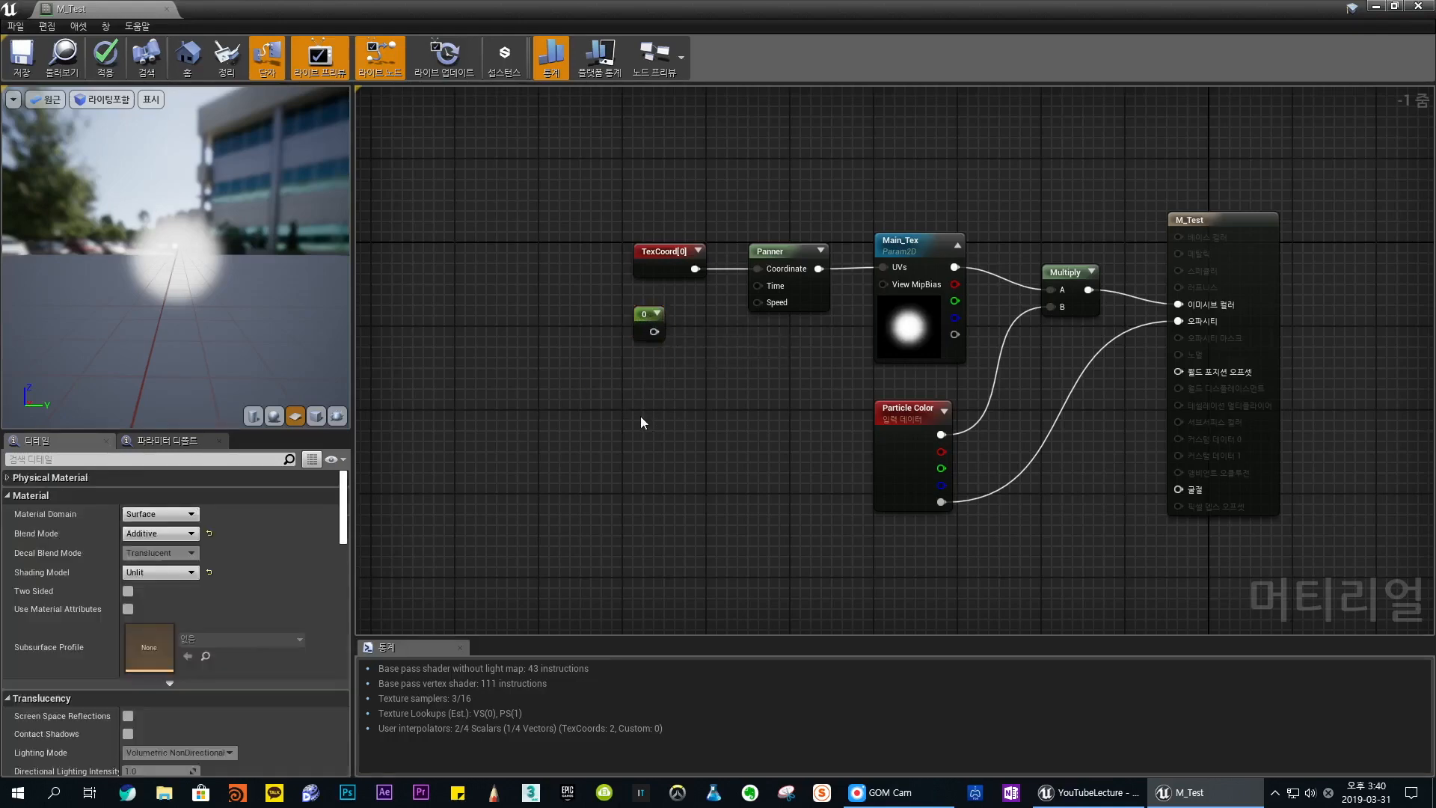
left_click(637, 373)
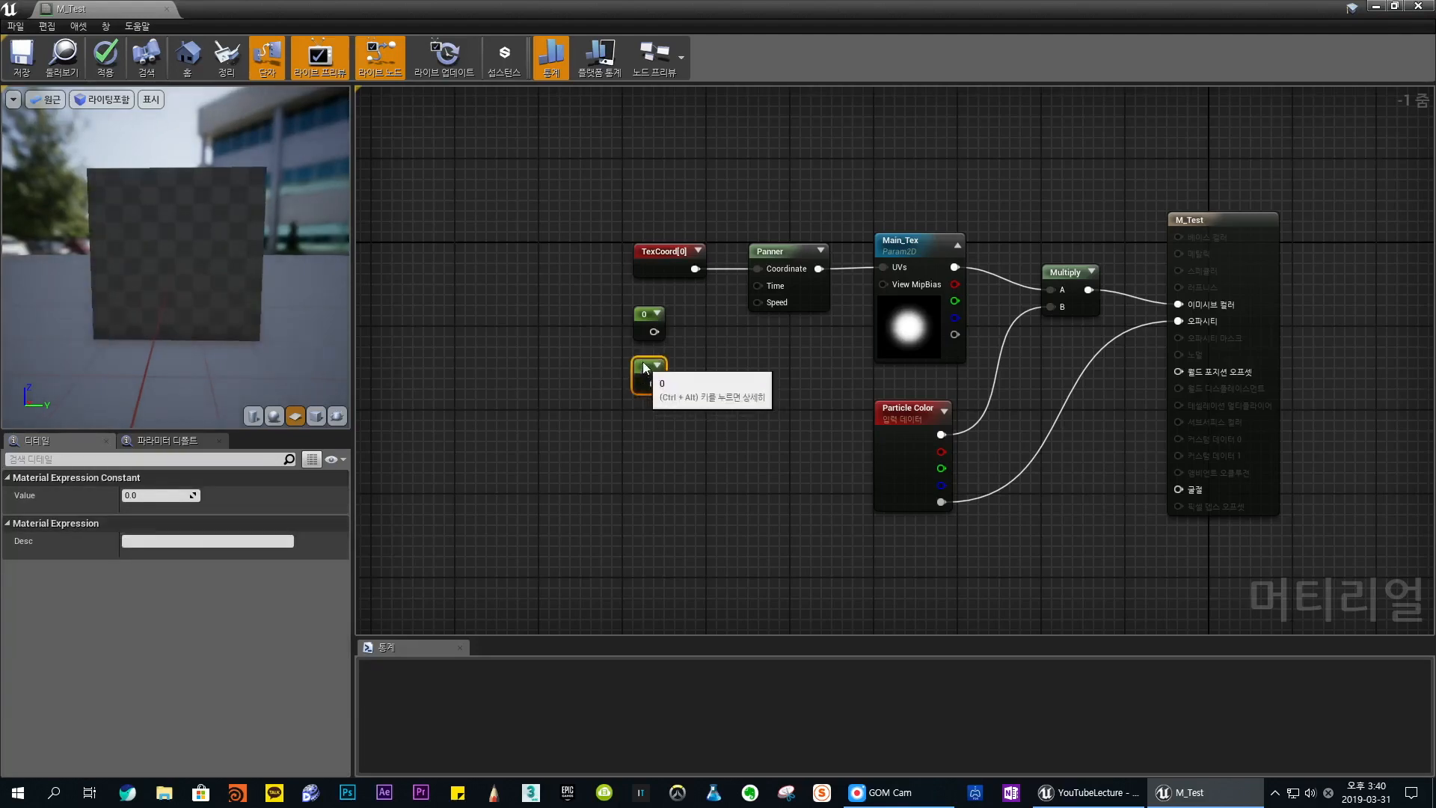
left_click(700, 350)
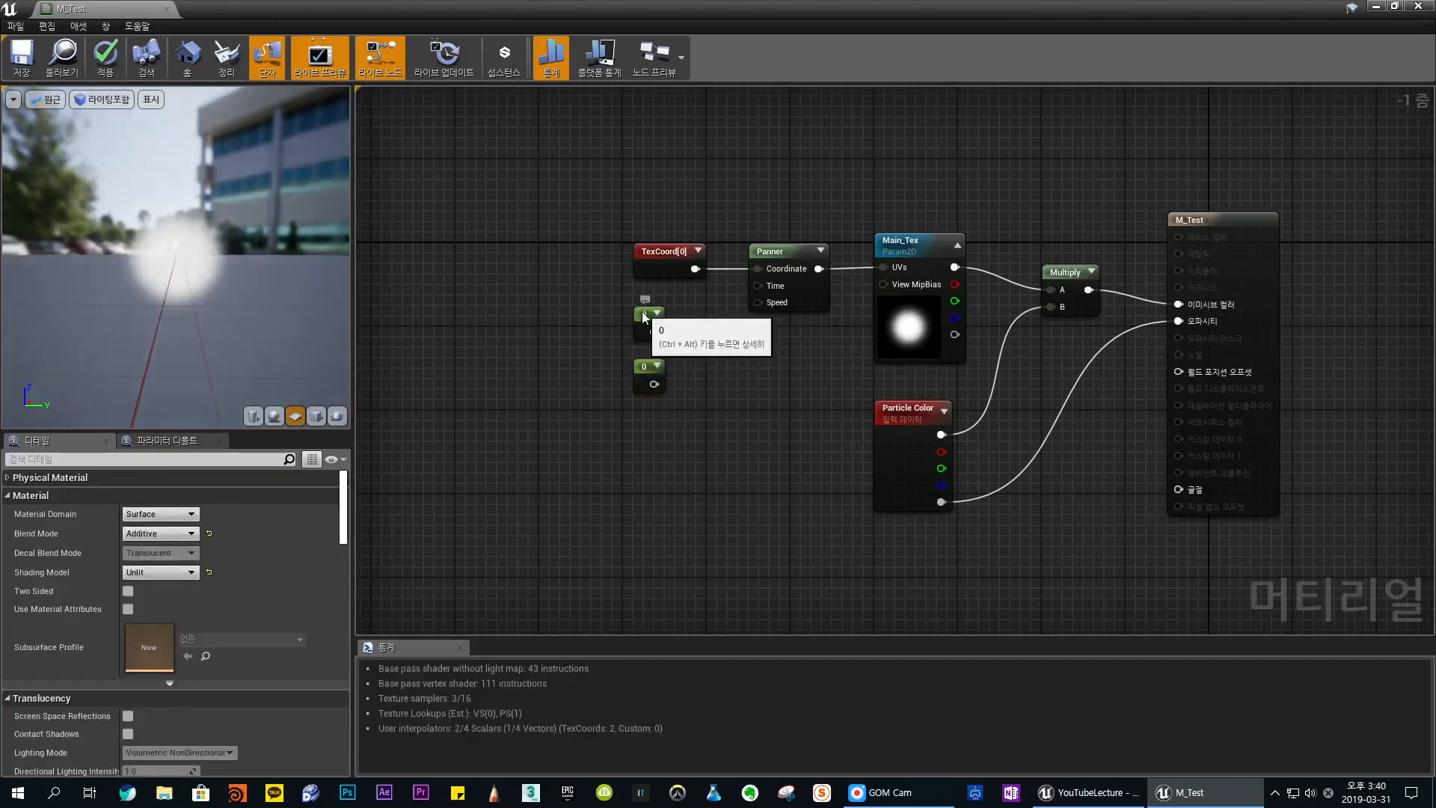
- Compare the two Constant nodes with the Panner's Speed X and Speed Y settings
left_click(637, 309)
left_click(644, 371)
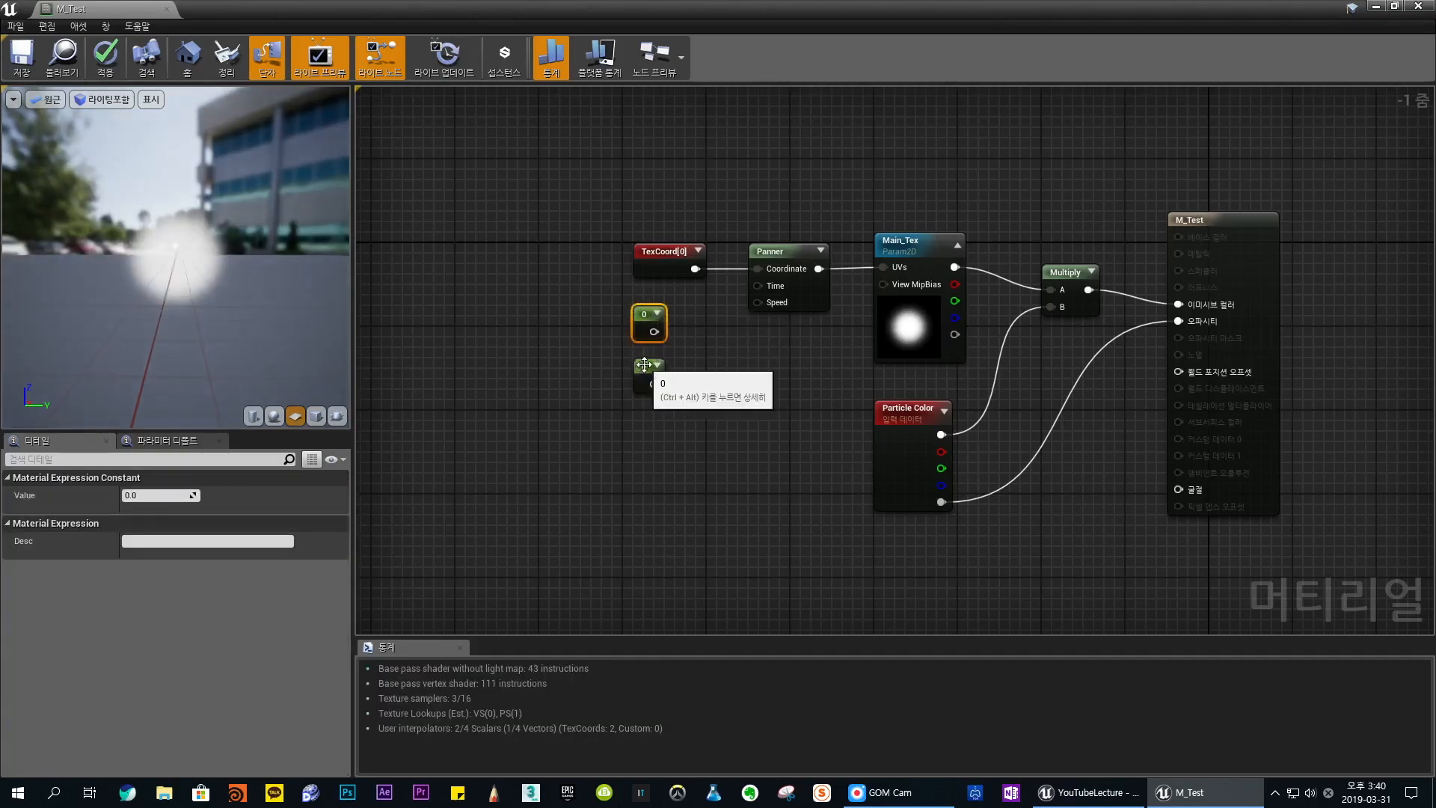
left_click(774, 251)
left_click(642, 312)
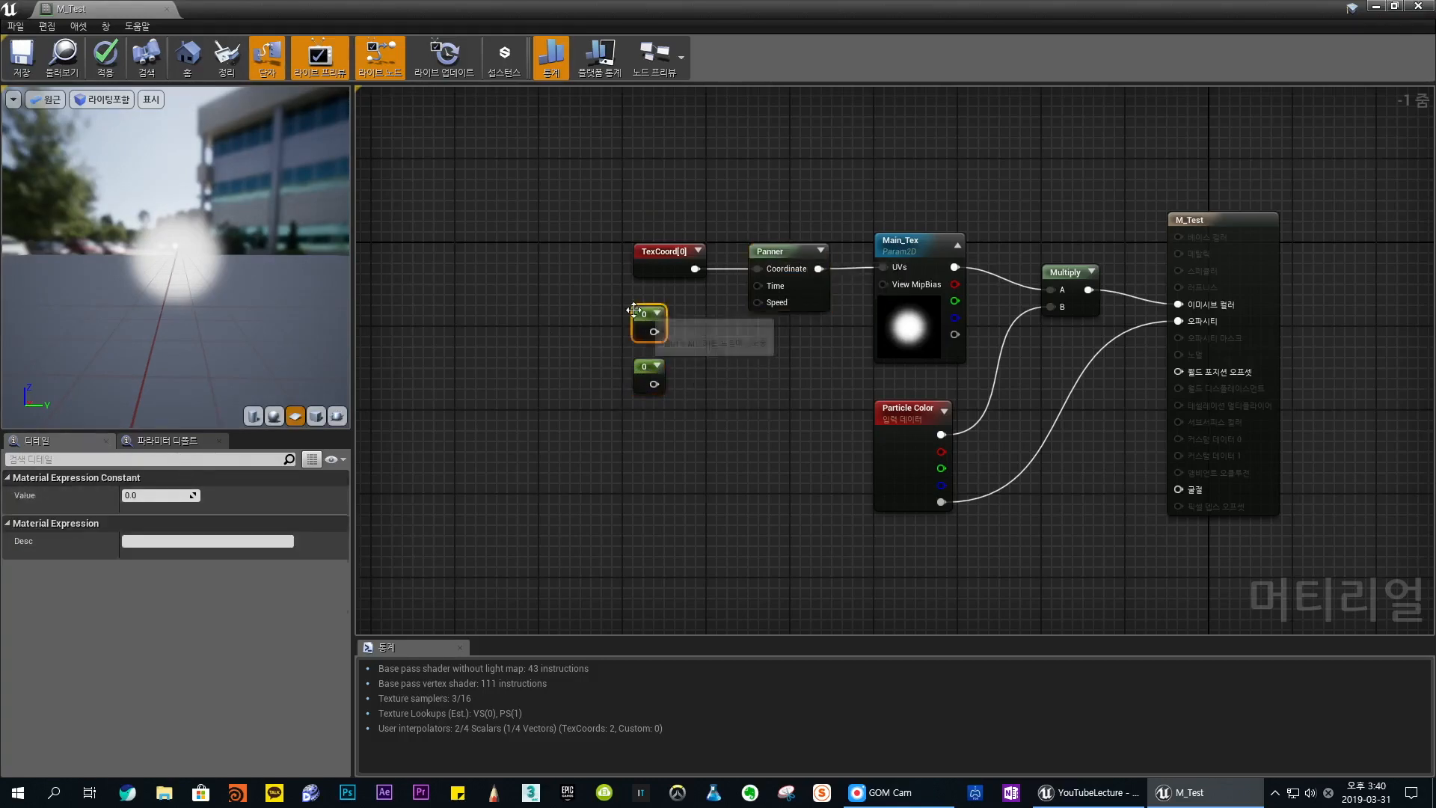
left_click(771, 254)
left_click(639, 362)
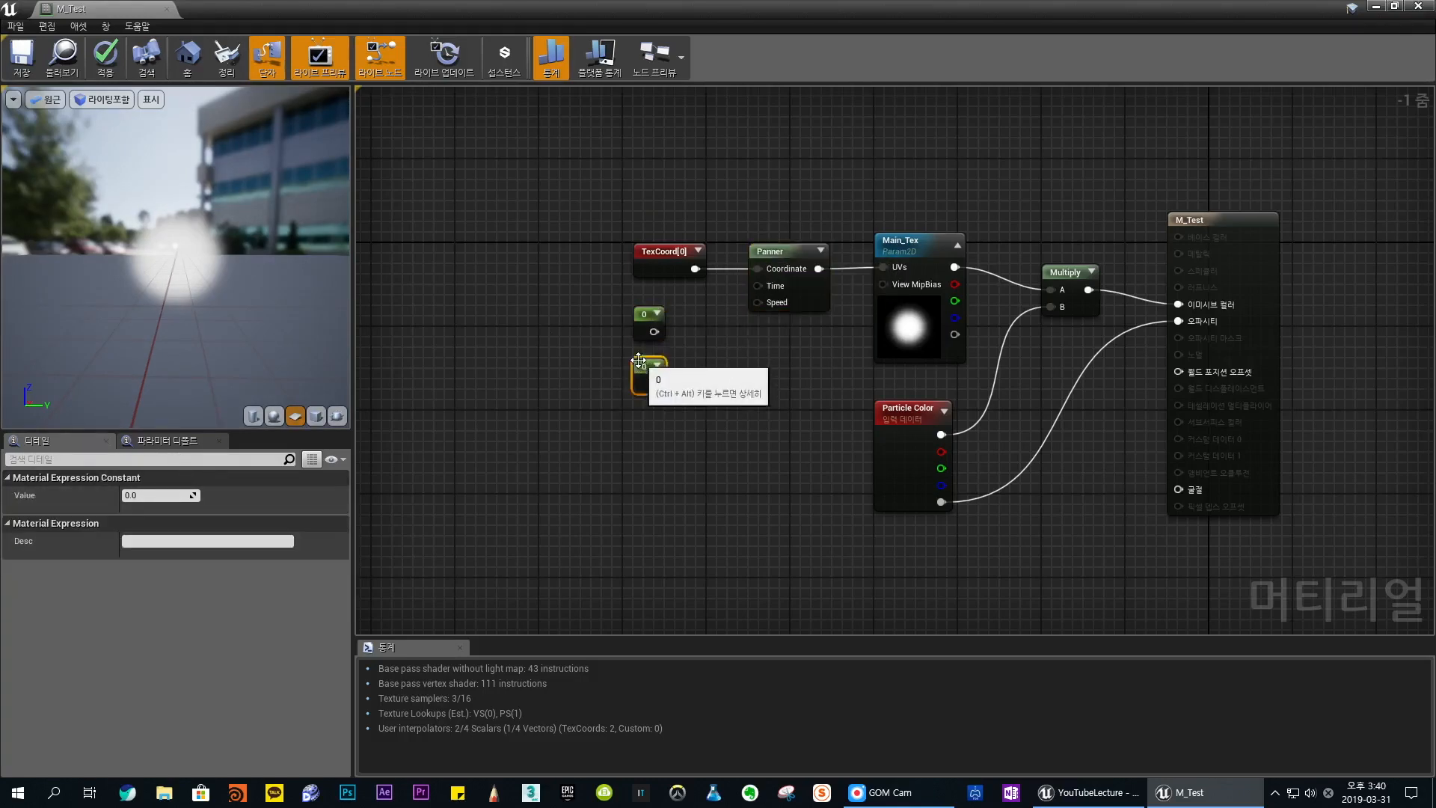
left_click(695, 345)
left_click(778, 253)
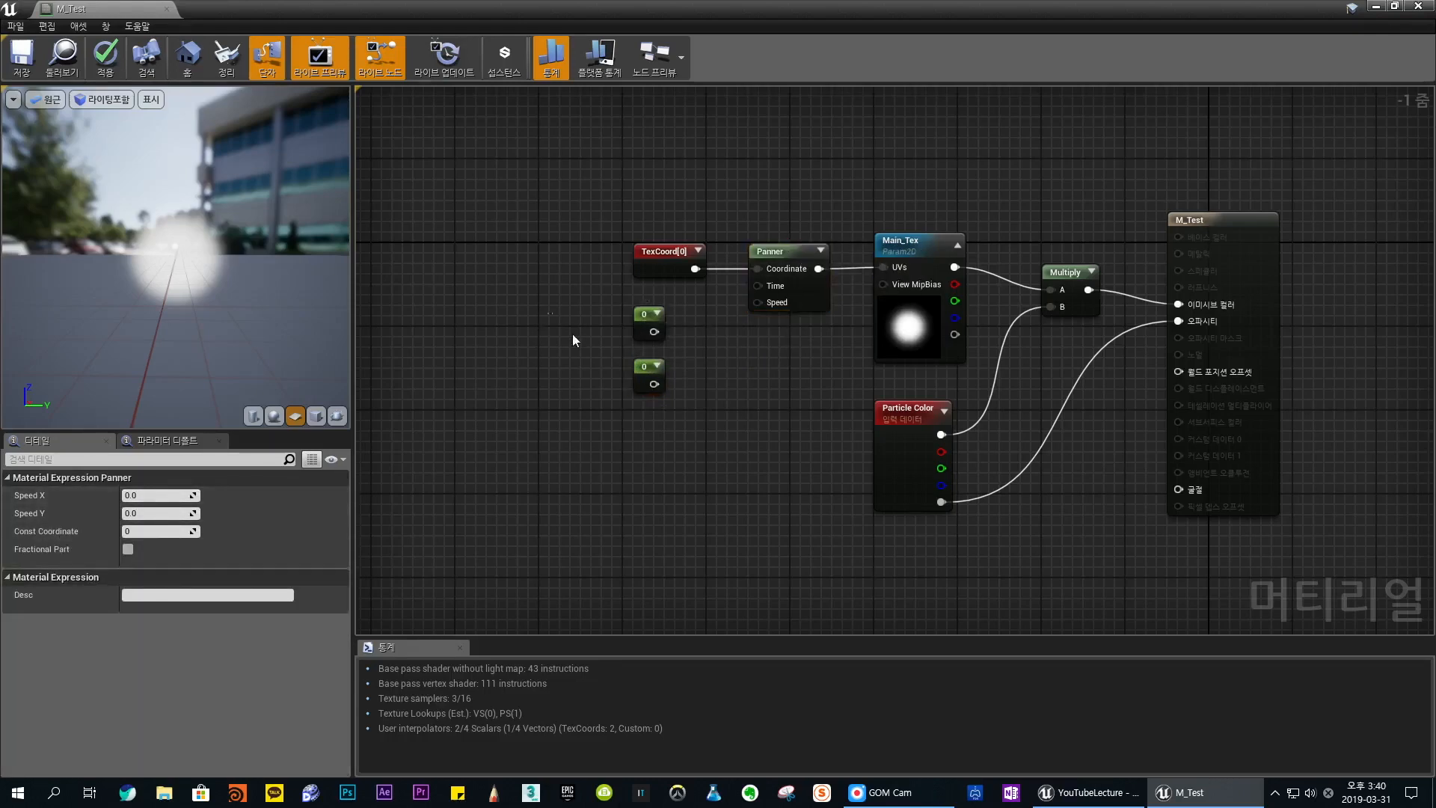
- Add an AppendVector node just beside the two Constant nodes below TexCoord
left_click_drag(572, 334, 697, 420)
left_click(697, 419)
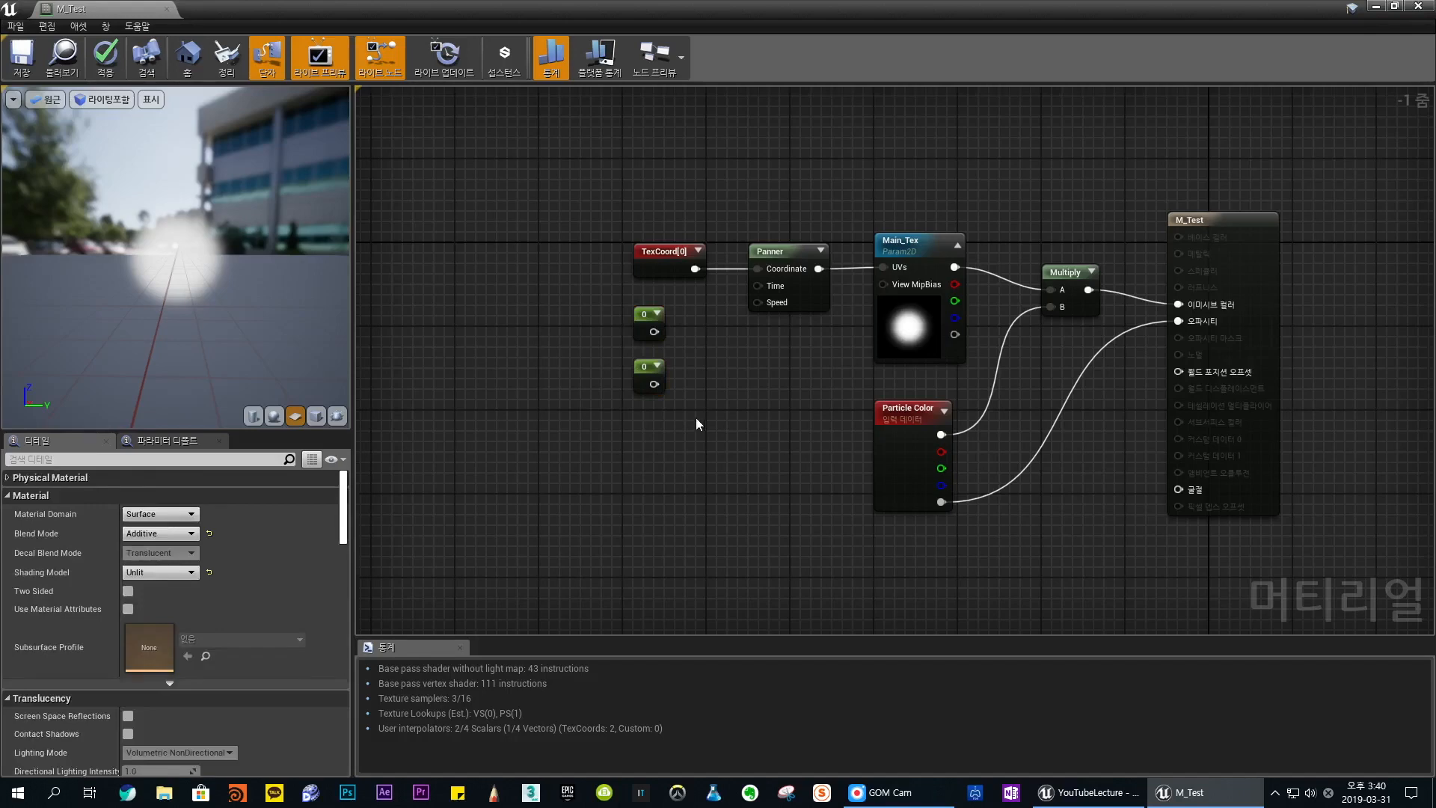
right_click(703, 350)
type("append")
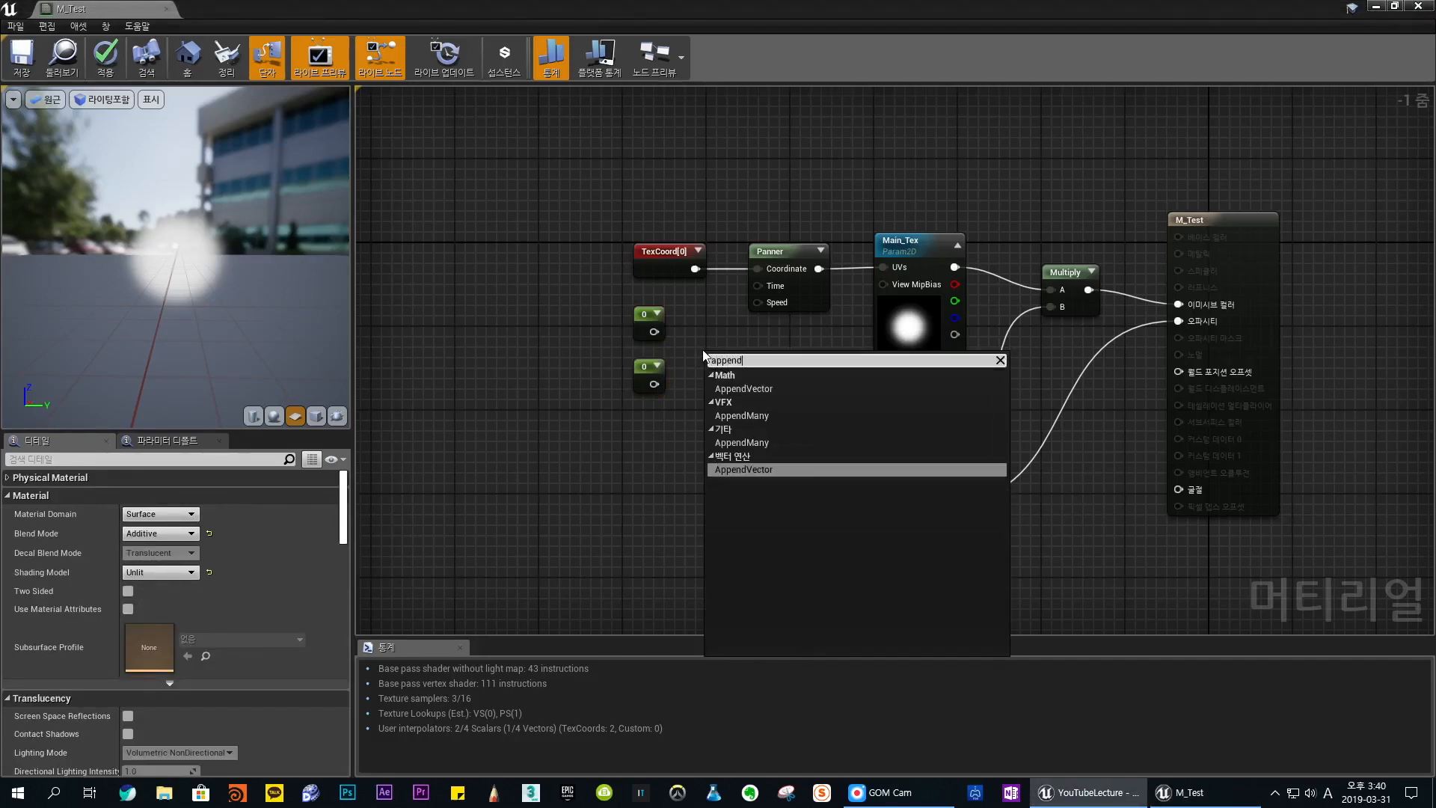
key("Return")
left_click_drag(721, 359, 704, 326)
- Space out the Constants and Append node, wire the Constants into Append's A and B, and feed its output into the Panner's Speed
left_click_drag(644, 318, 634, 317)
left_click_drag(645, 369, 633, 367)
mouse_move(709, 327)
left_mouse_down()
mouse_move(691, 317)
mouse_move(708, 322)
mouse_move(683, 331)
left_mouse_up()
left_click_drag(643, 383, 758, 302)
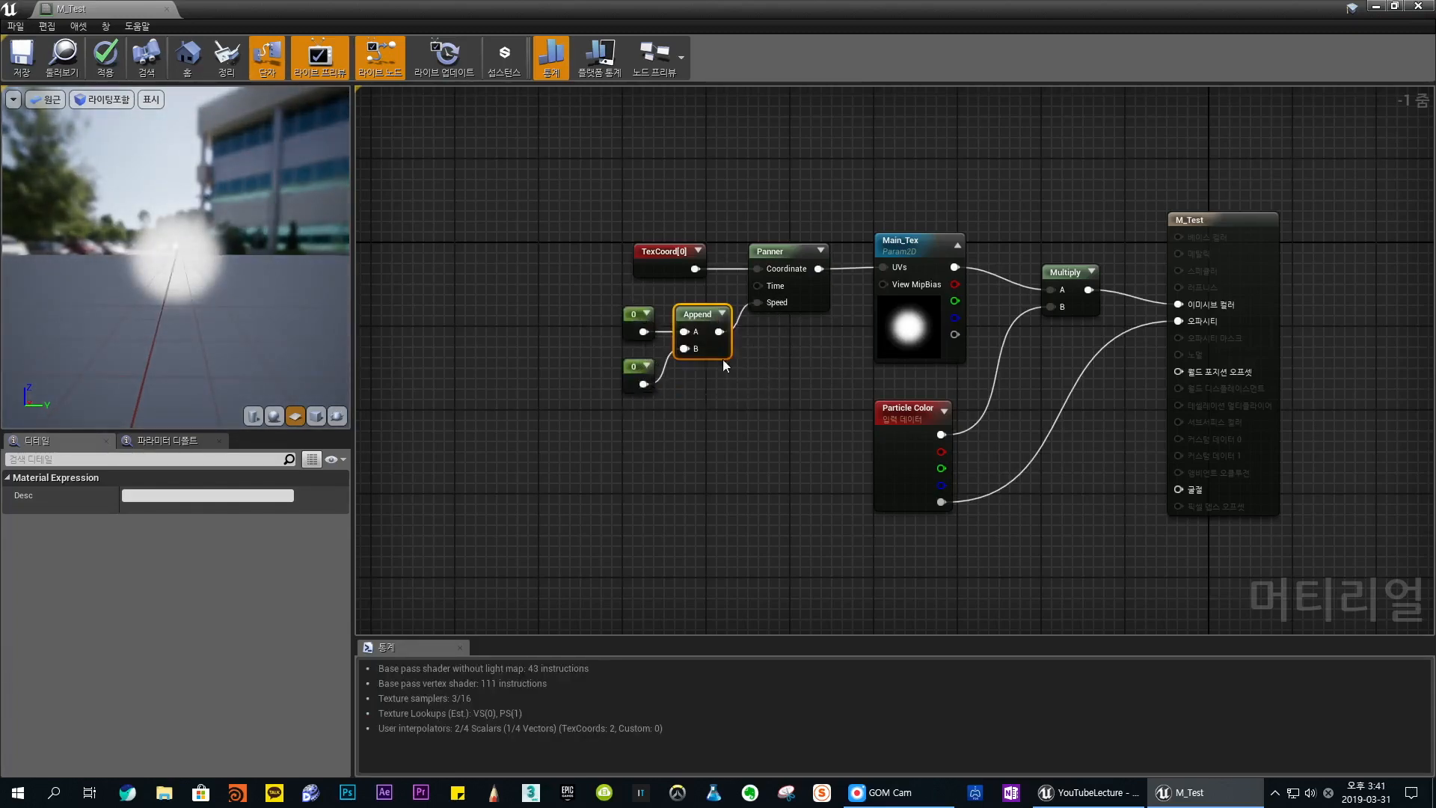
- Set the Constant feeding Append's A input to 1 and compare it with the Panner's Speed X in the preview
left_click(636, 317)
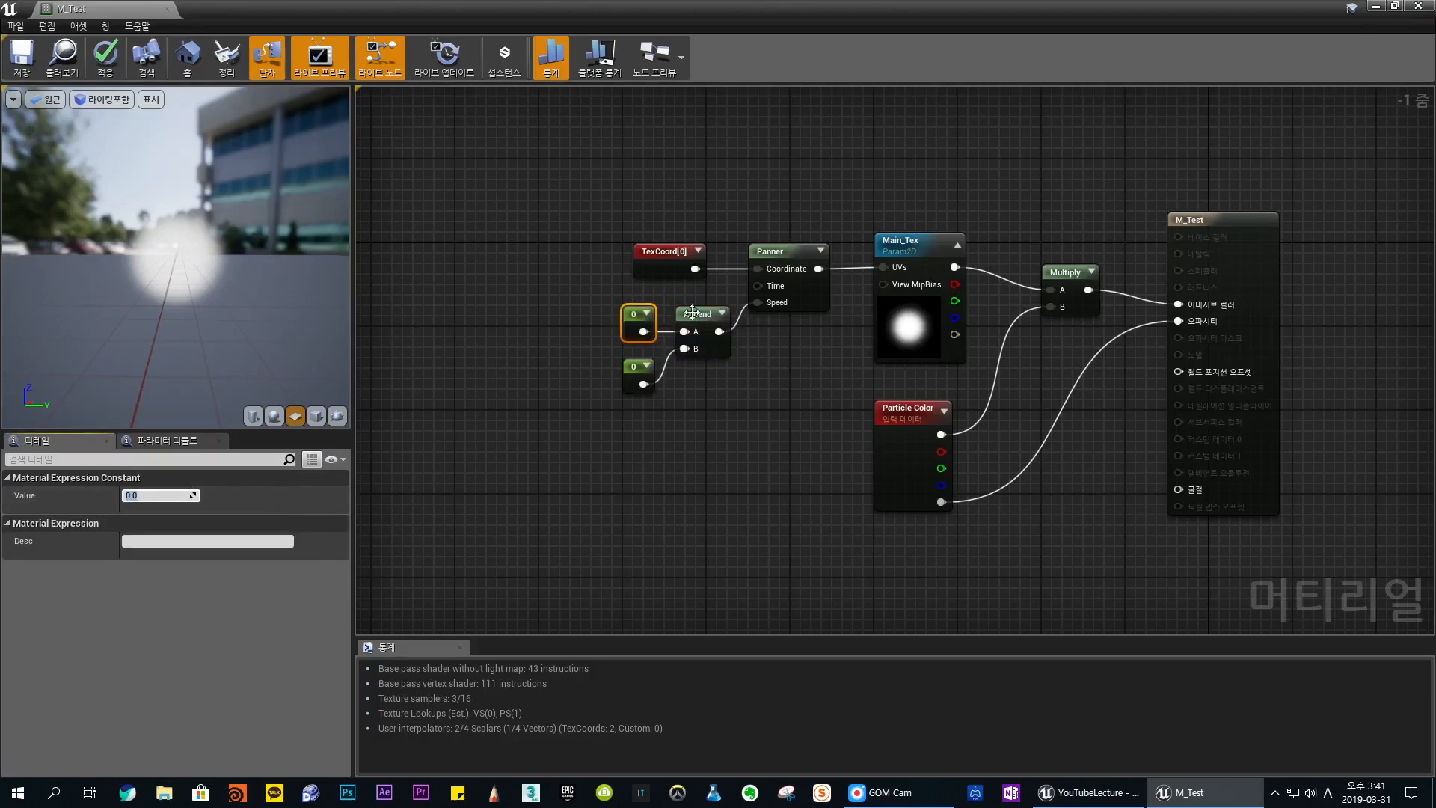
type("1")
key("Return")
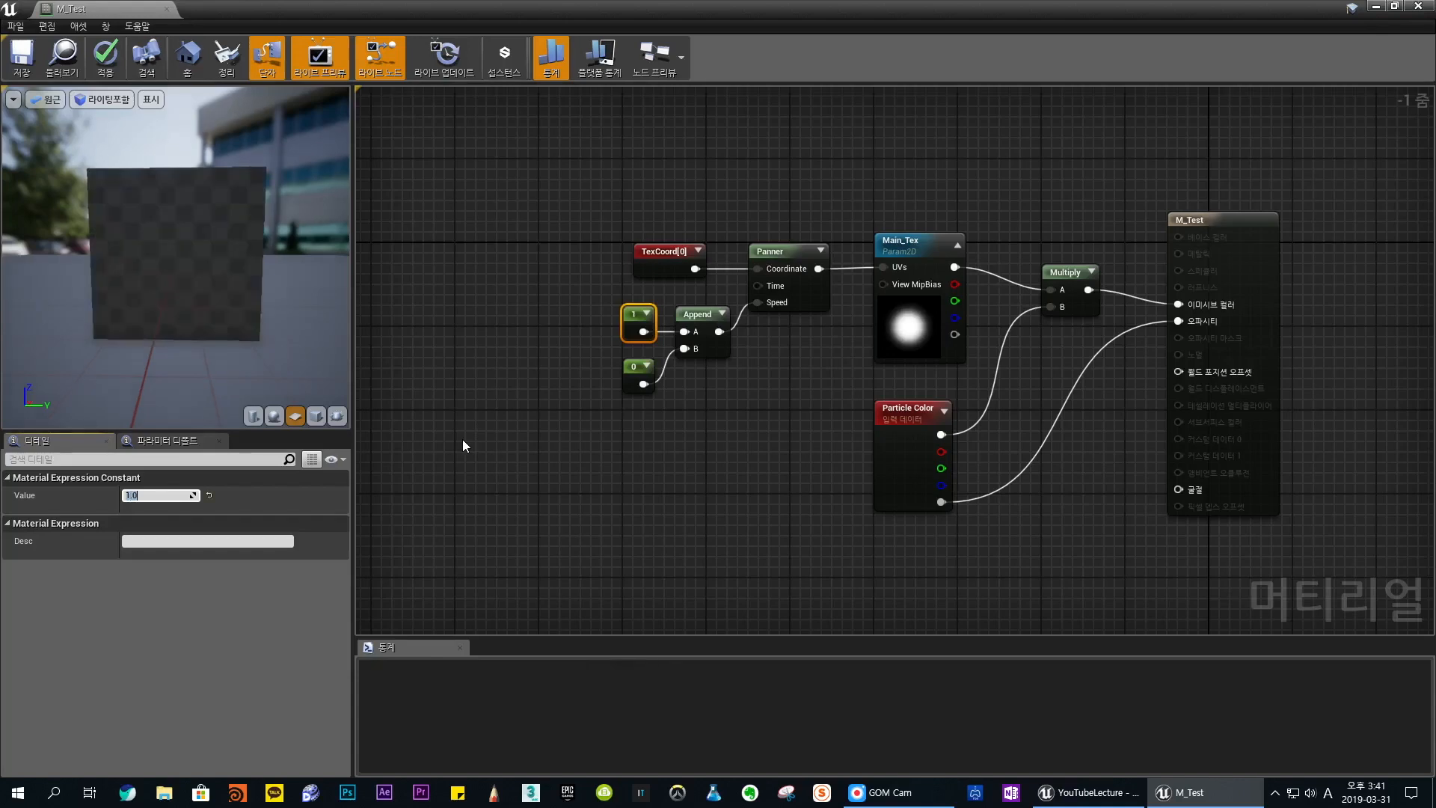
left_click(777, 252)
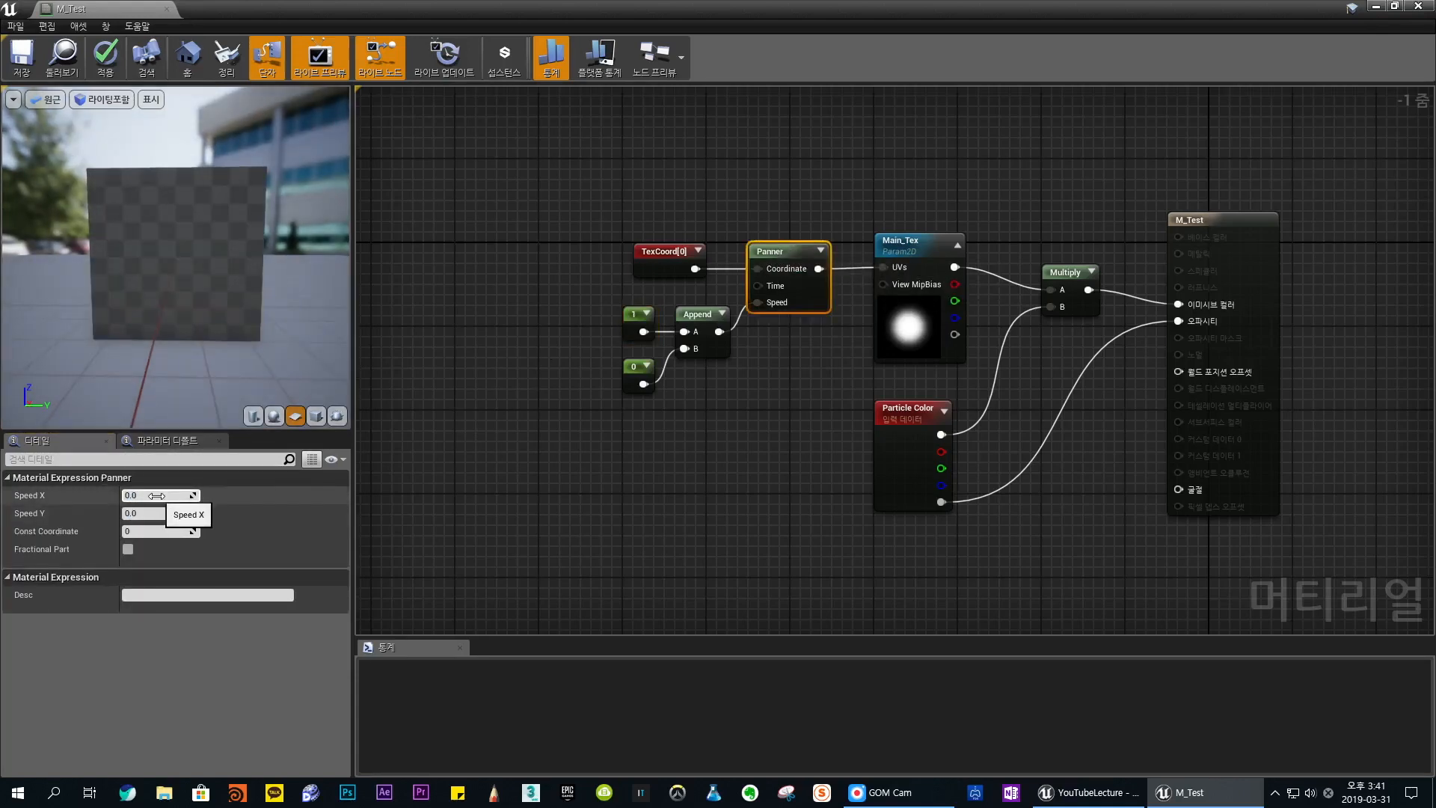
left_click_drag(179, 292, 205, 254)
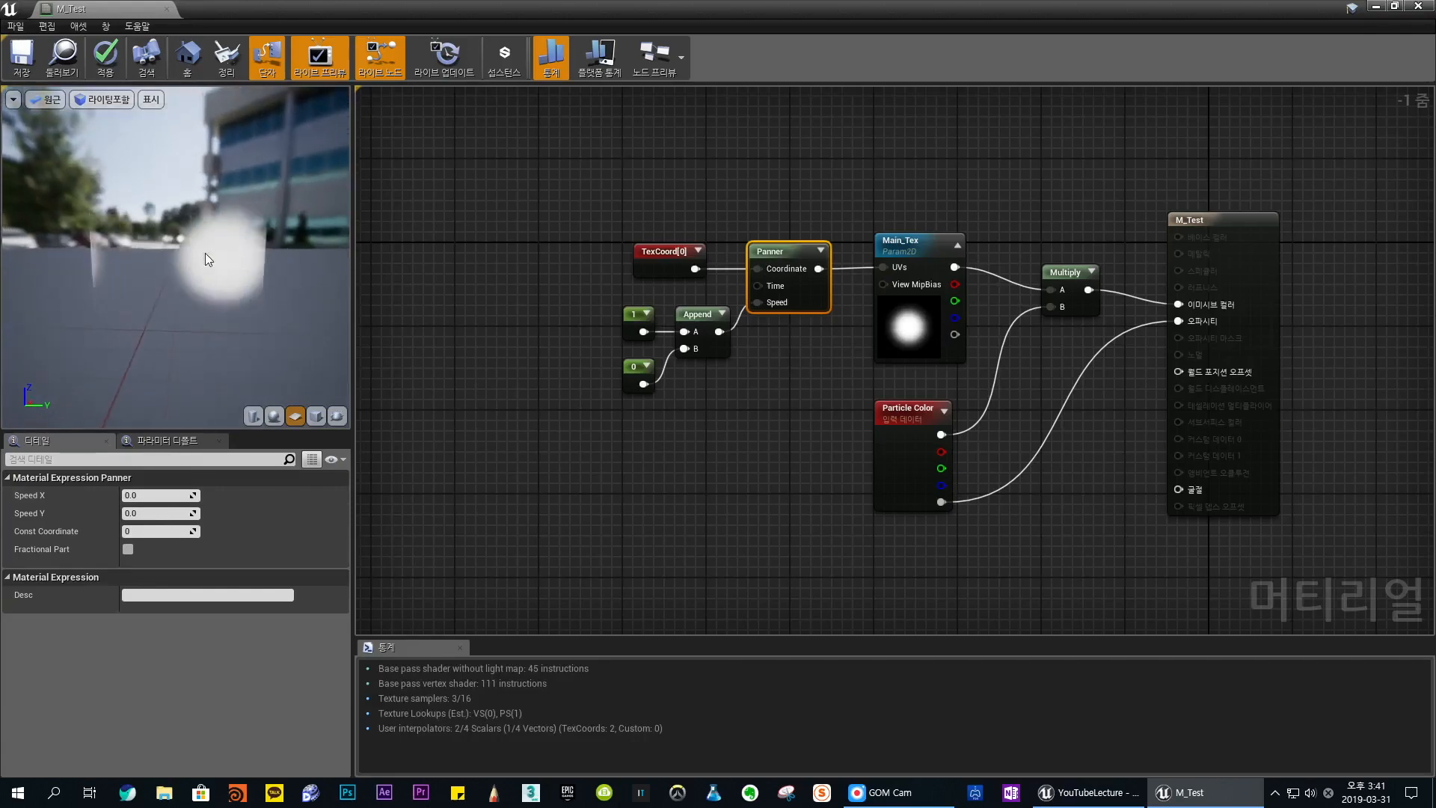
- Set Append's A Constant to 0 and its B Constant to 1, and check the panning direction in the preview
left_click(624, 368)
left_click(628, 310)
left_click(139, 495)
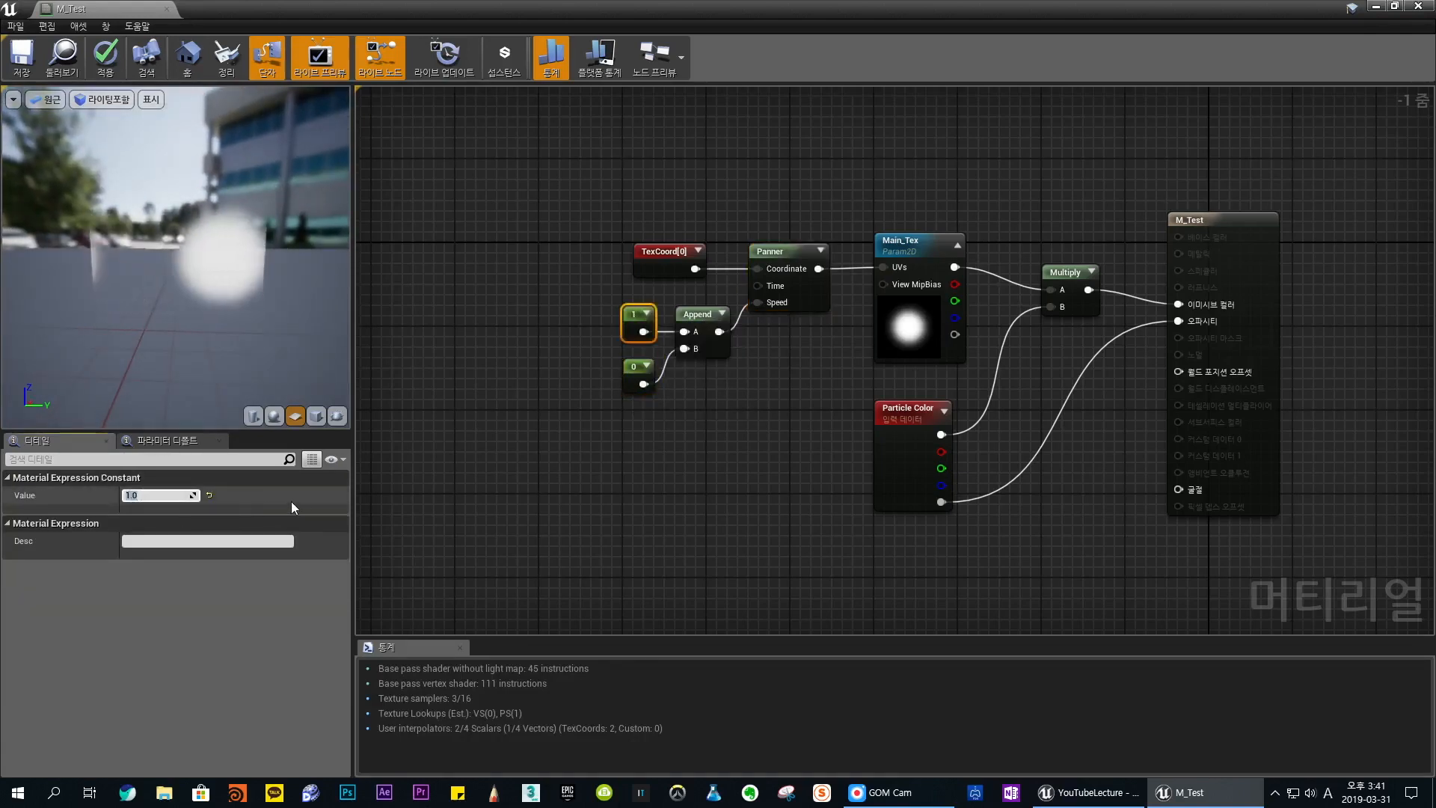
type("0")
key("Return")
left_click(637, 374)
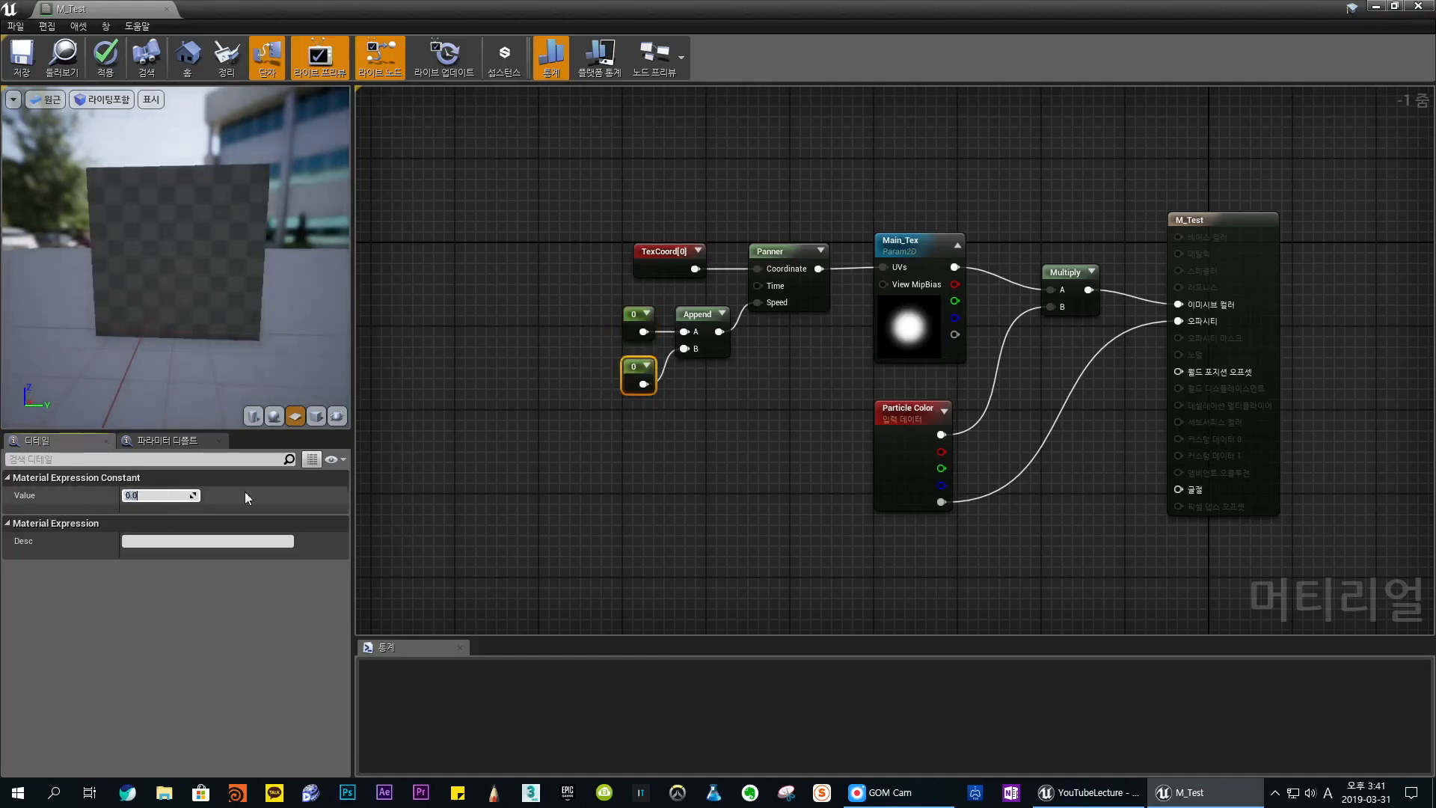
type("1")
key("Return")
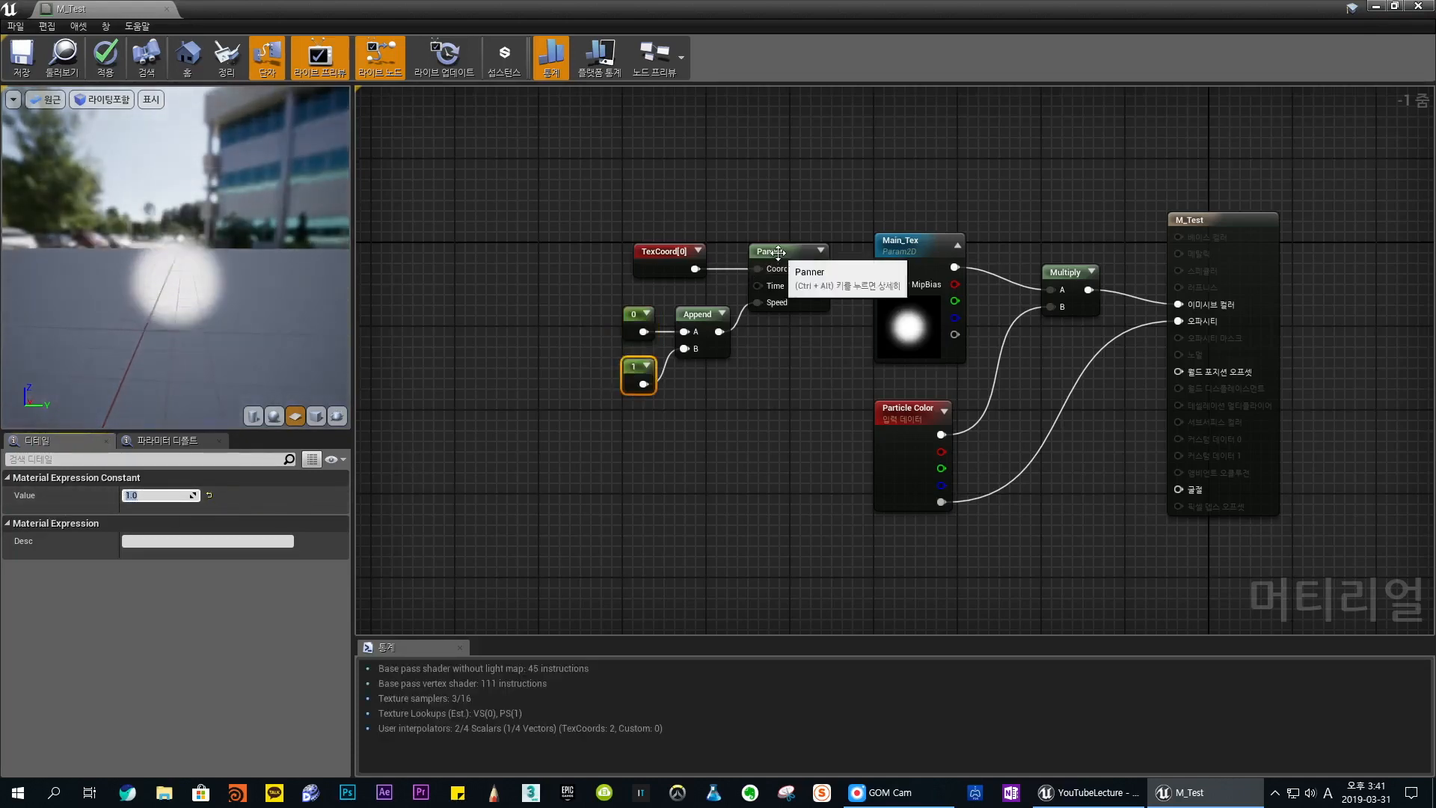
left_click(766, 253)
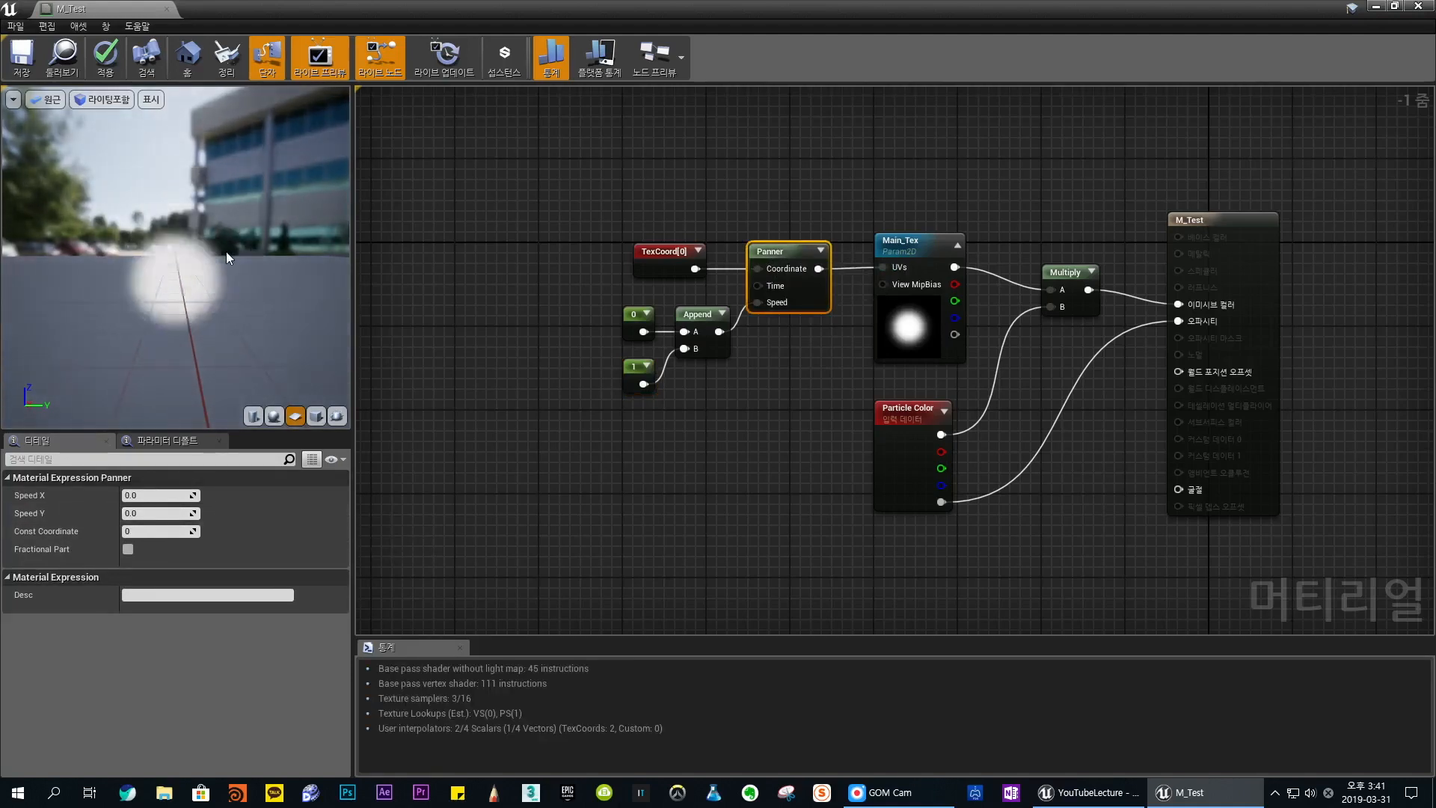
mouse_move(254, 314)
left_mouse_down()
mouse_move(267, 327)
mouse_move(246, 303)
left_mouse_up()
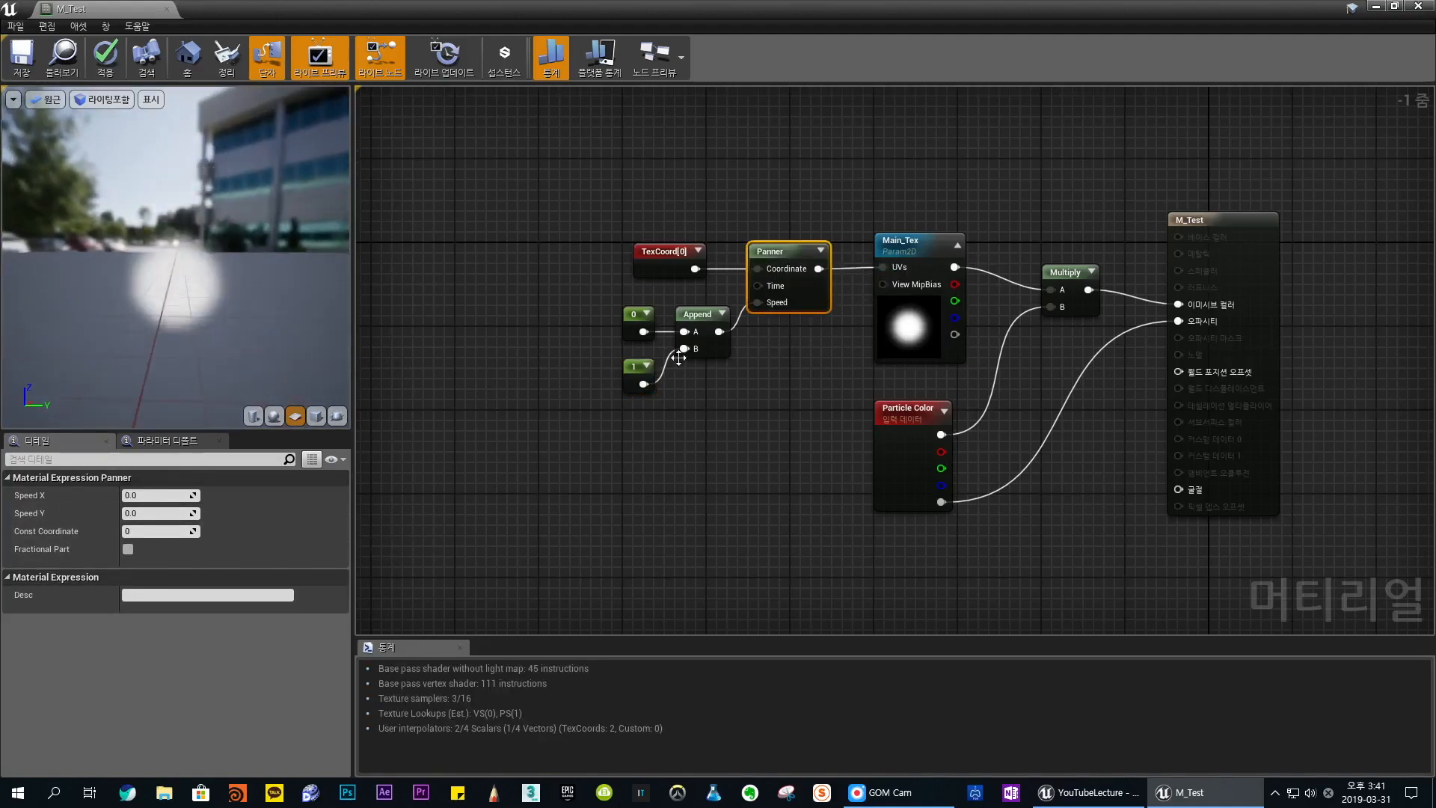
- Set the Constant feeding Append's B input to 10
left_click(625, 375)
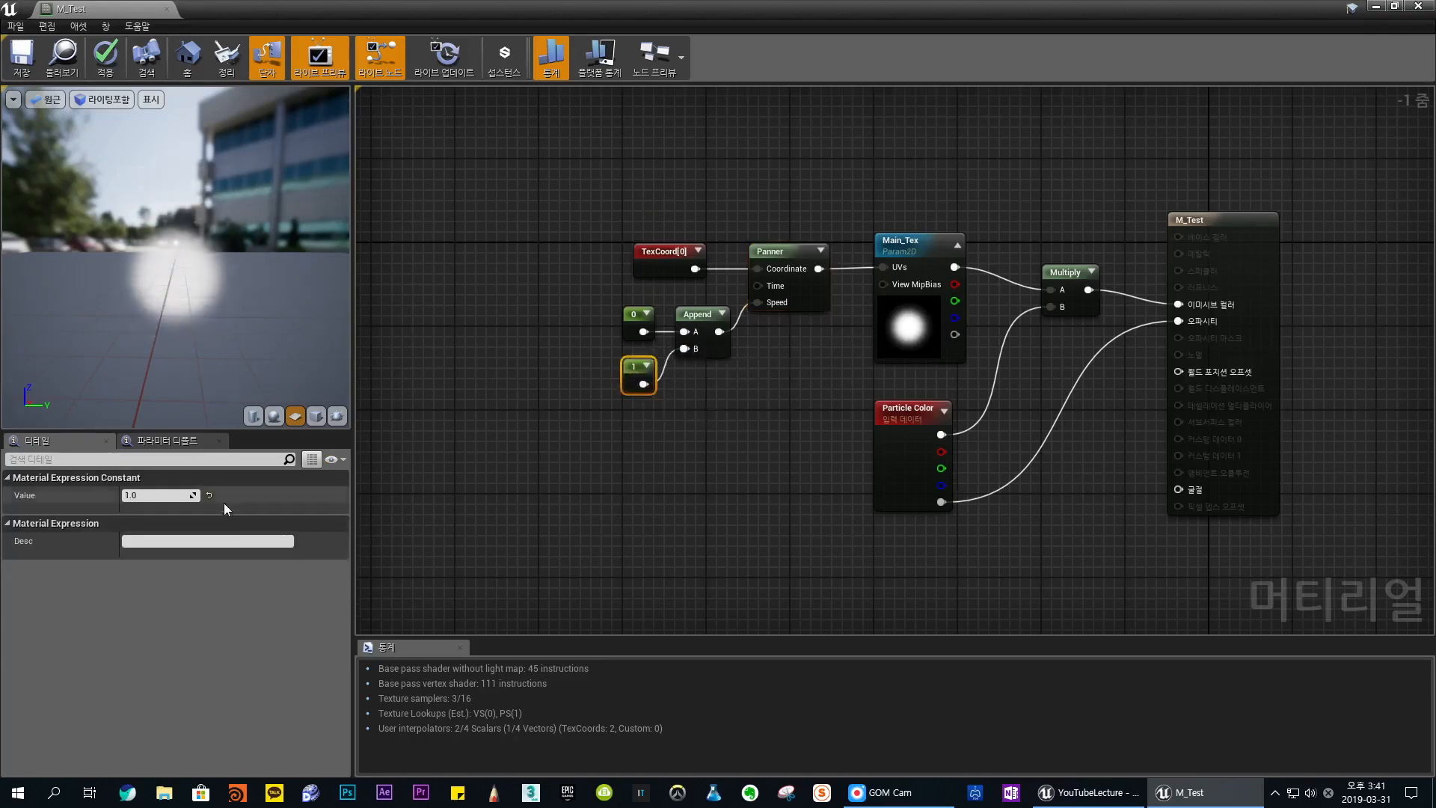
left_click(169, 496)
type("10")
key("Return")
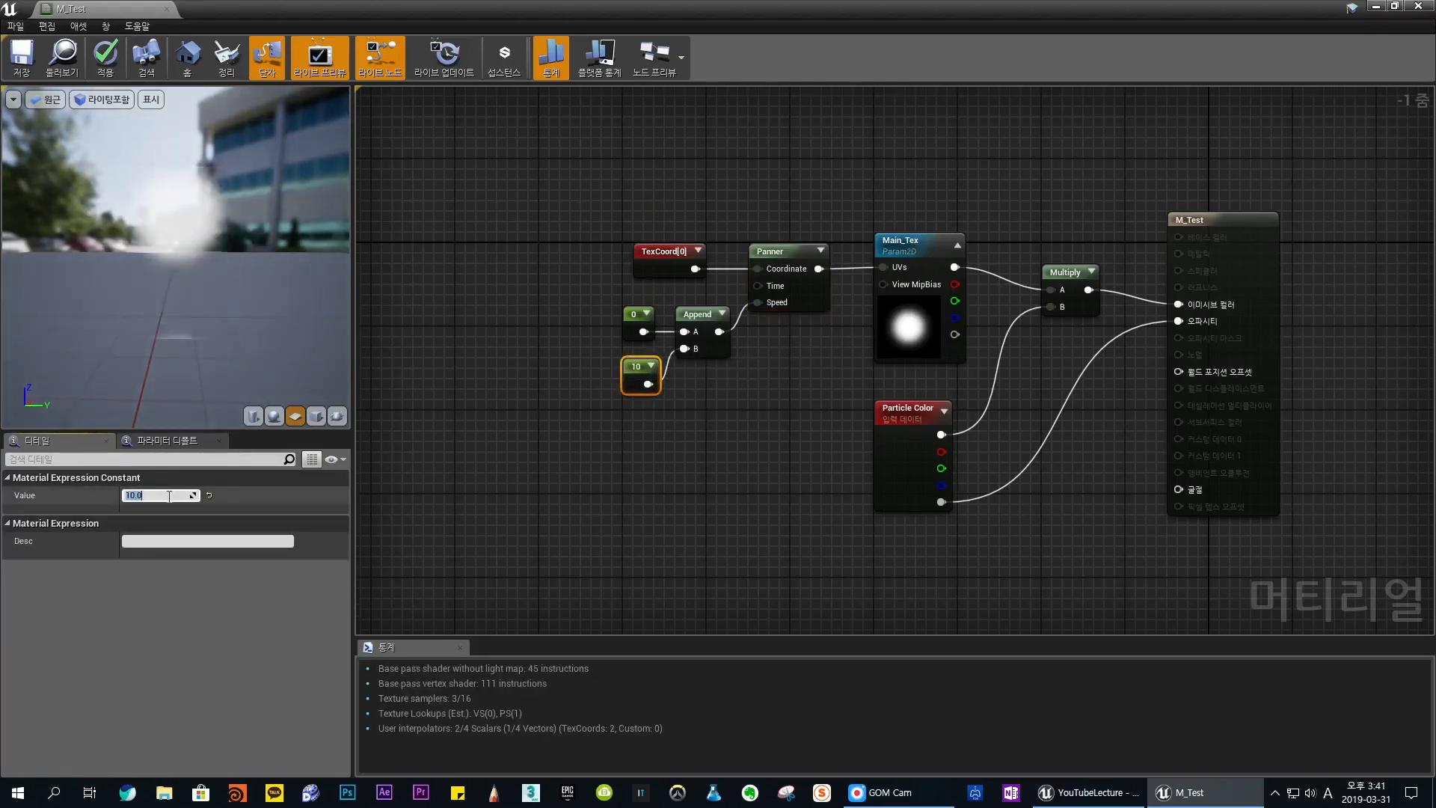
left_click(707, 337)
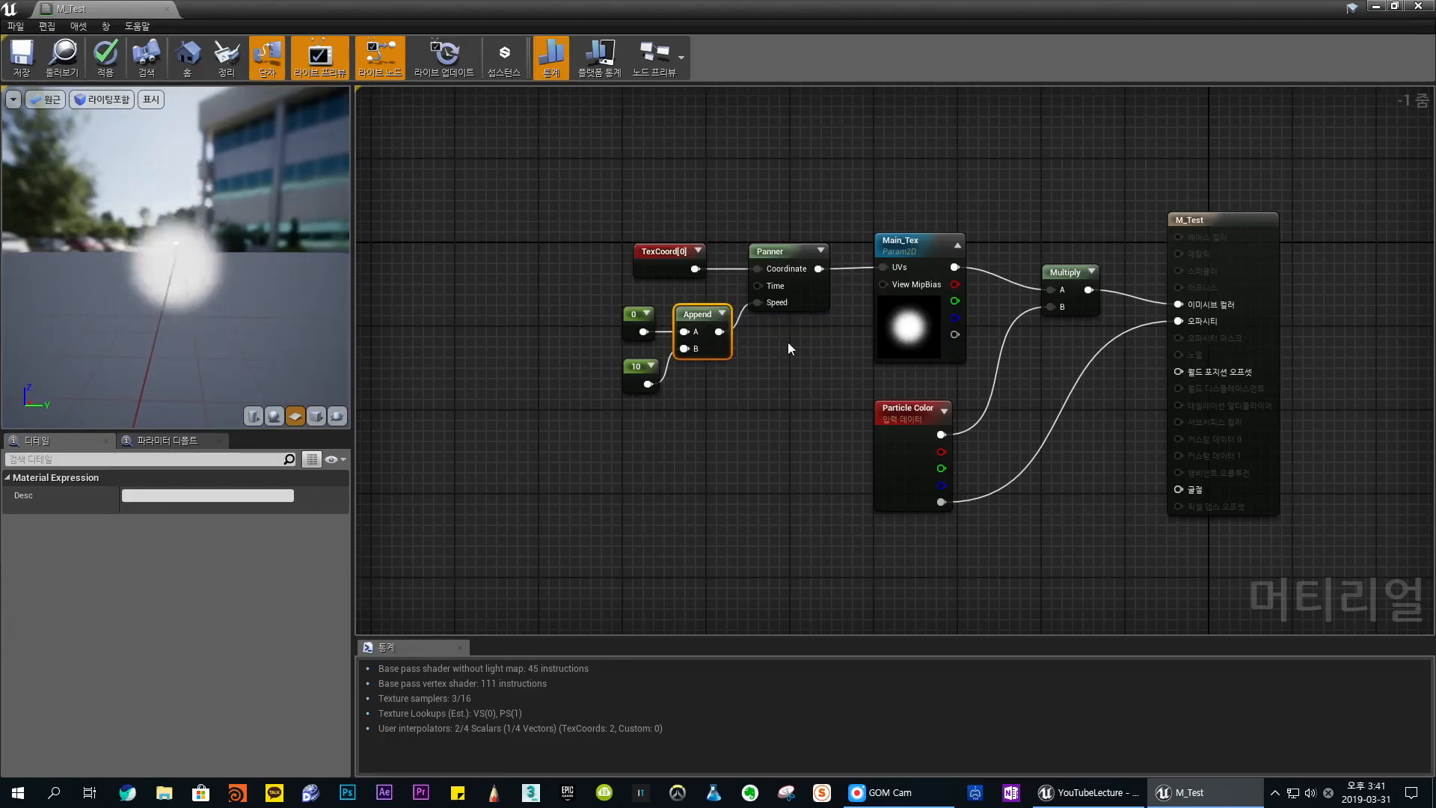
left_click(776, 344)
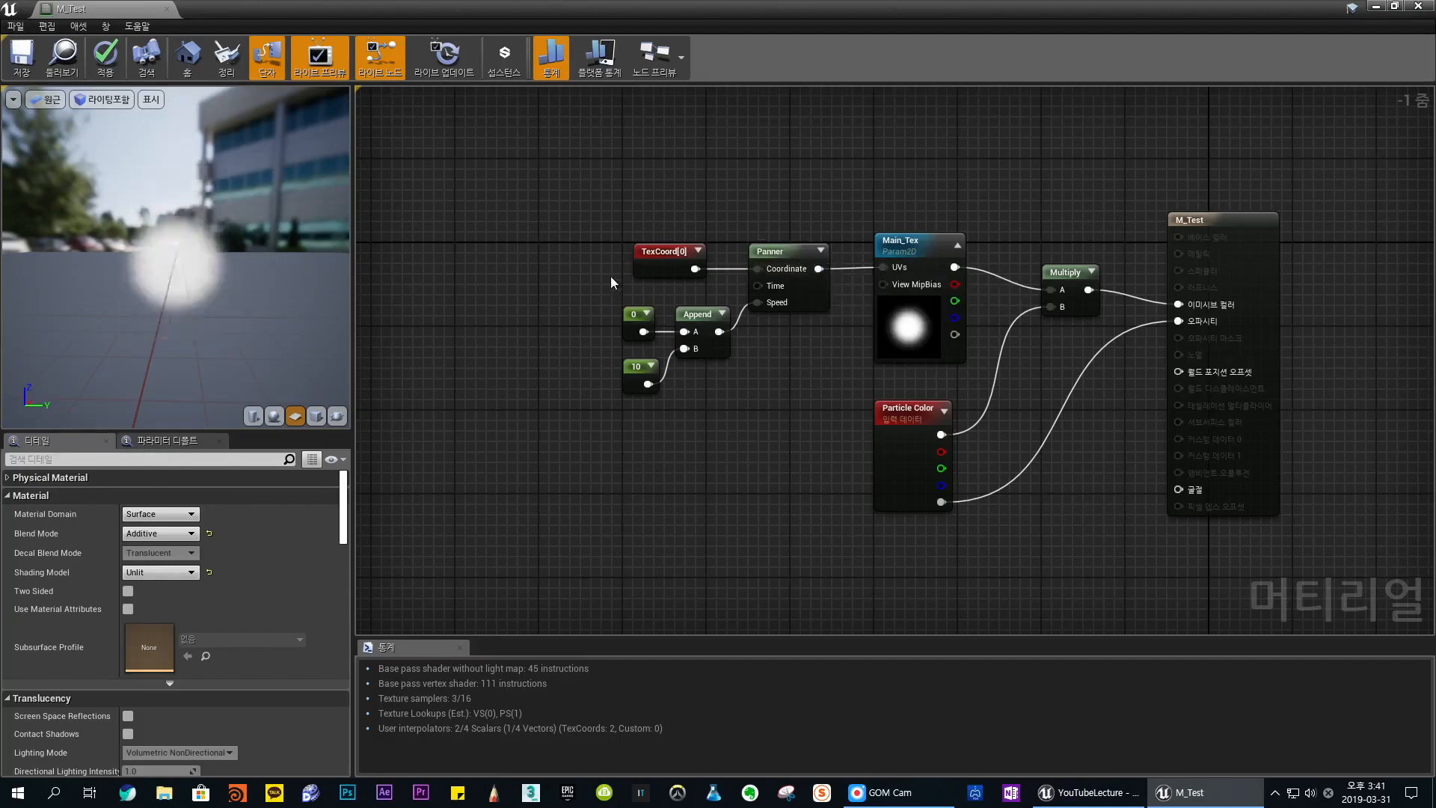
- Move TexCoord up and insert a Multiply node between it and the Panner's Coordinate input, with a new Constant wired into B
left_click_drag(647, 255, 584, 202)
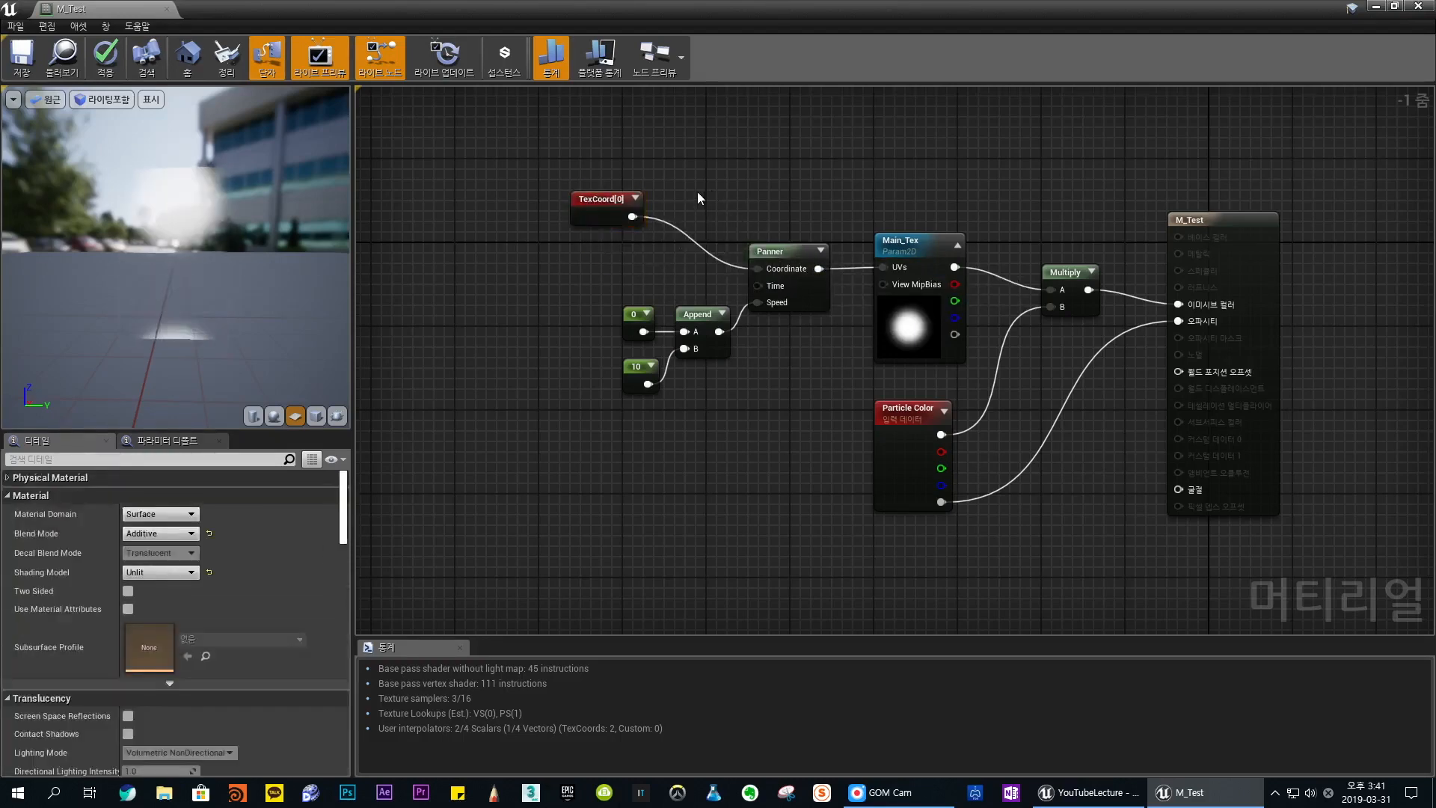
left_click(697, 191)
left_click(606, 259)
left_click_drag(727, 196, 694, 205)
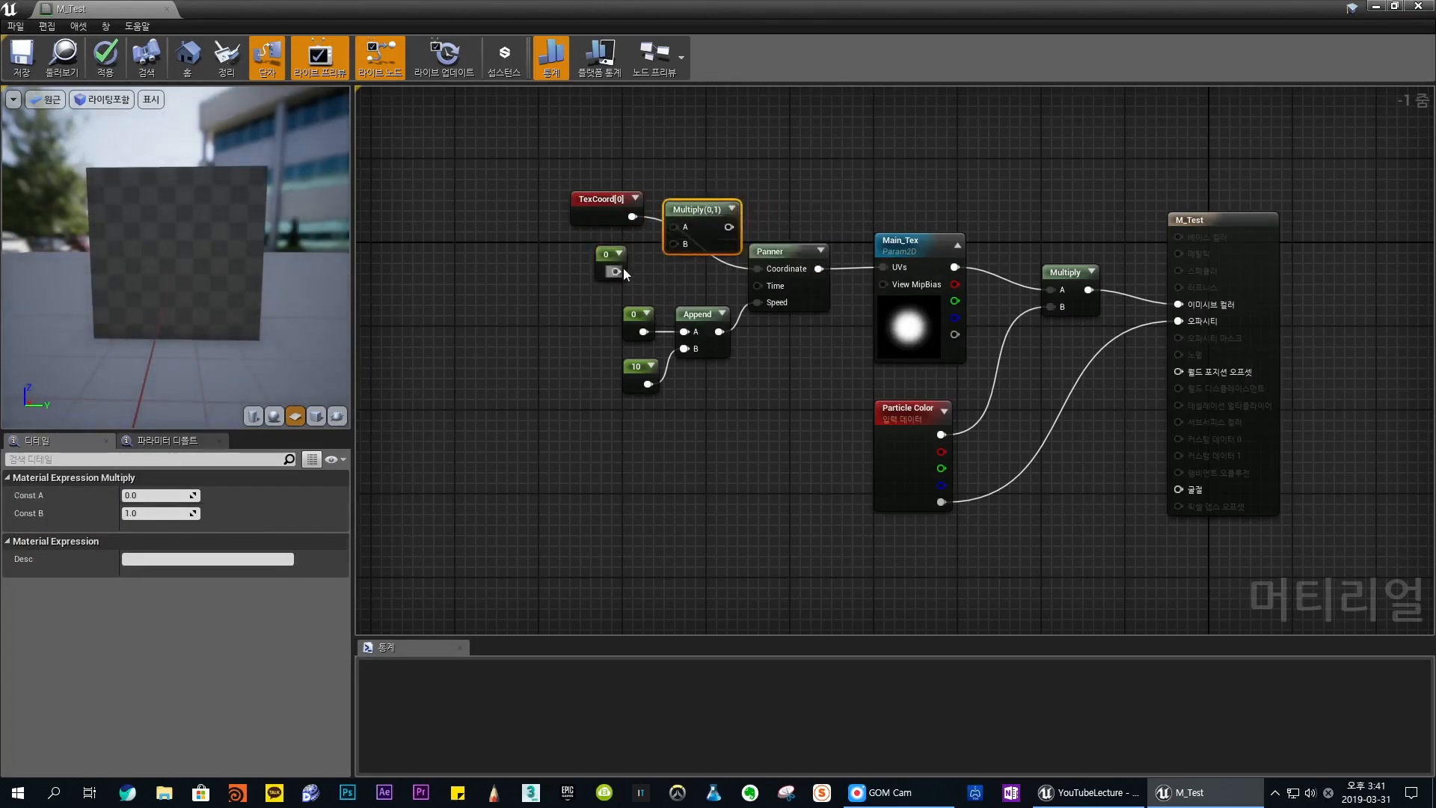
left_click_drag(616, 271, 757, 268)
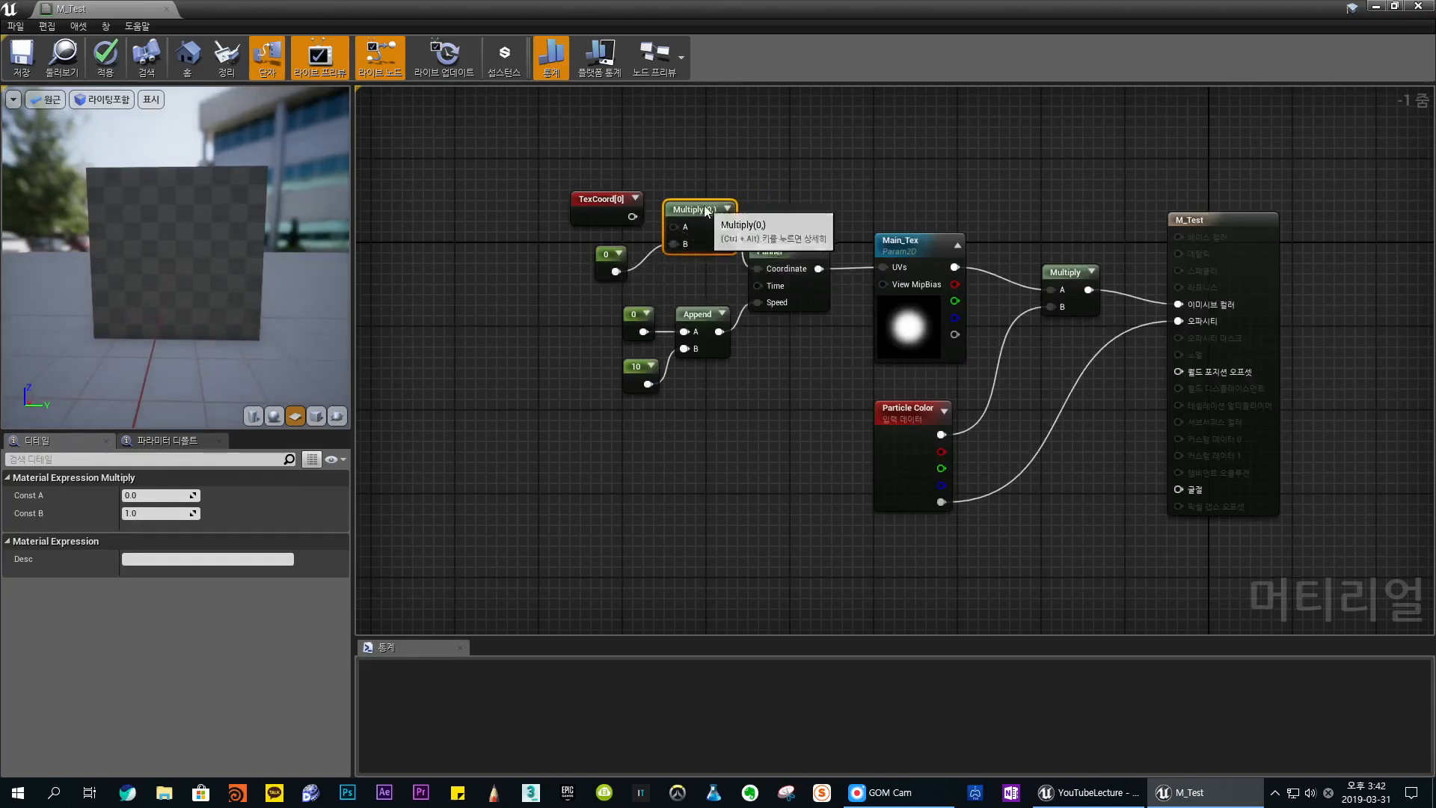
left_click_drag(633, 217, 675, 227)
- Set the Constant that multiplies TexCoord to 2
left_click(610, 258)
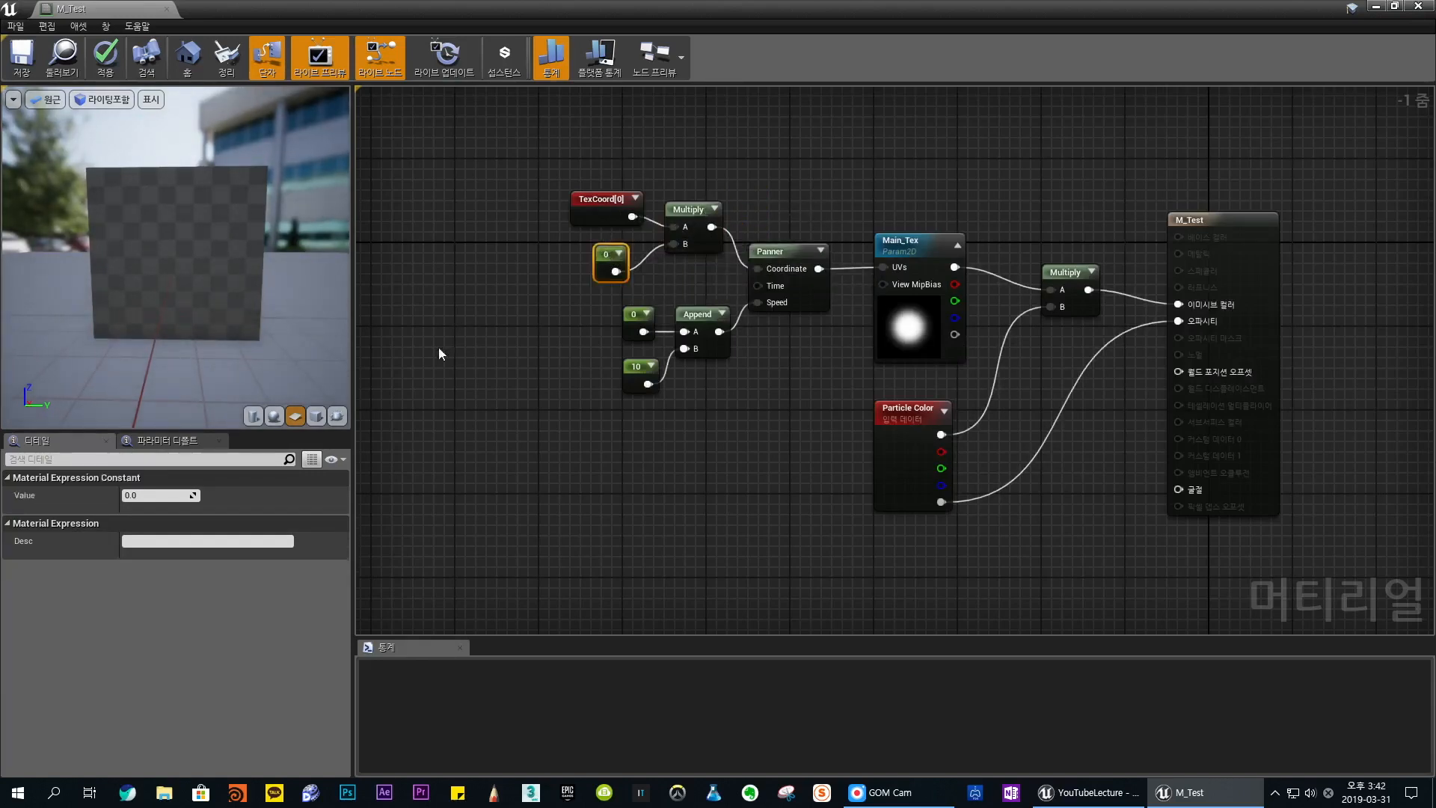
left_click(168, 494)
type("2")
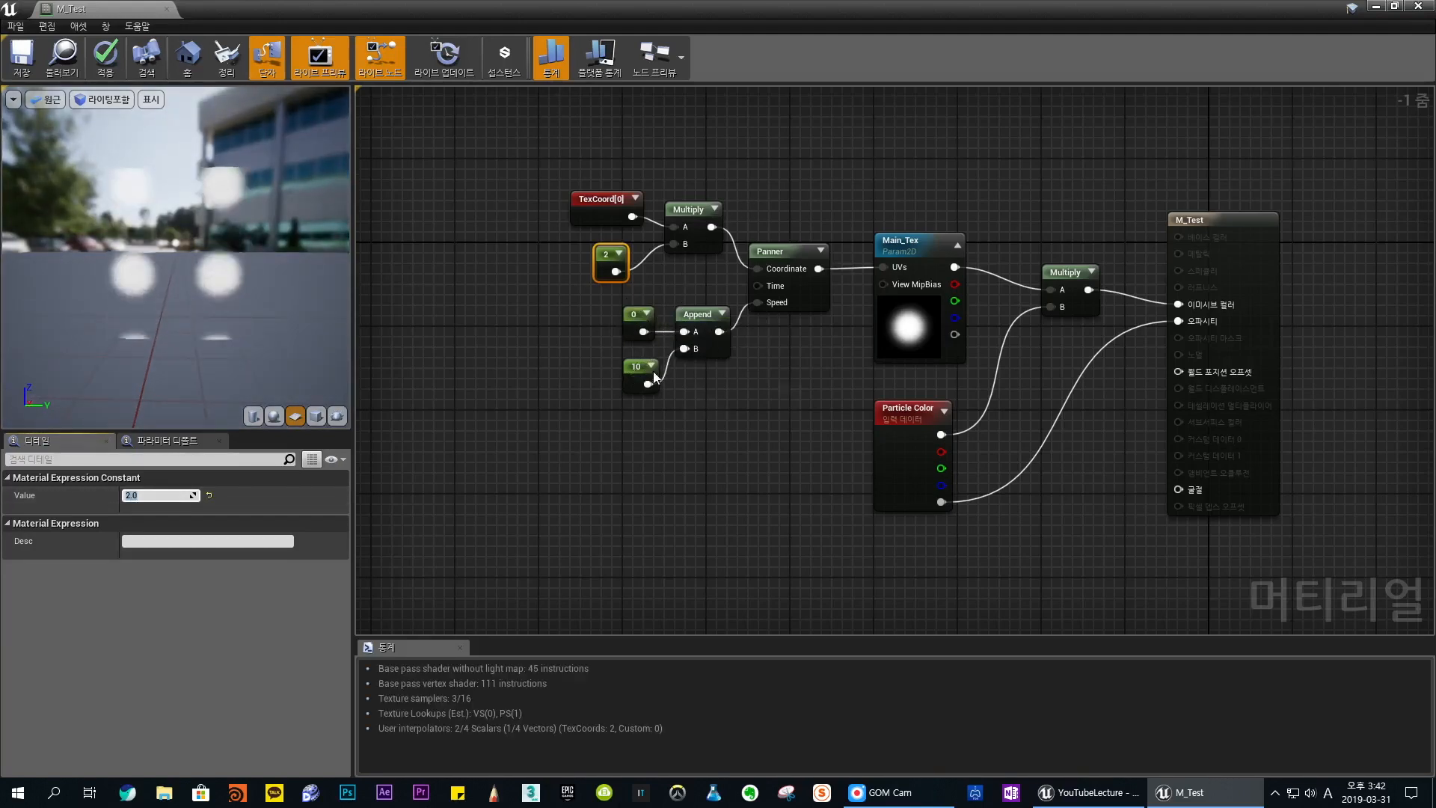
- Shift the Append node and its two Constants slightly left, and lower the Multiply node beside TexCoord
left_click_drag(584, 305, 728, 413)
left_click_drag(728, 353, 718, 353)
left_click(766, 389)
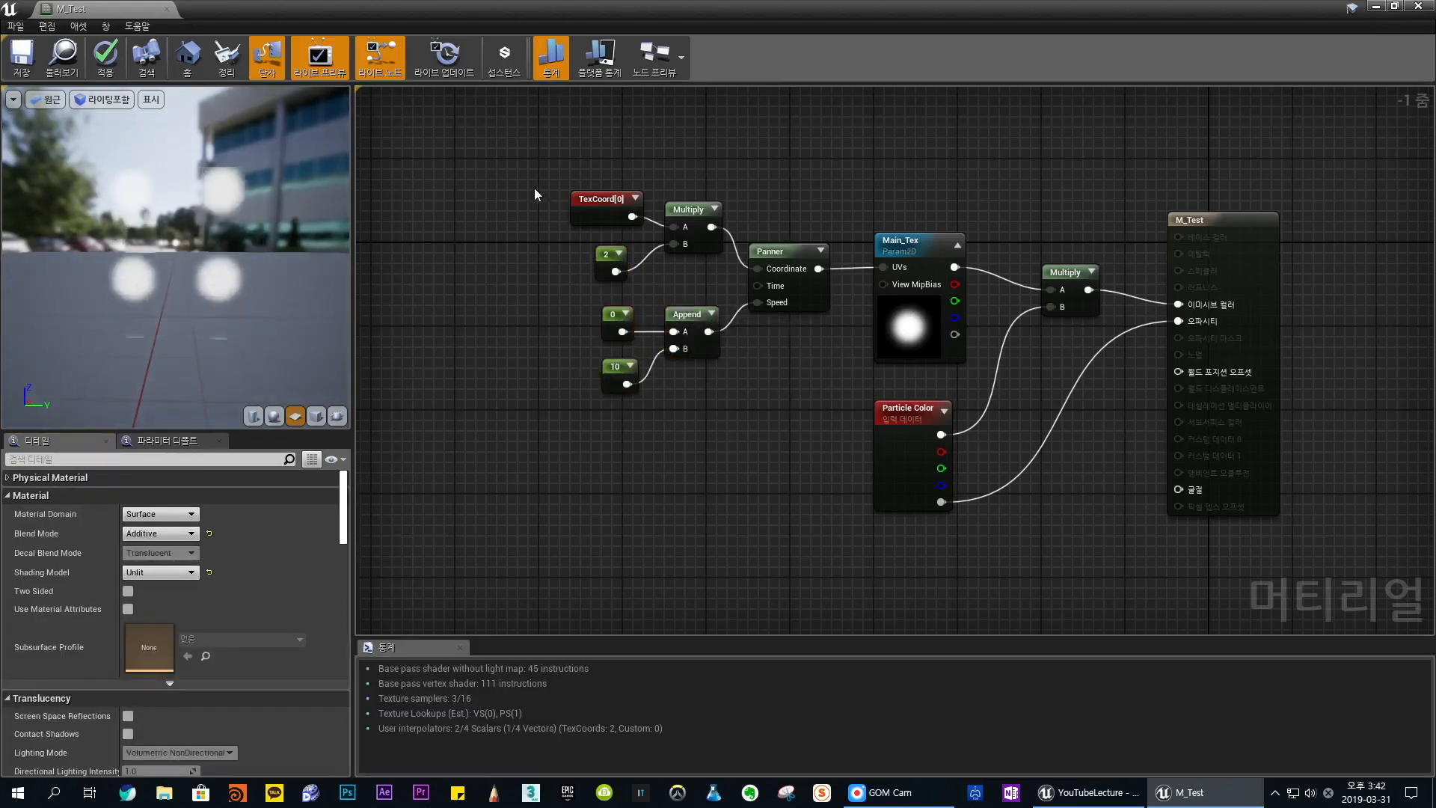
left_click_drag(516, 167, 743, 432)
left_click(737, 427)
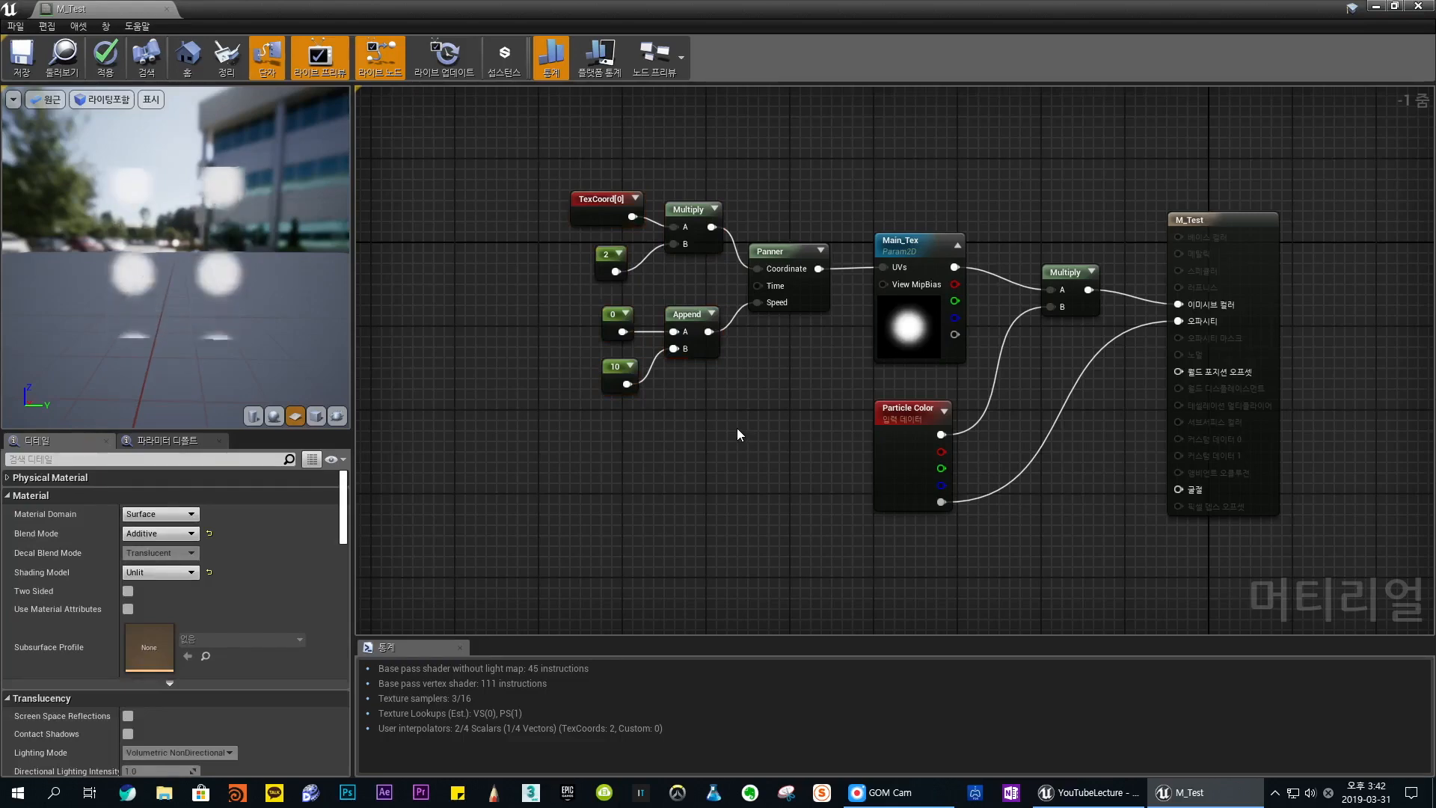
left_click_drag(697, 202, 697, 212)
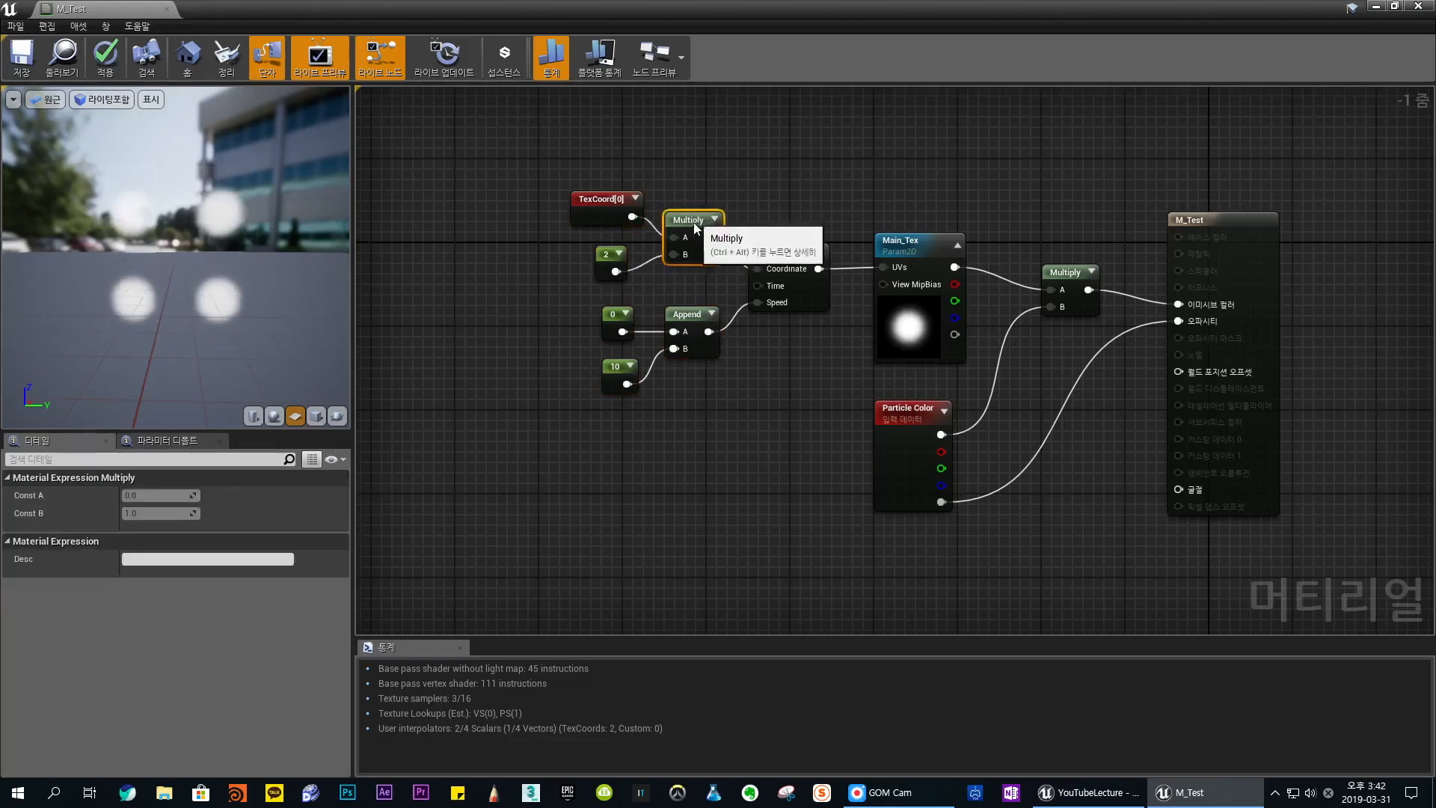
left_click_drag(697, 221, 697, 231)
left_click(760, 196)
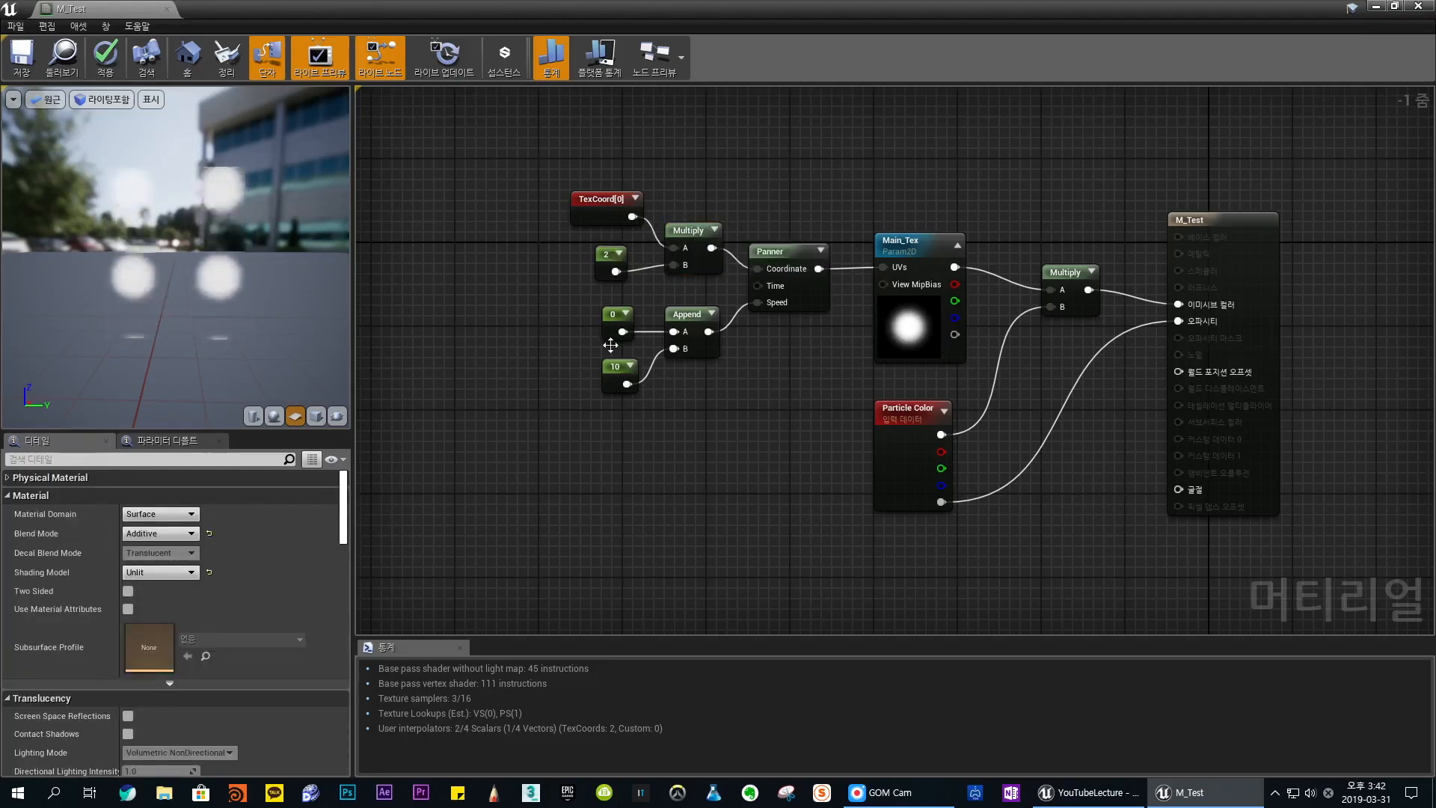